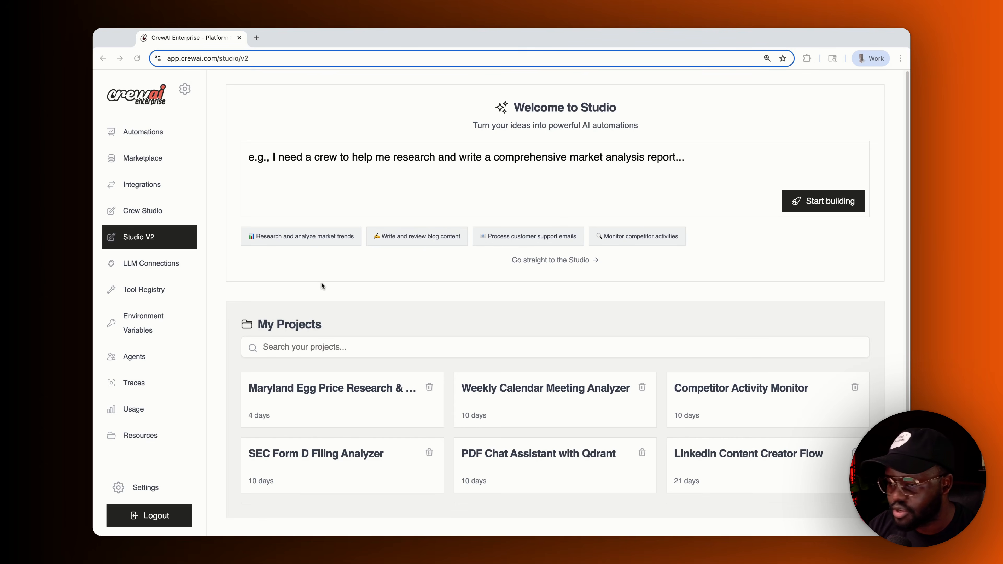
- Skip the welcome page and open a new blank project in the Studio editor
click(558, 260)
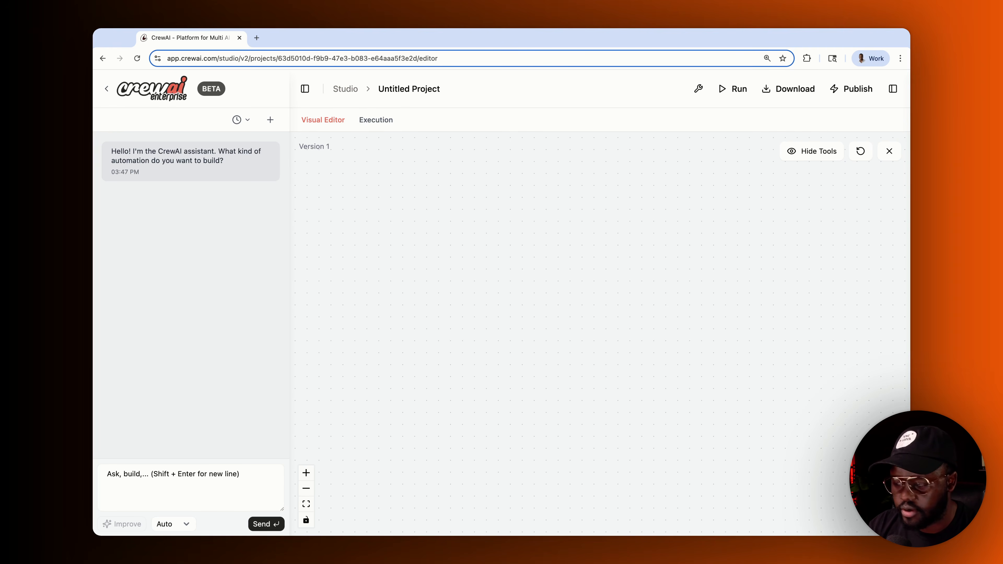
mouse_move(217, 89)
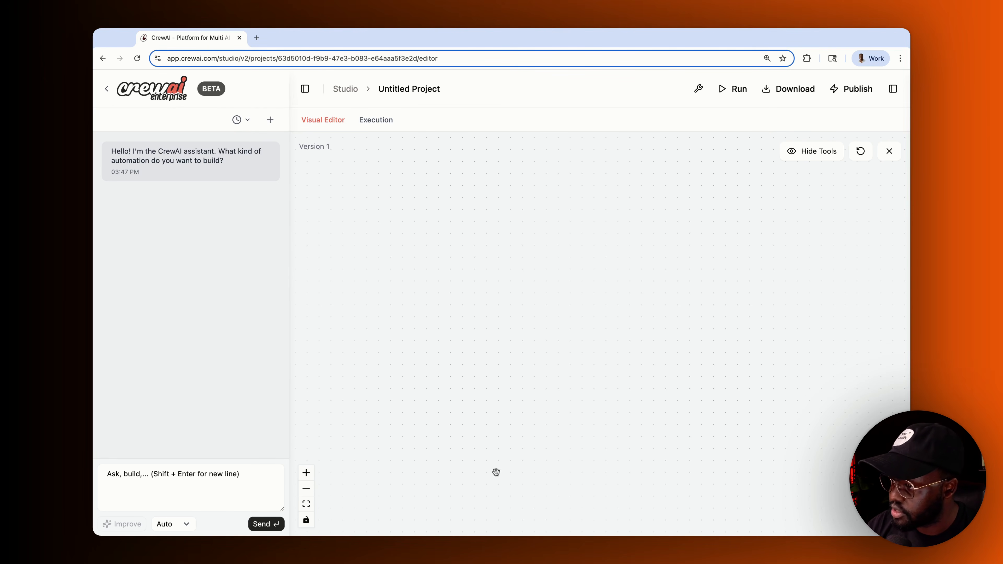
click(196, 489)
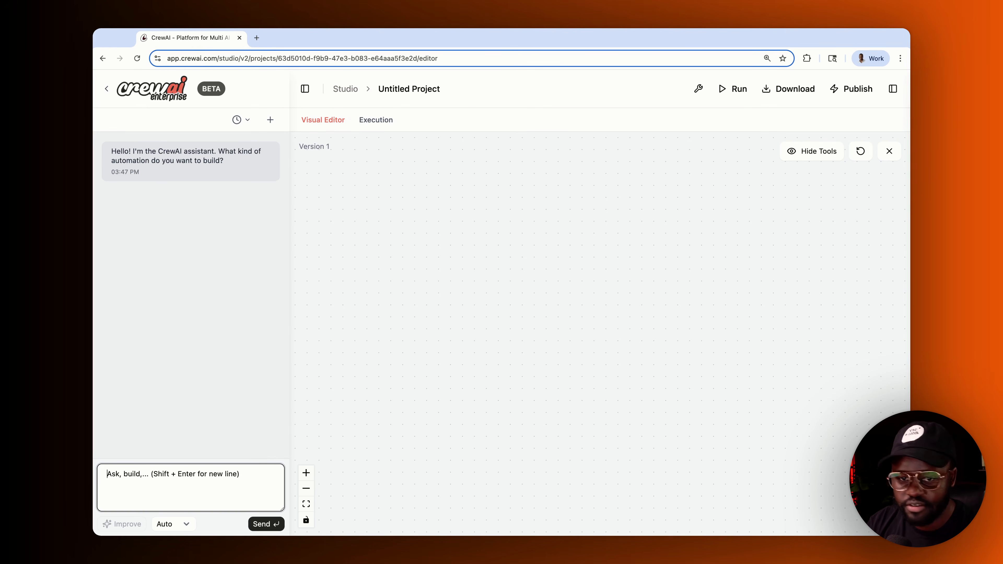
- Add an agent node and replace its backstory with 'yjkulyuilkiu'
click(893, 89)
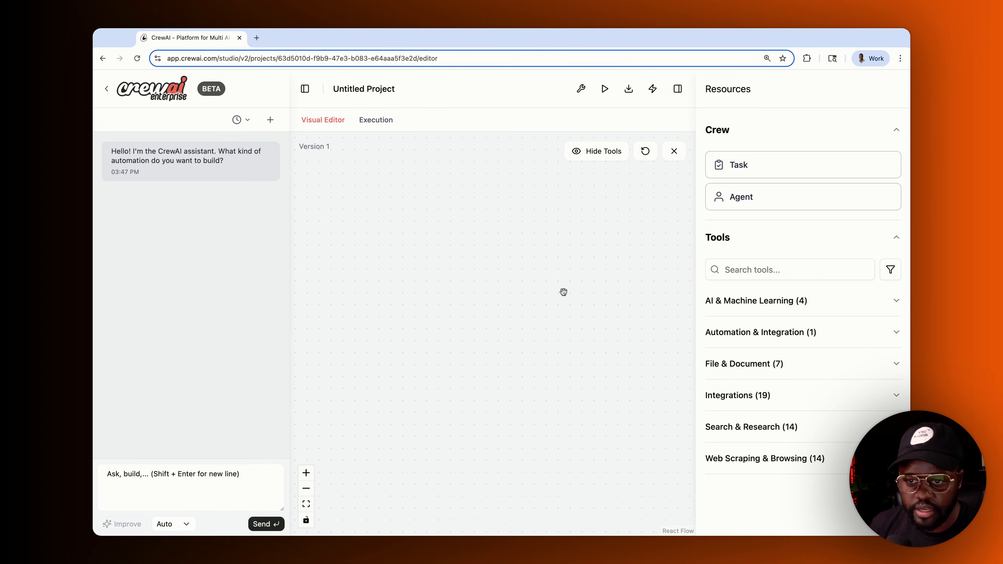
click(765, 199)
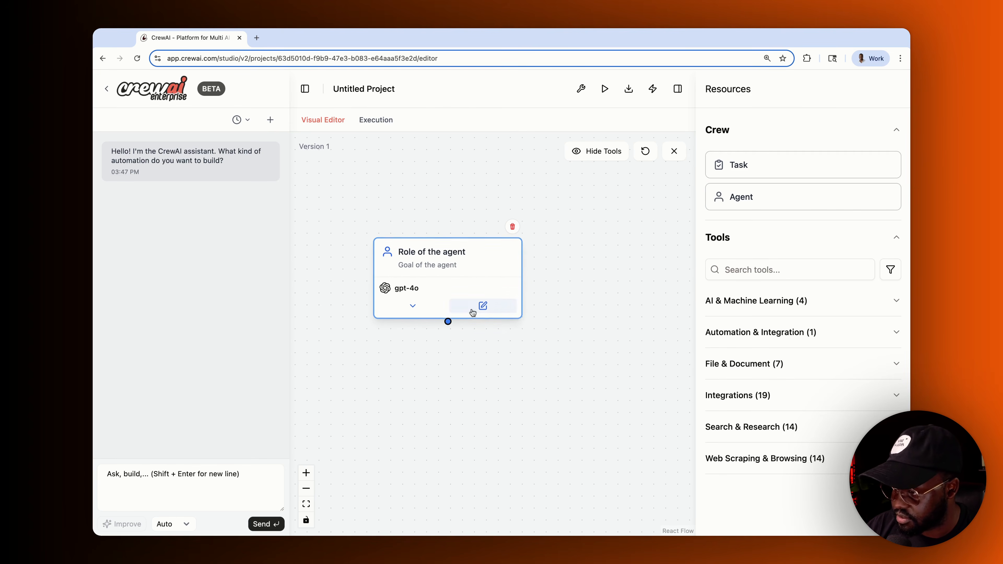
click(412, 305)
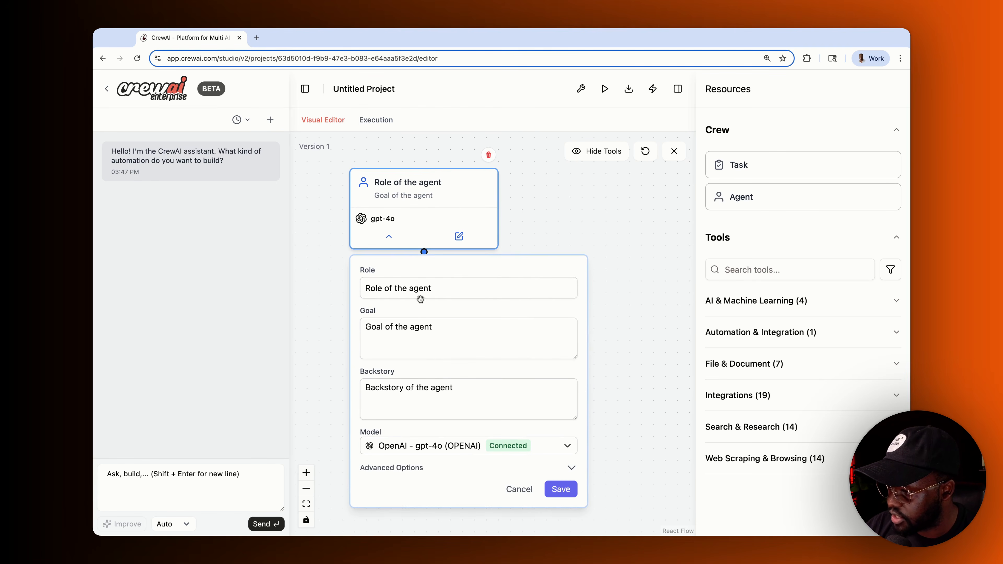
click(405, 295)
click(412, 344)
click(422, 409)
triple_click(476, 397)
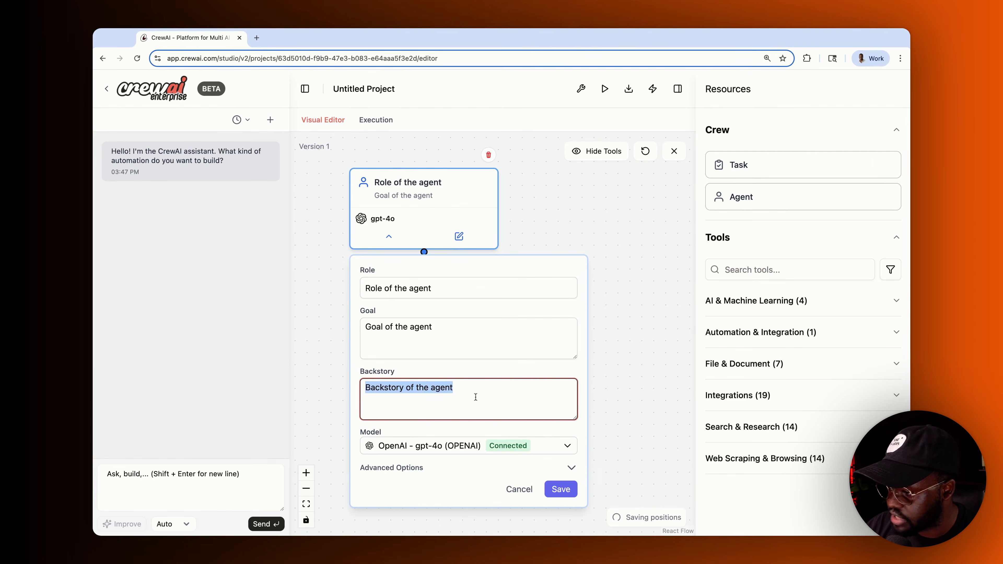
text(yjkulyuilkiu)
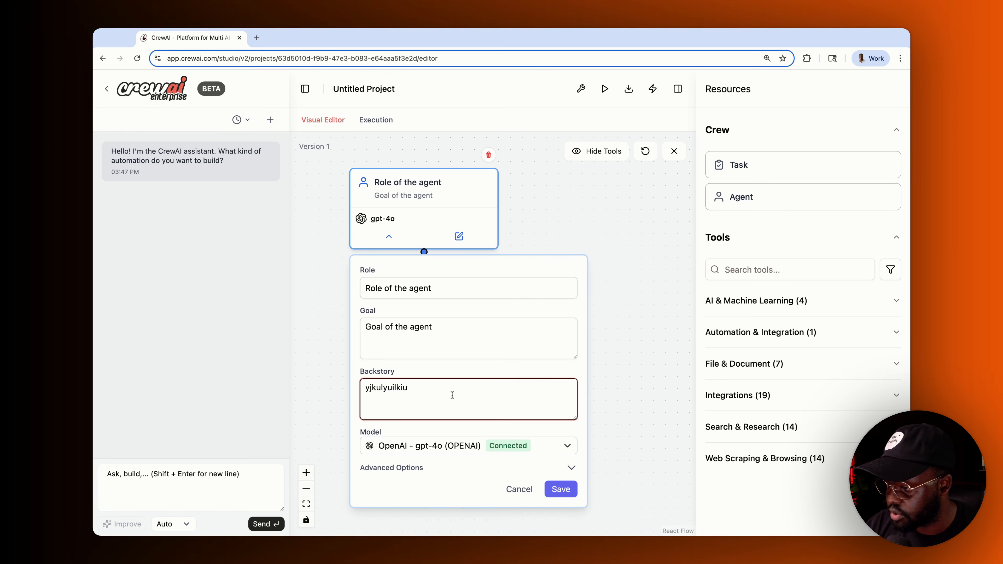
- Keep gpt-4o as the model, leave Reasoning off, and save the agent
click(485, 452)
scroll(667, 418, down, 5)
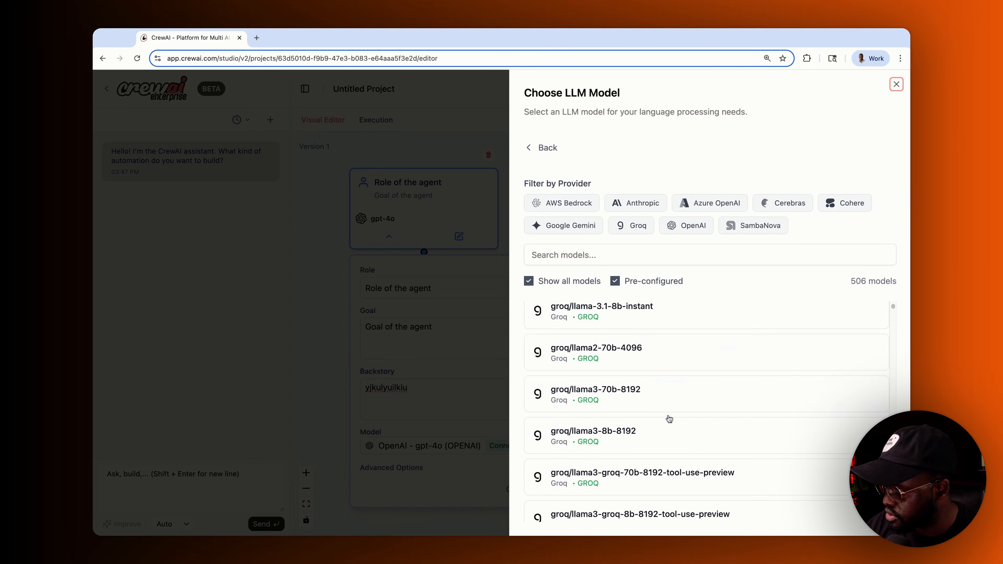
click(483, 433)
click(566, 465)
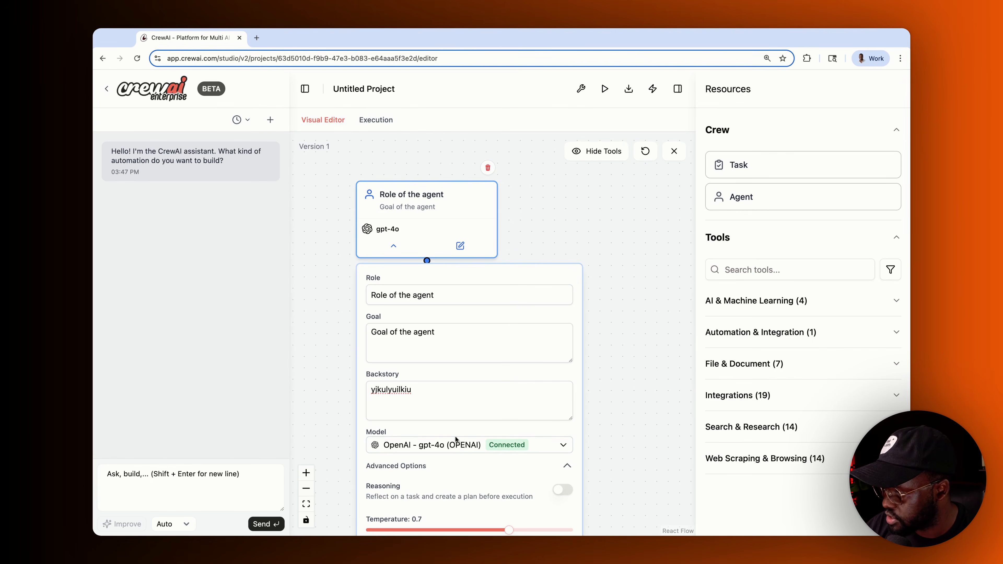
scroll(505, 425, down, 5)
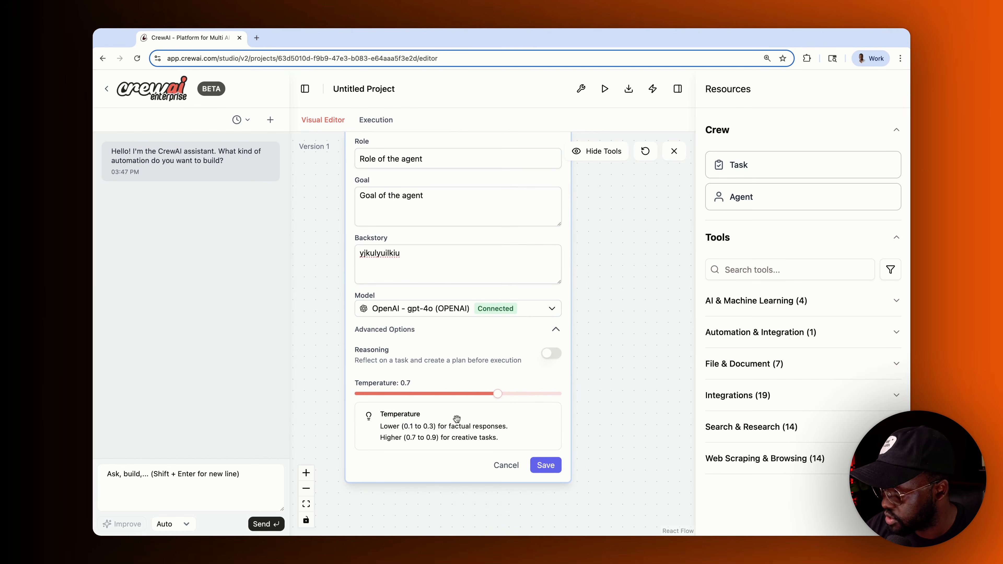
scroll(513, 359, up, 3)
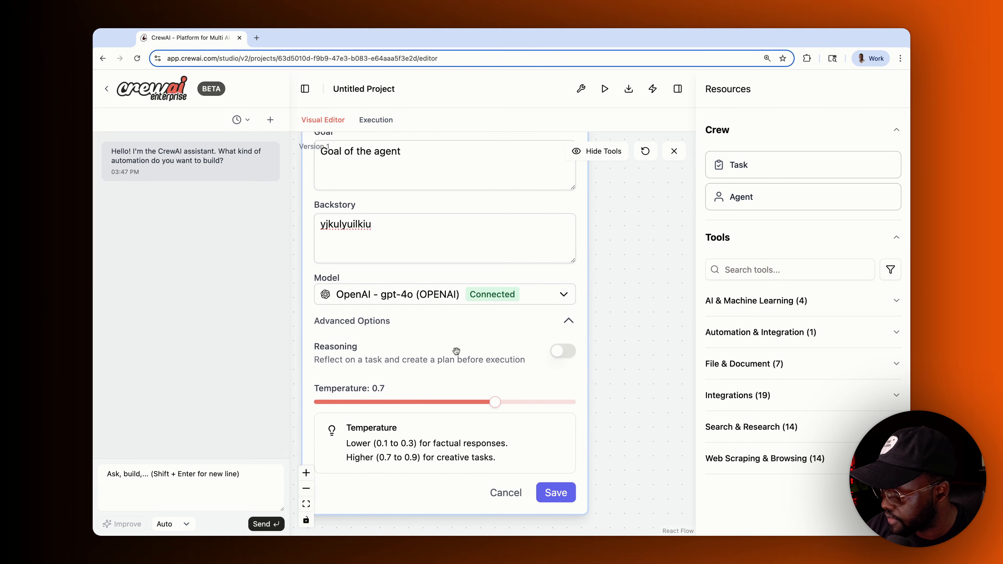
click(606, 353)
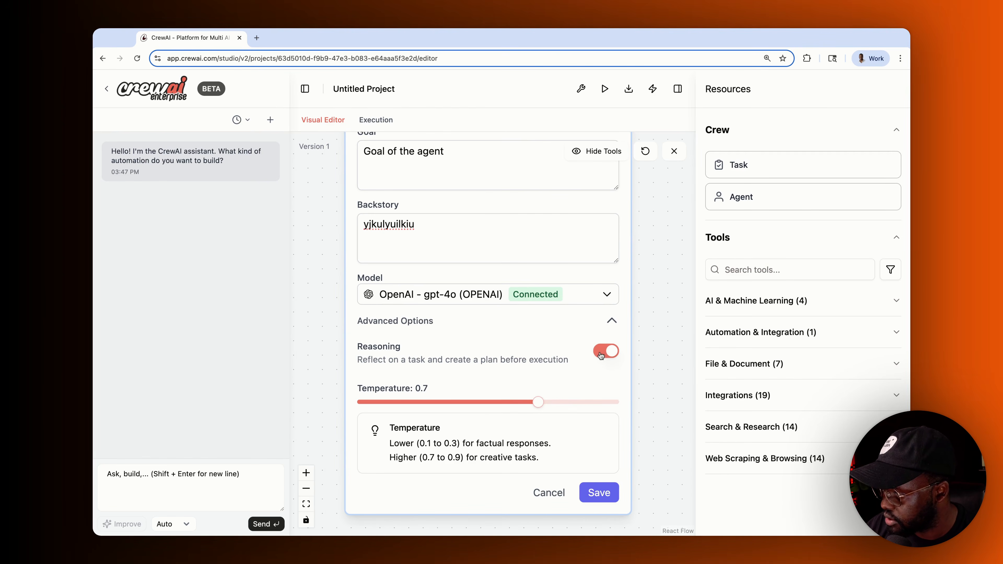
click(602, 356)
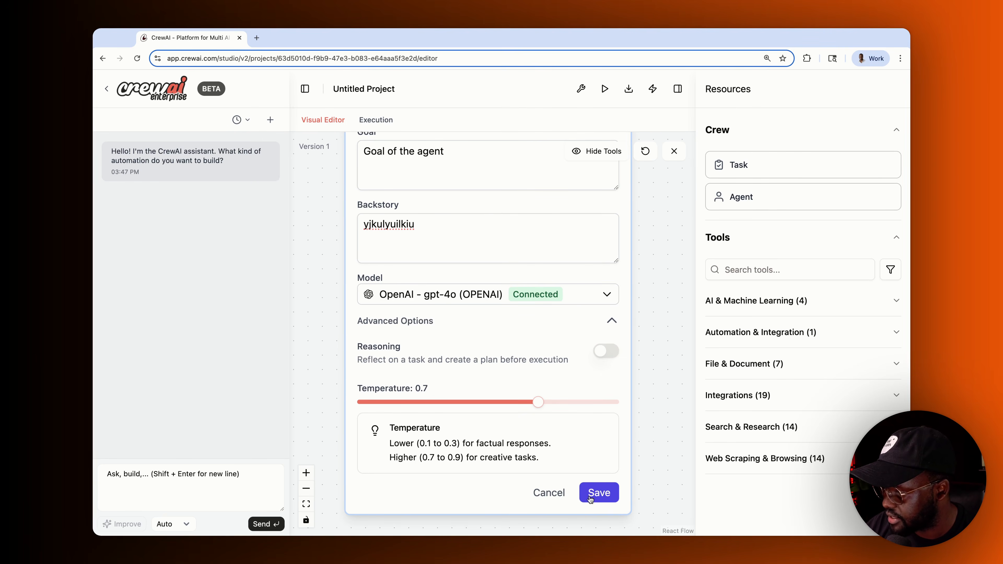
click(548, 492)
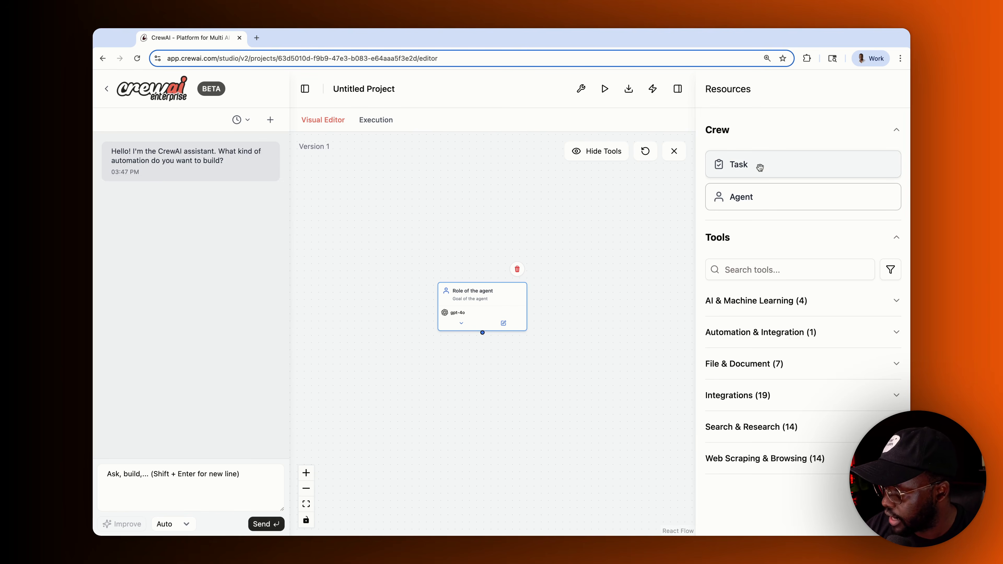
- Add a New Task below the agent and assign the agent to it
drag(759, 168, 458, 382)
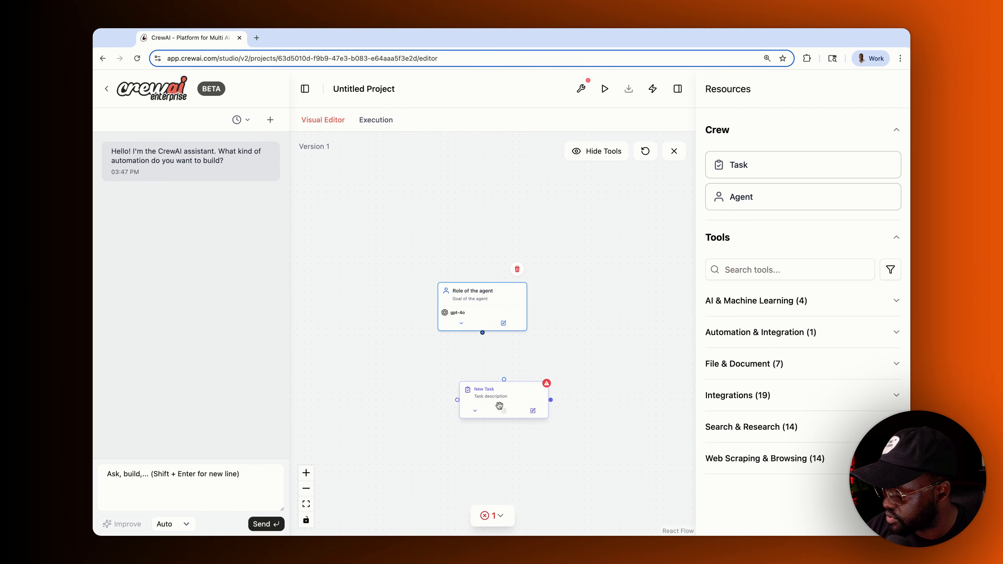
click(475, 411)
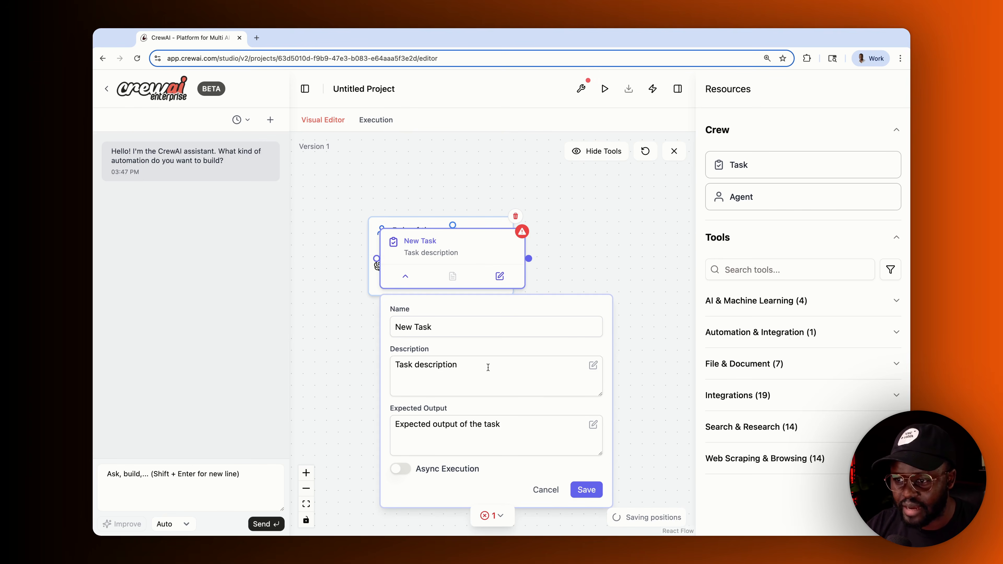
click(433, 328)
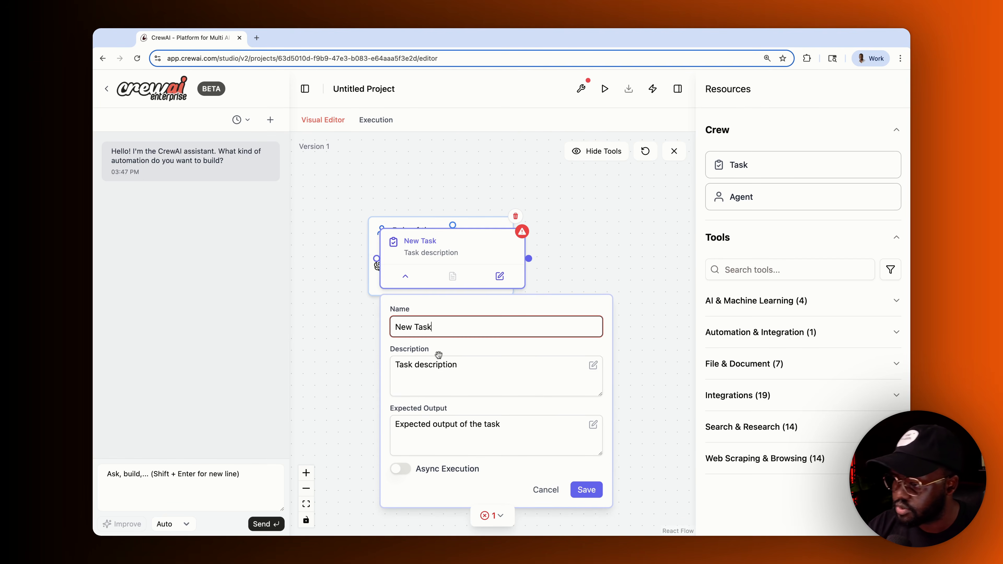
click(469, 373)
click(454, 442)
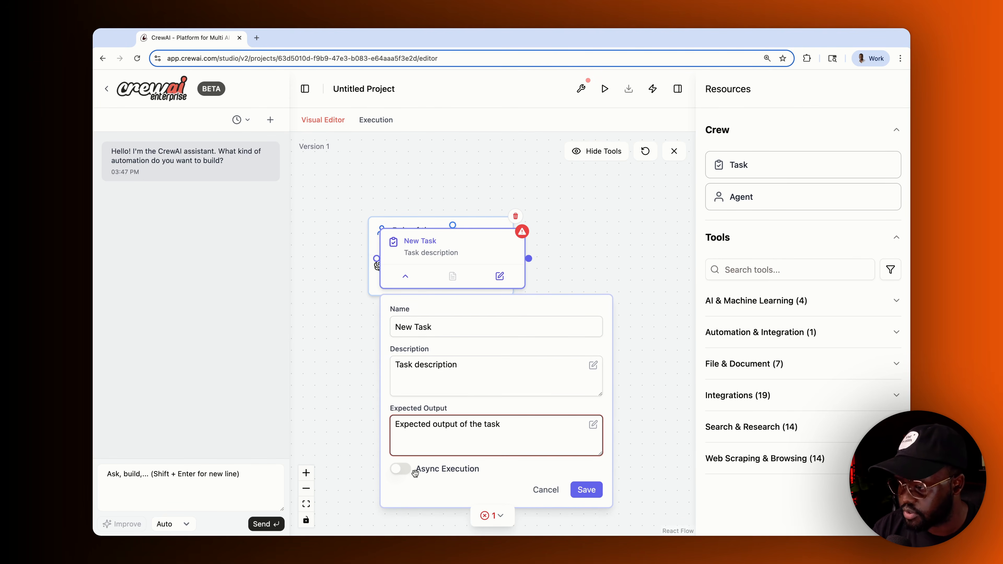
click(560, 490)
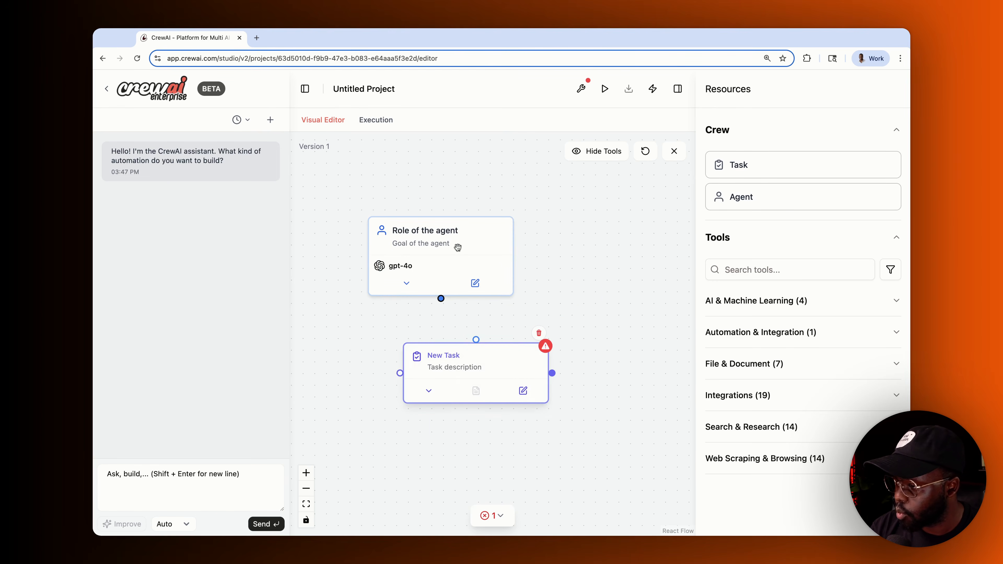
drag(442, 361, 440, 298)
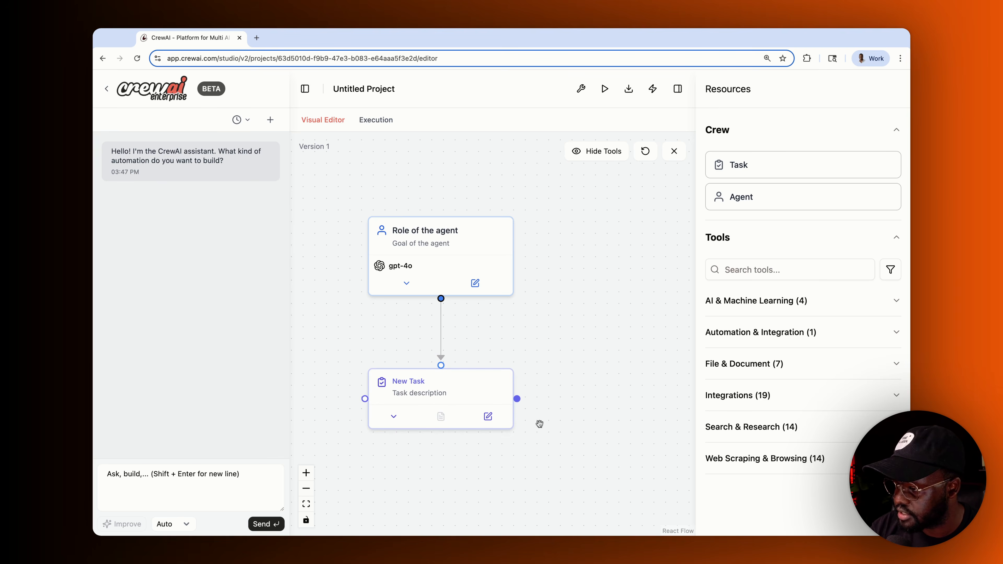
- Give the agent the 'Search a txt's content' tool and inspect its details
click(756, 369)
scroll(780, 403, down, 5)
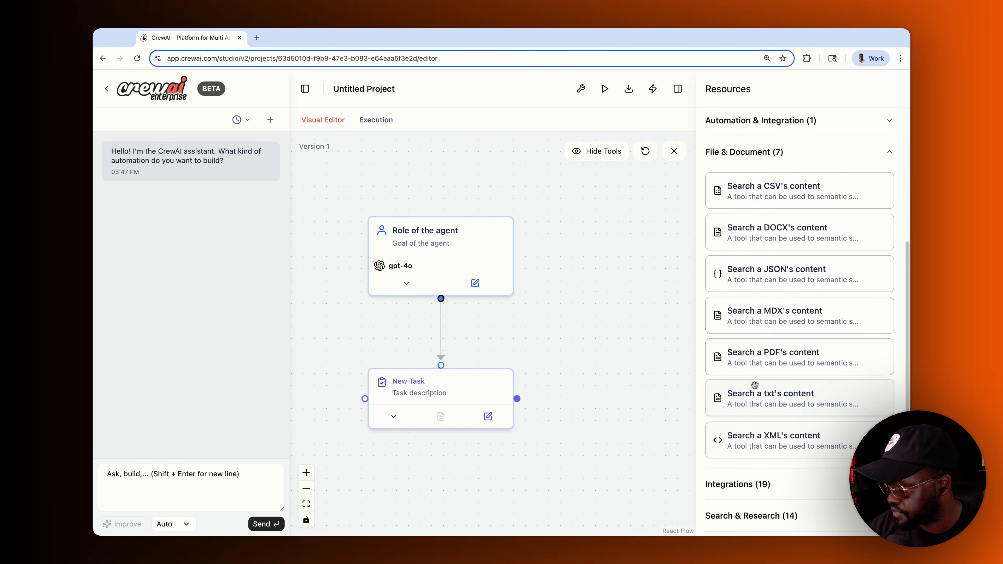
drag(784, 402, 563, 380)
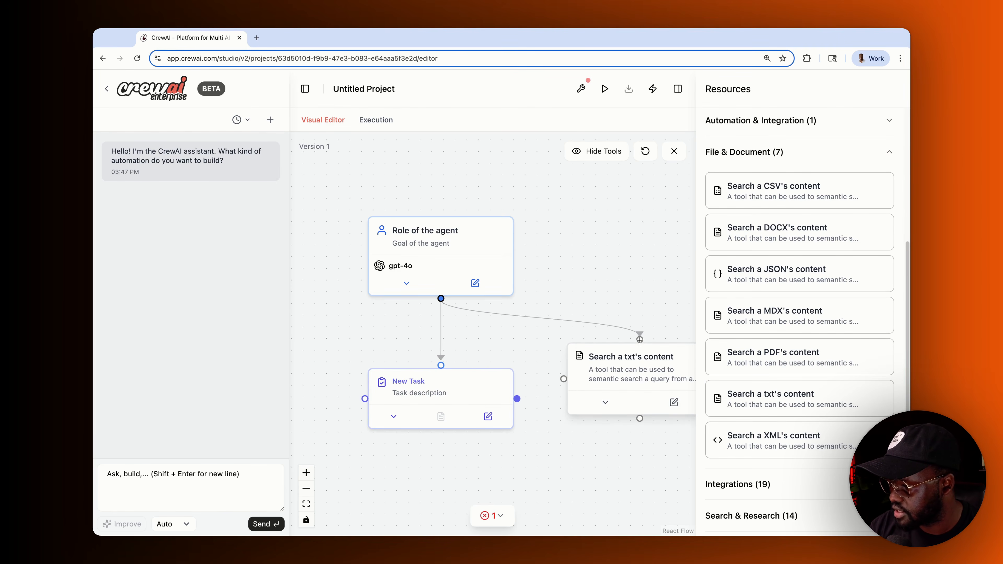
click(605, 402)
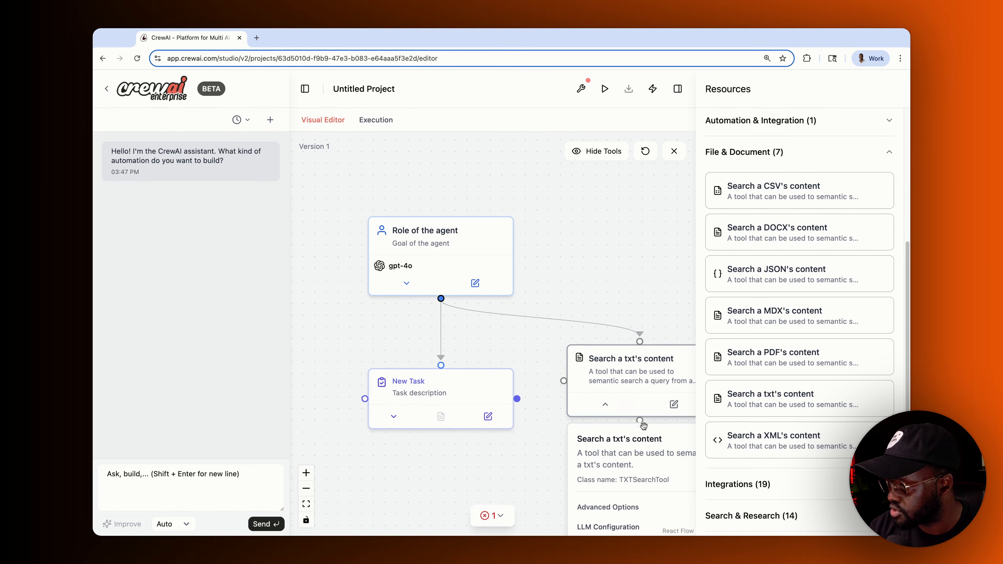
scroll(616, 406, down, 5)
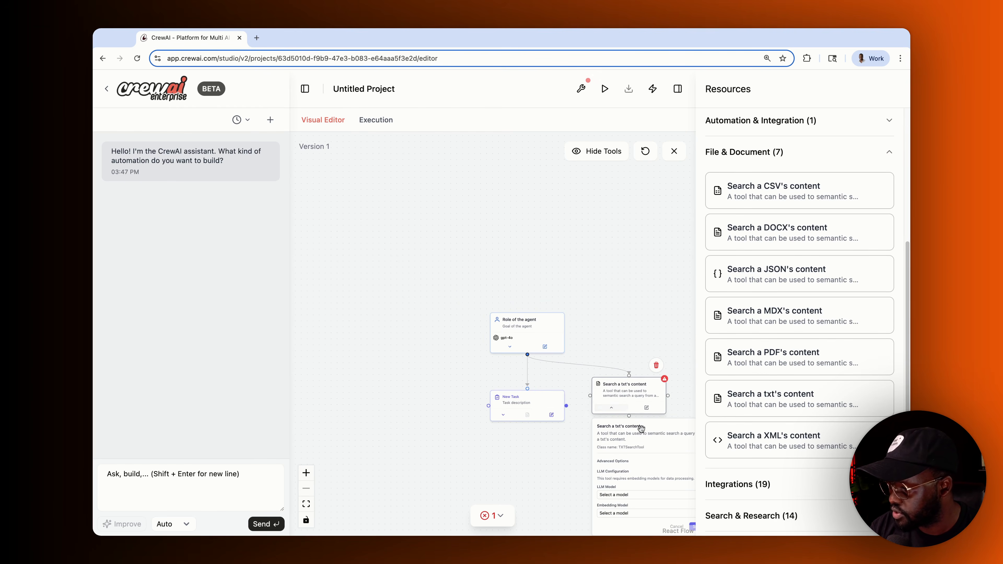
scroll(753, 270, up, 1)
scroll(753, 270, up, 3)
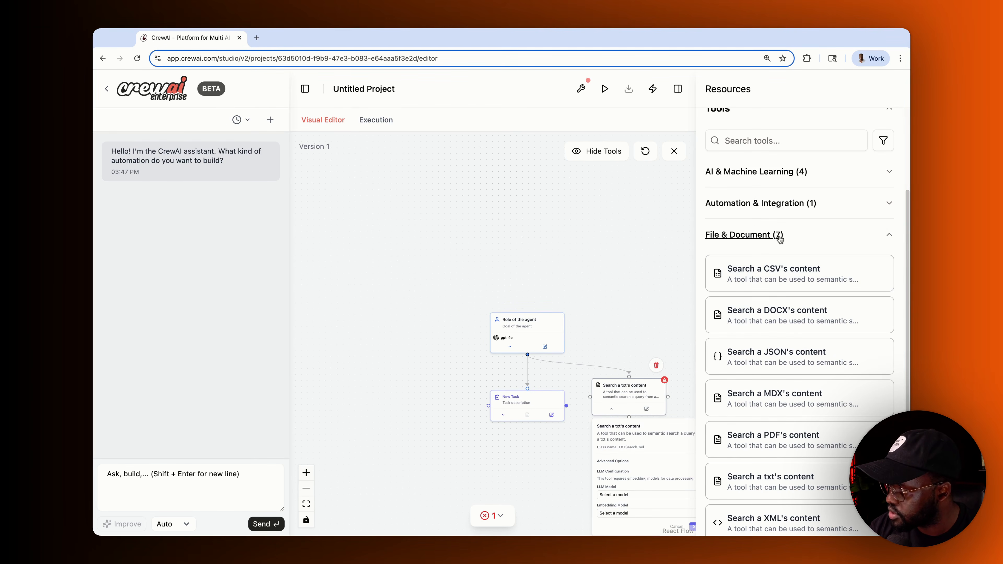
- Expand Automation & Integration and scroll the Integrations list from Asana to Zendesk
click(887, 236)
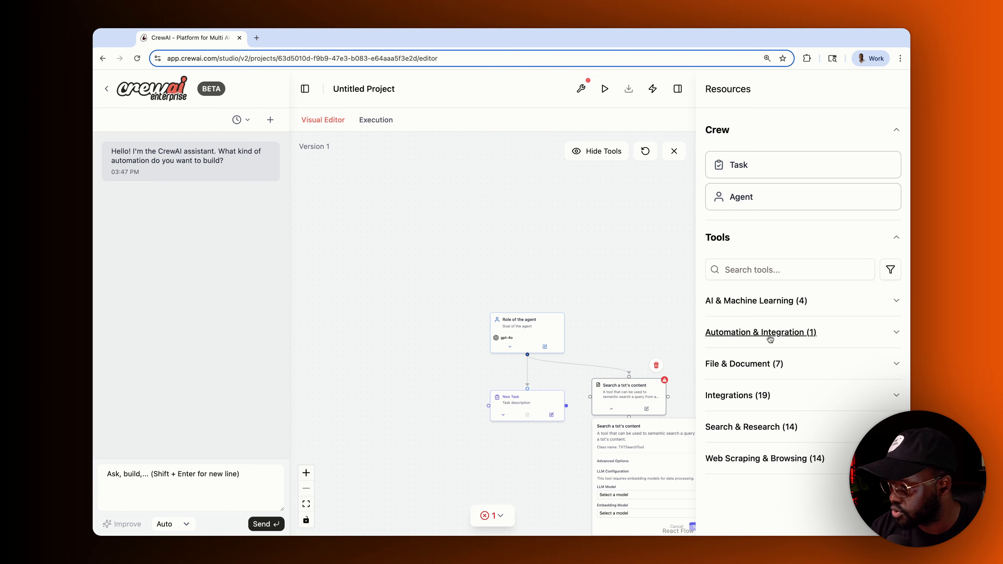
click(769, 338)
click(748, 445)
scroll(750, 401, down, 4)
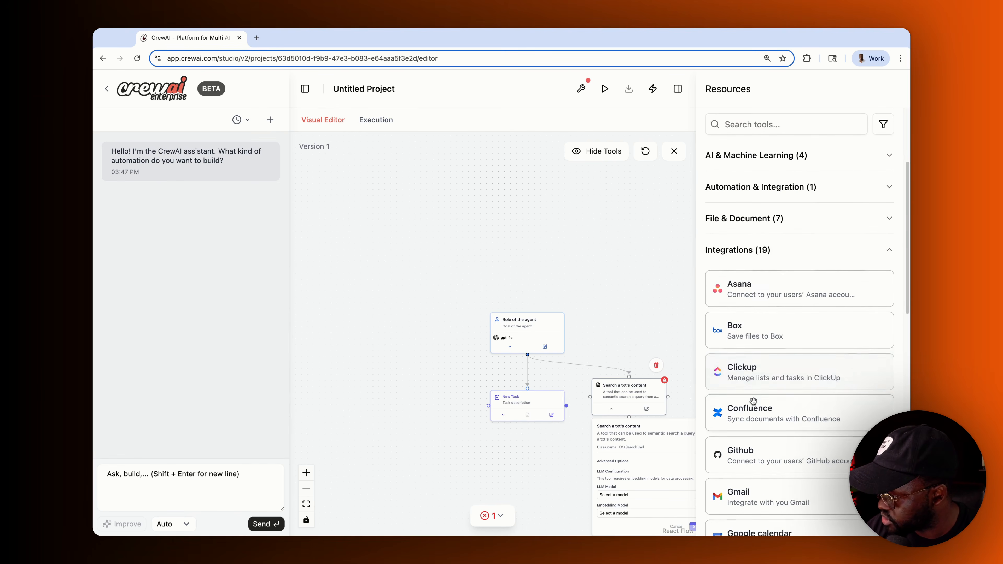
scroll(753, 401, down, 2)
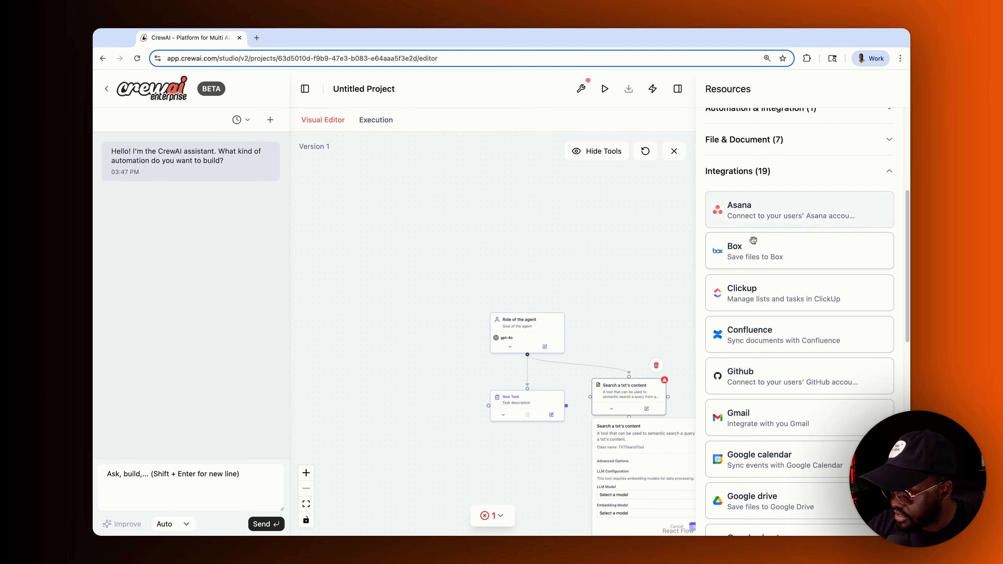
scroll(753, 241, down, 4)
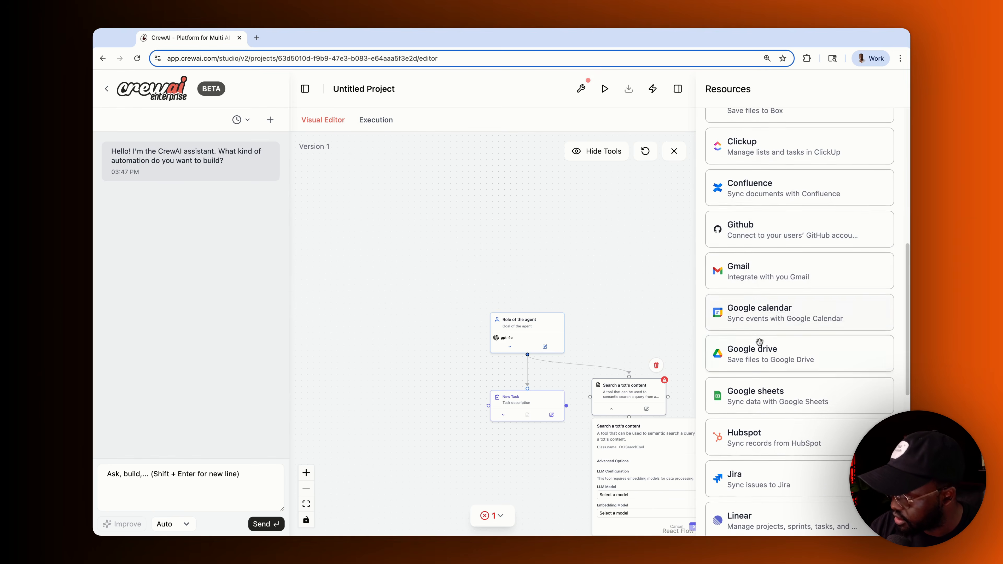
scroll(759, 341, down, 10)
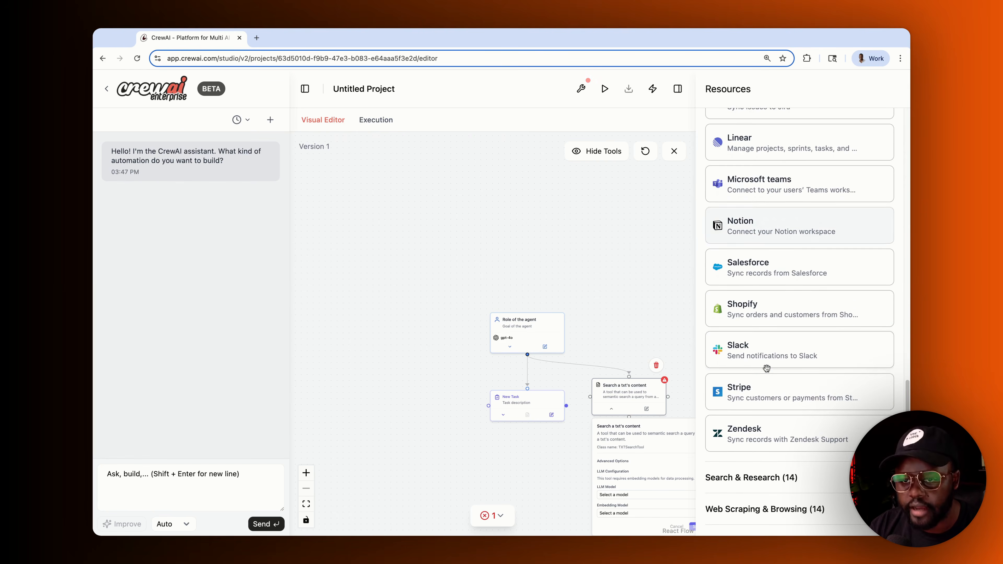
scroll(766, 369, down, 1)
scroll(597, 336, right, 3)
scroll(597, 336, down, 2)
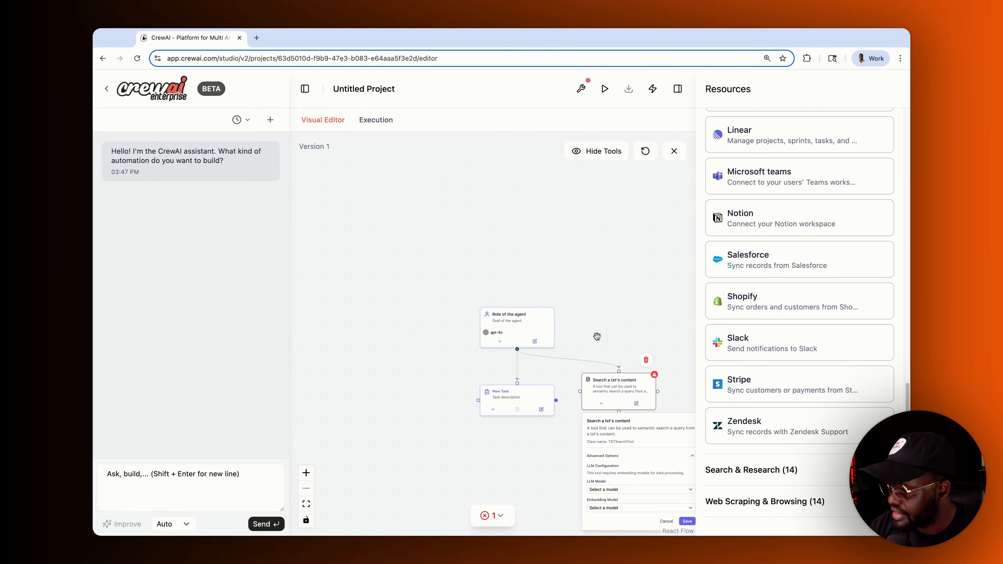
- Delete the txt search tool, agent and New Task nodes, then close the Resources panel
click(560, 308)
click(524, 306)
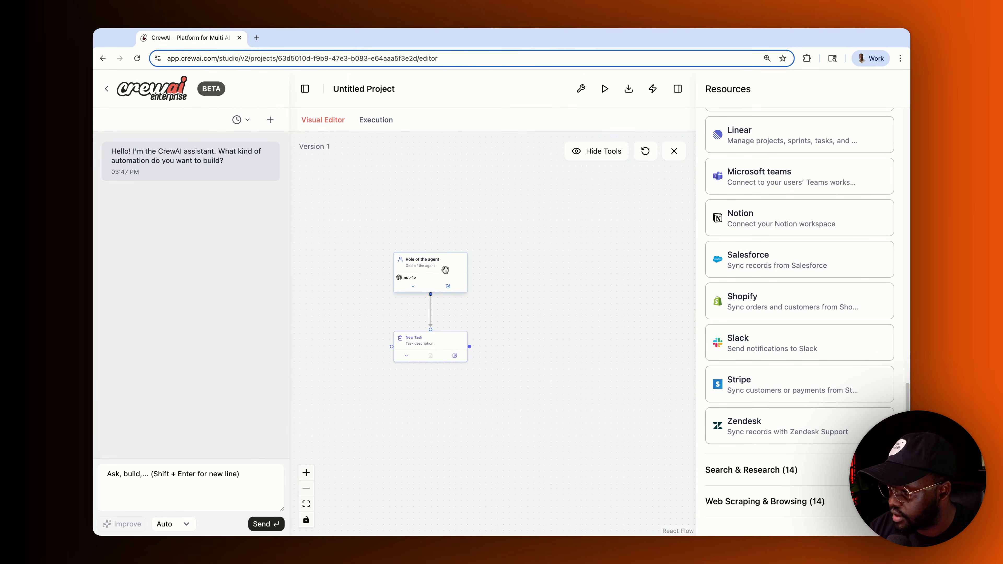
click(457, 240)
click(441, 249)
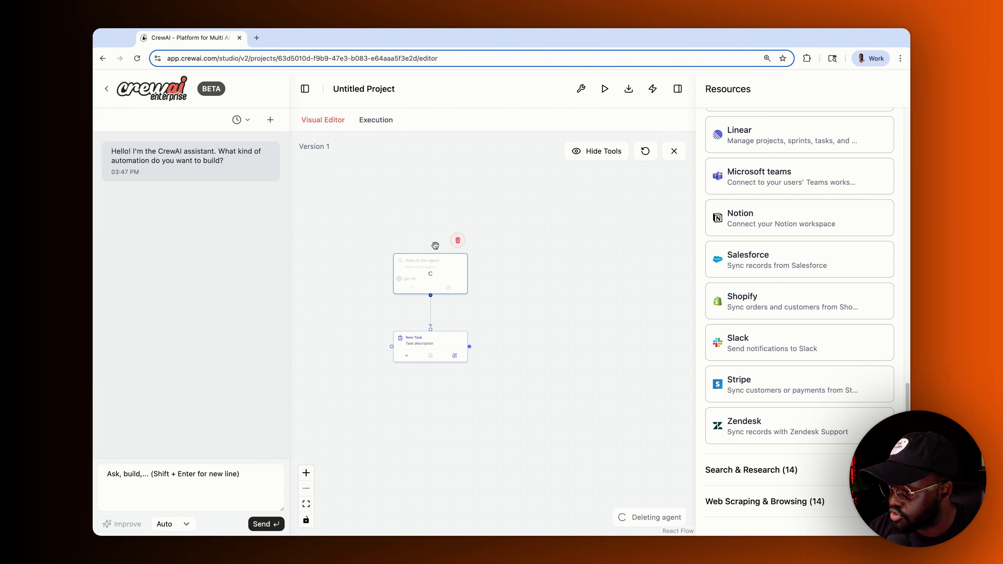
click(457, 319)
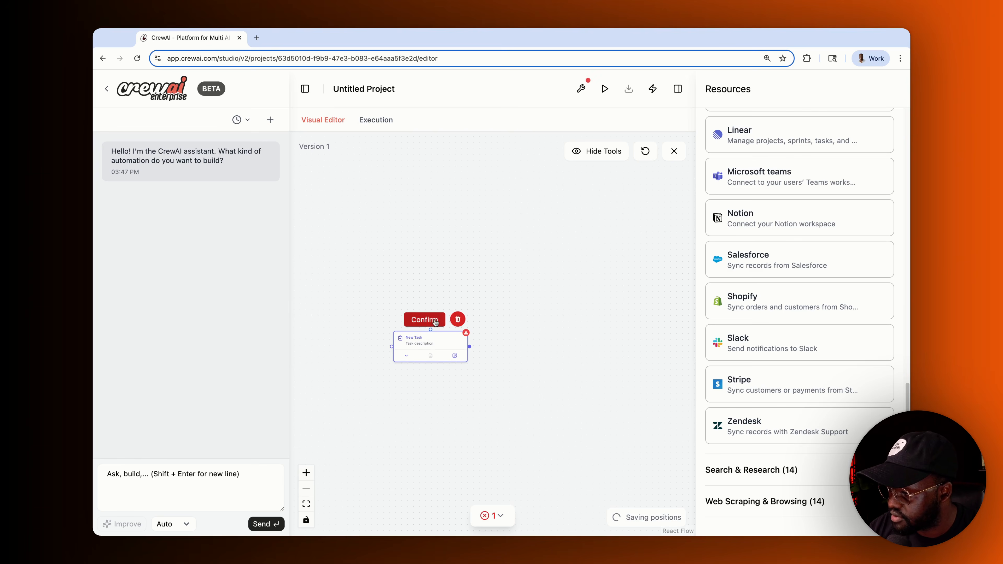
click(438, 320)
click(458, 319)
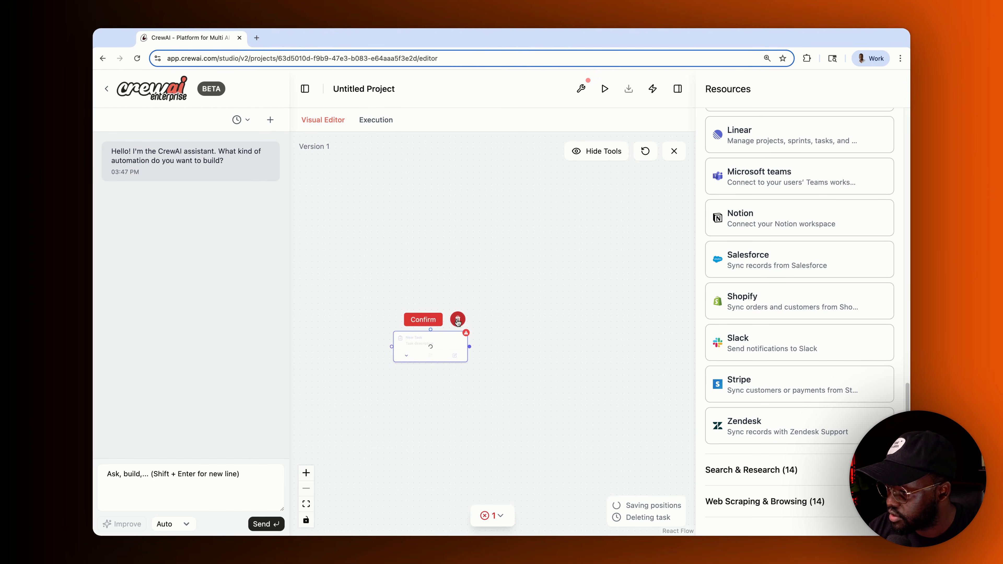
click(438, 320)
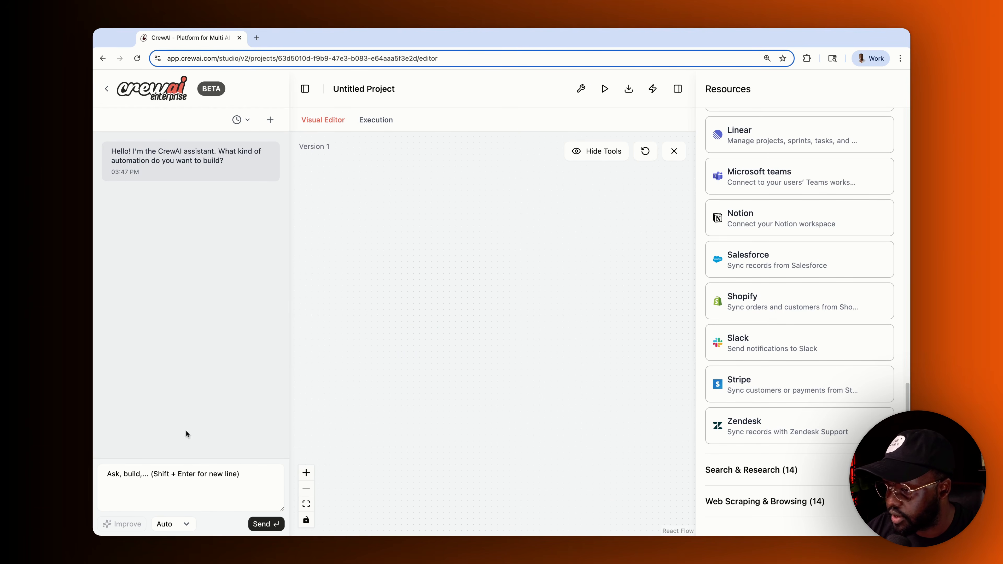
scroll(768, 302, up, 13)
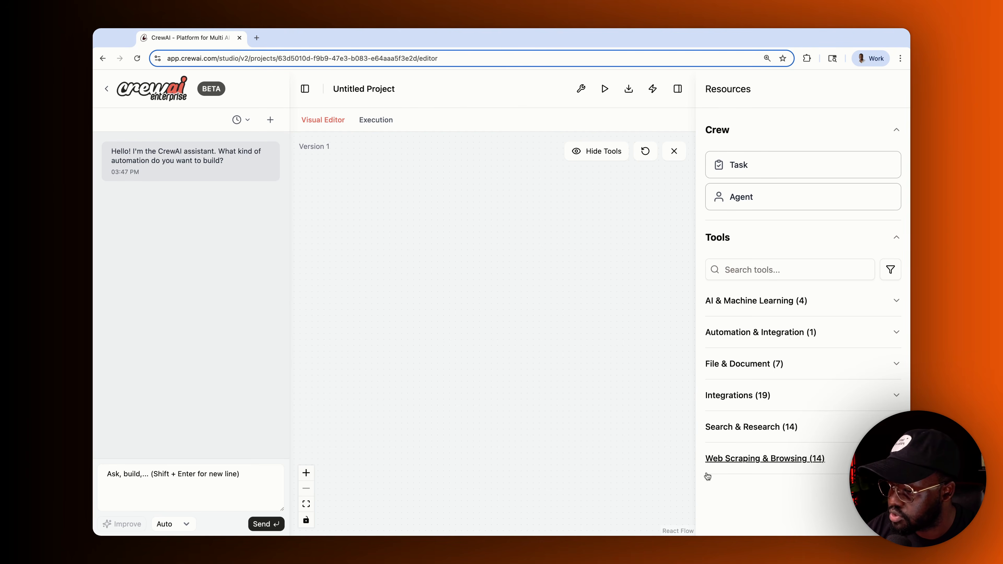
click(162, 496)
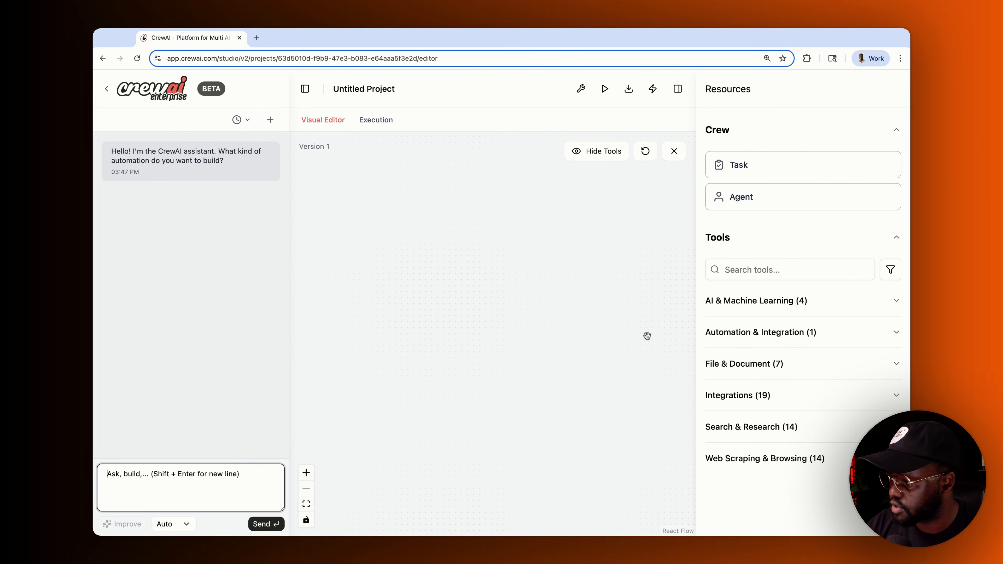
click(678, 88)
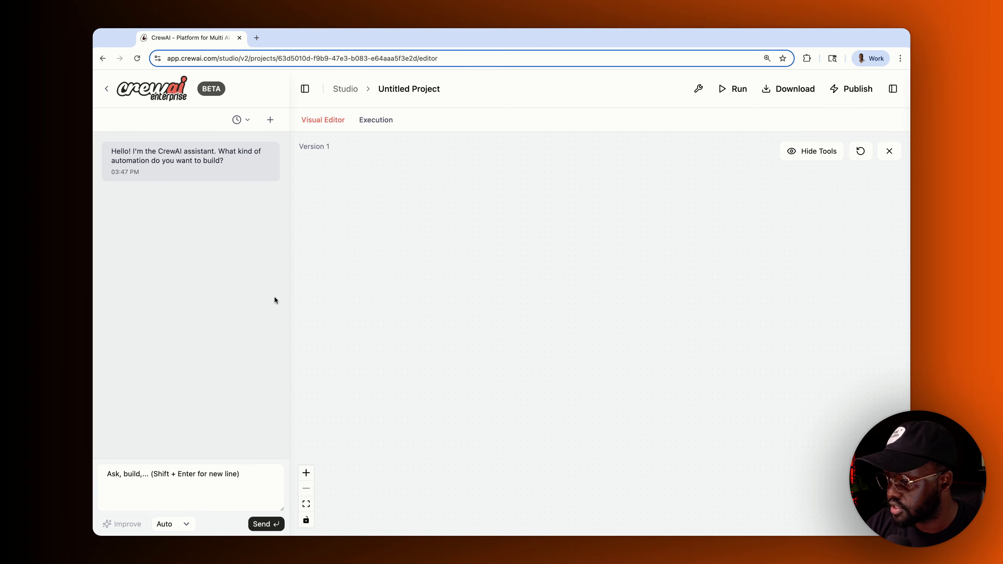
- Ask the assistant to build an agent that finds a city's current home listings, then review its thinking
drag(287, 288, 299, 288)
click(173, 474)
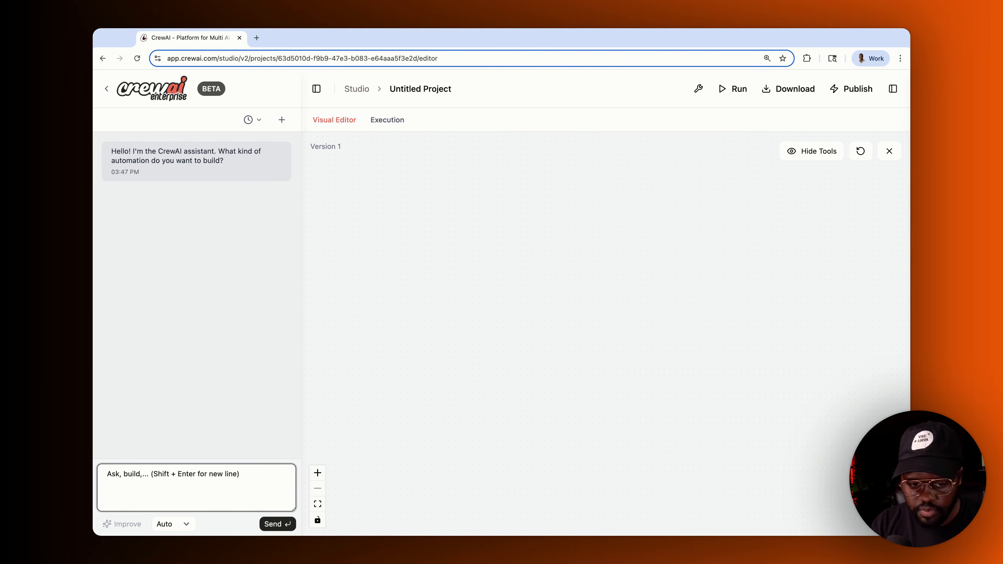
text(Build an agent that given a city name, it can search for all current home listings with the preffered price from the user and send them a final report through email.)
key(Return)
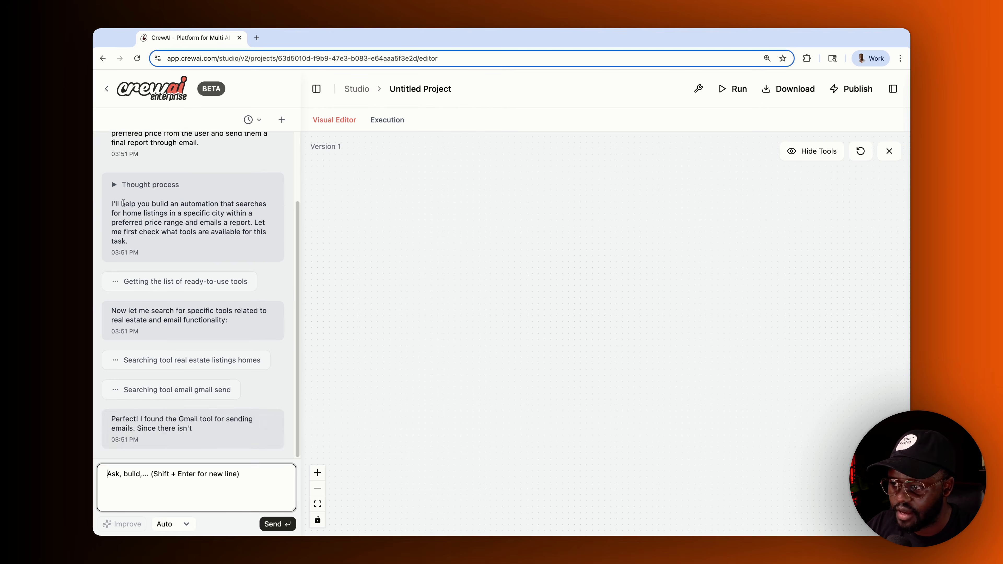
scroll(177, 277, up, 10)
click(149, 275)
scroll(163, 294, down, 2)
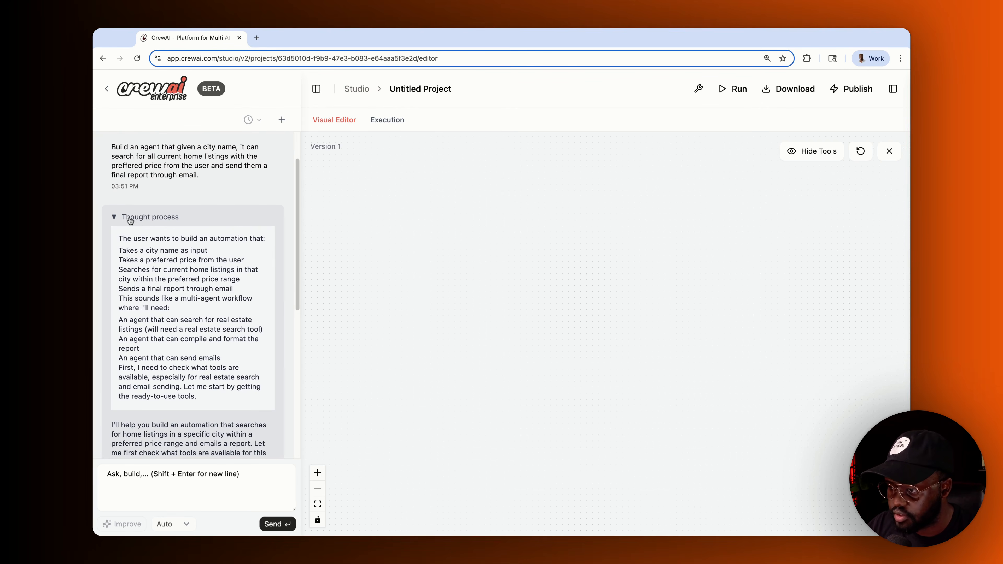
click(121, 216)
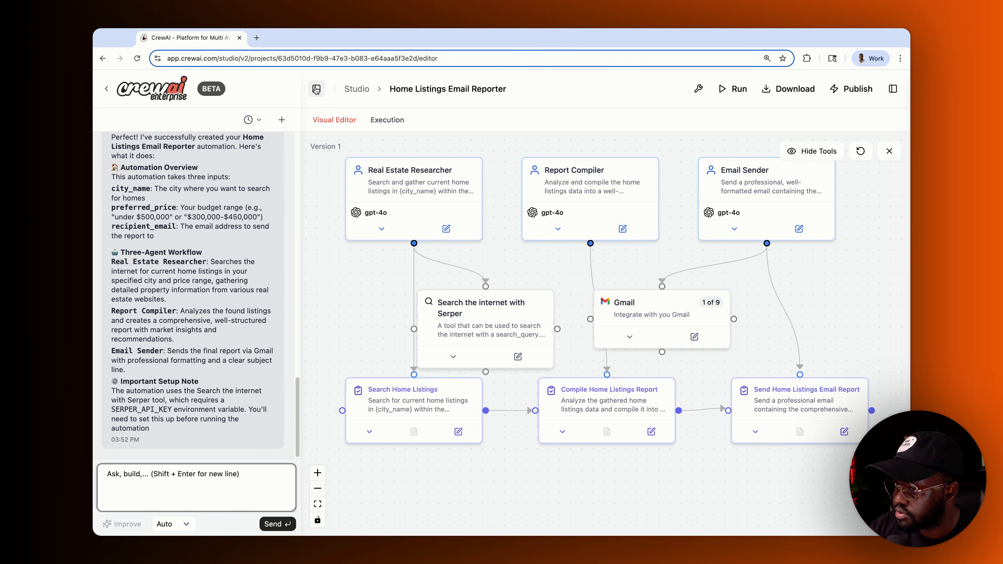
- Open the Real Estate Researcher's settings and read through its full goal
click(316, 89)
drag(612, 268, 729, 275)
scroll(705, 272, up, 1)
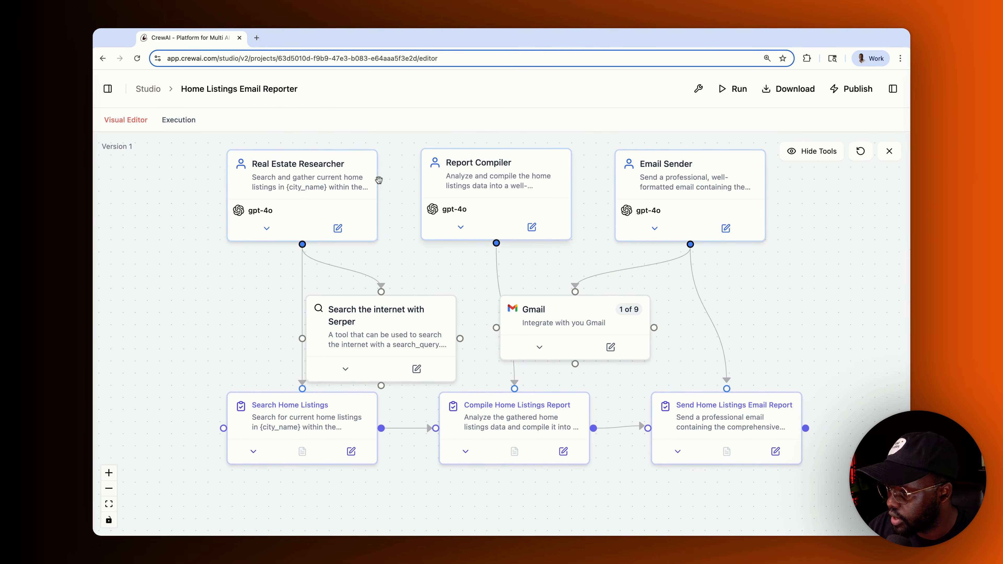
click(266, 226)
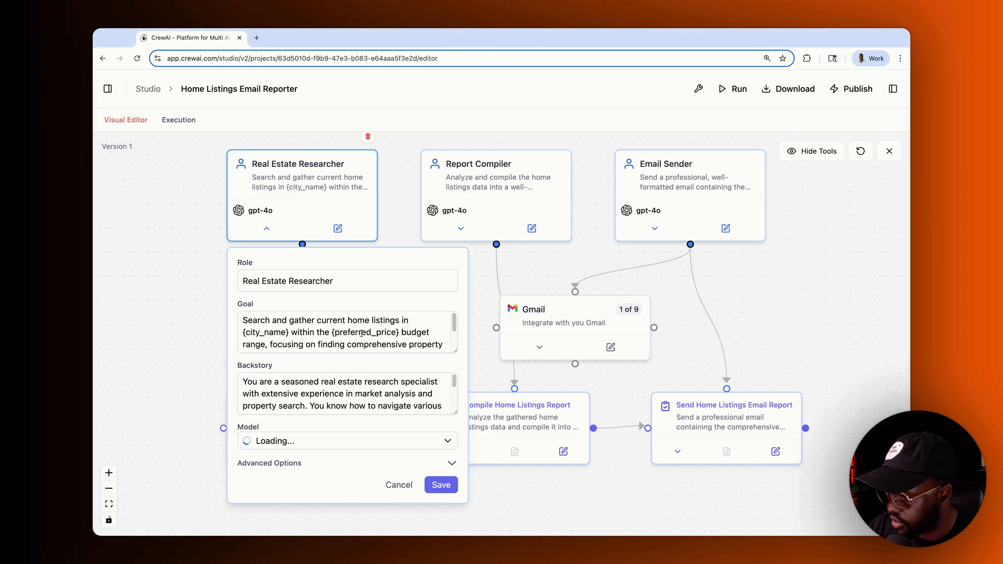
scroll(361, 333, down, 1)
drag(448, 322, 449, 347)
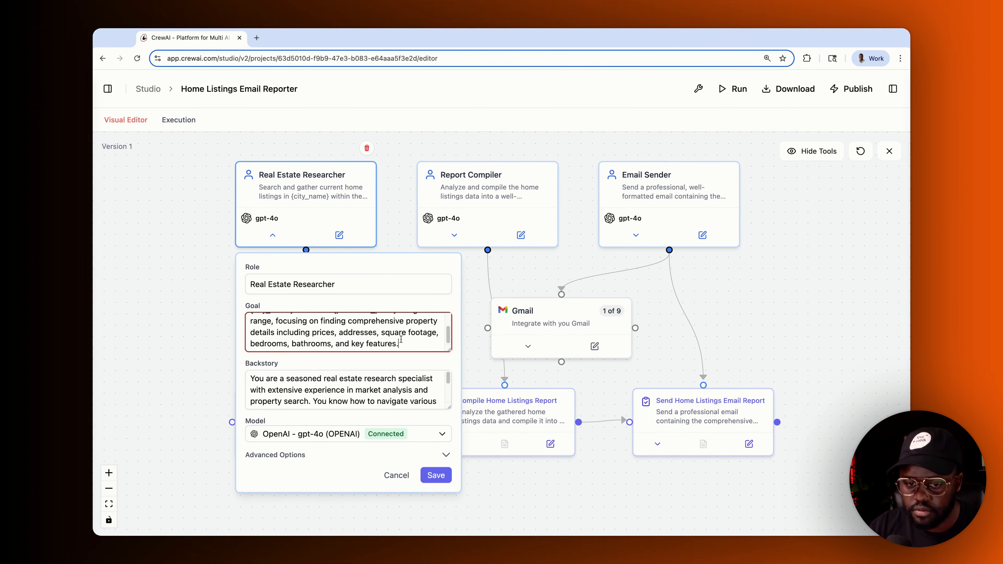
mouse_move(449, 349)
mouse_down()
mouse_move(449, 407)
mouse_move(446, 350)
mouse_up()
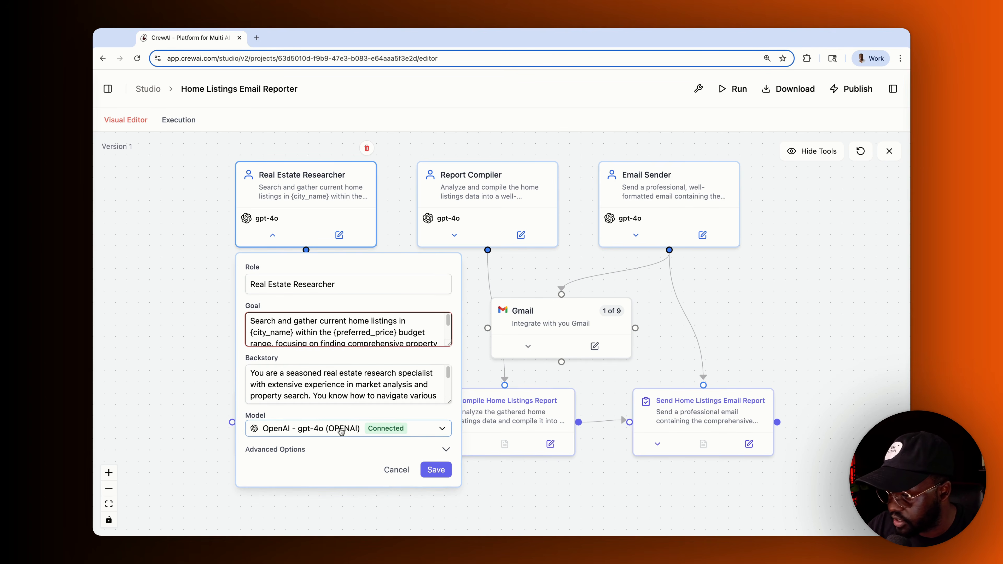
- Keep the researcher on gpt-4o, enable Reasoning, and save the agent
click(381, 429)
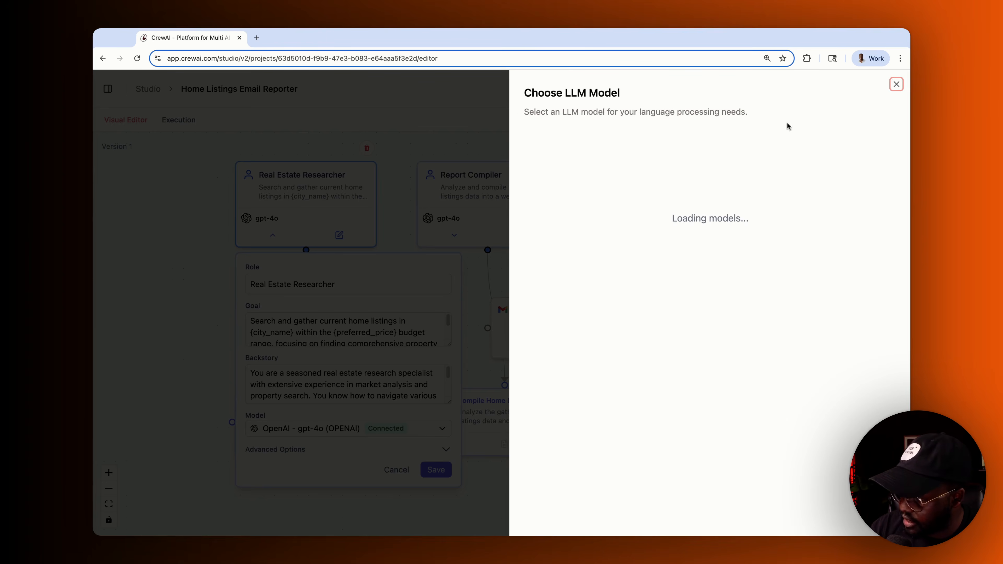
click(897, 84)
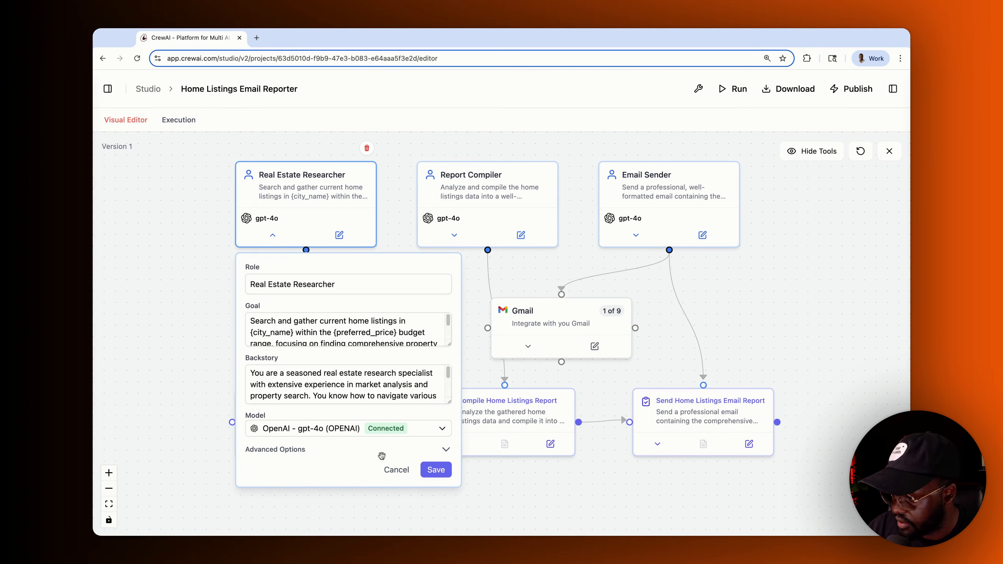
click(379, 450)
scroll(360, 454, down, 3)
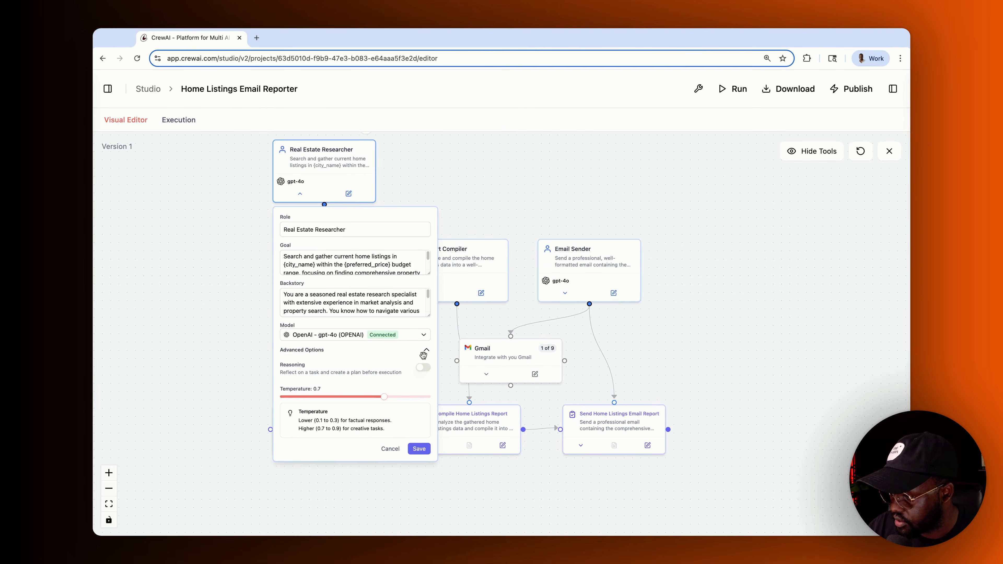
click(423, 367)
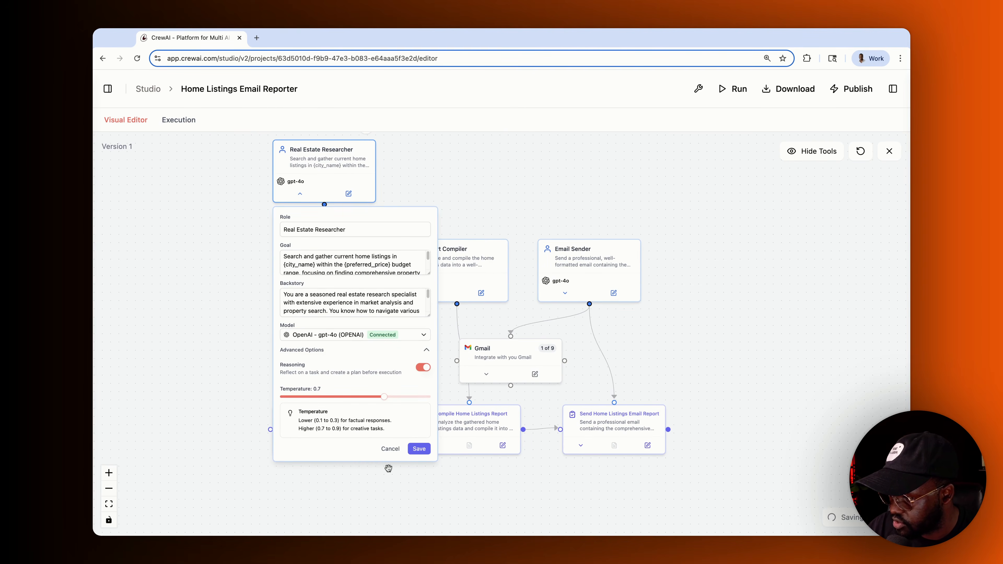
click(421, 452)
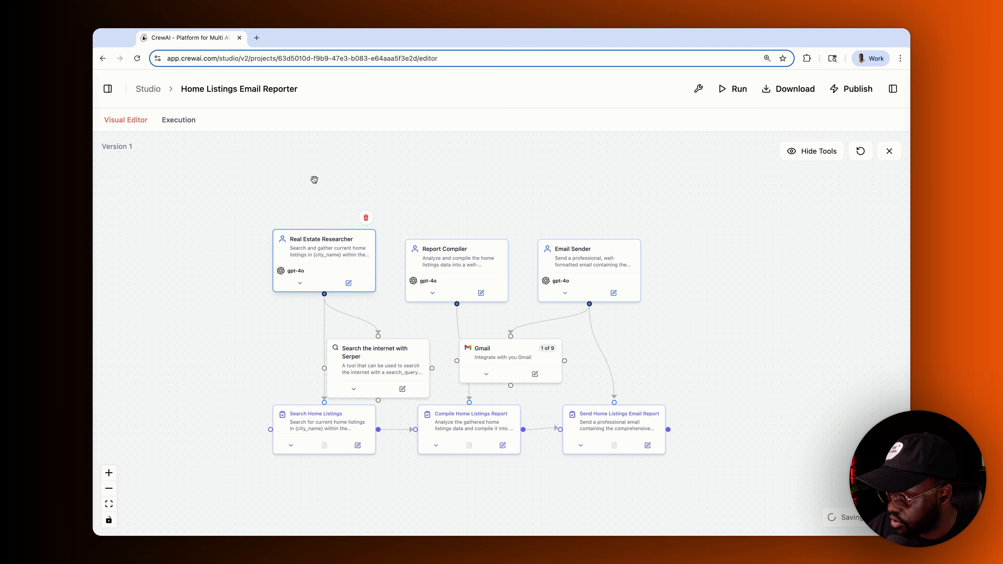
- Select the Report Compiler and review the Compile Home Listings Report task details
scroll(452, 272, up, 5)
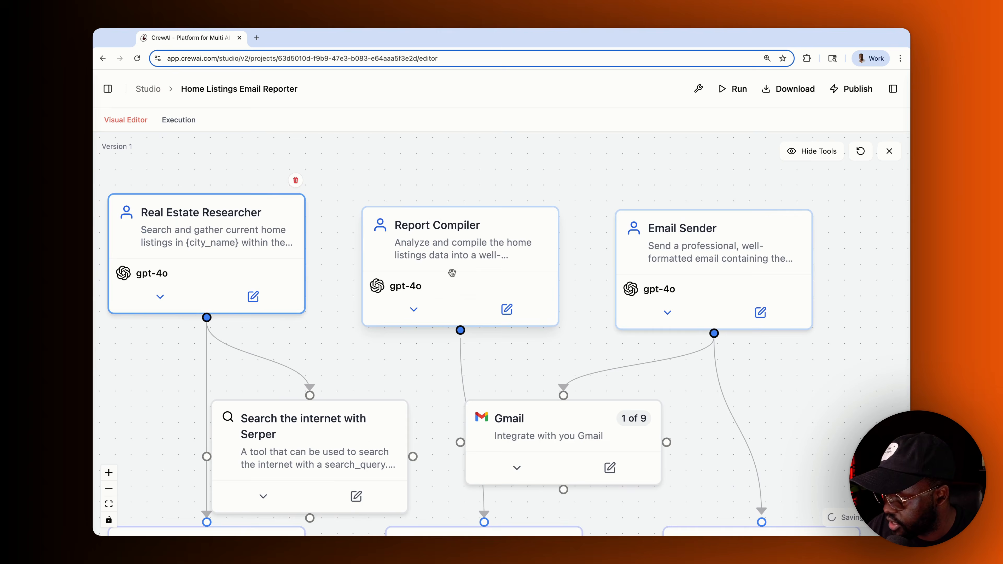
click(450, 285)
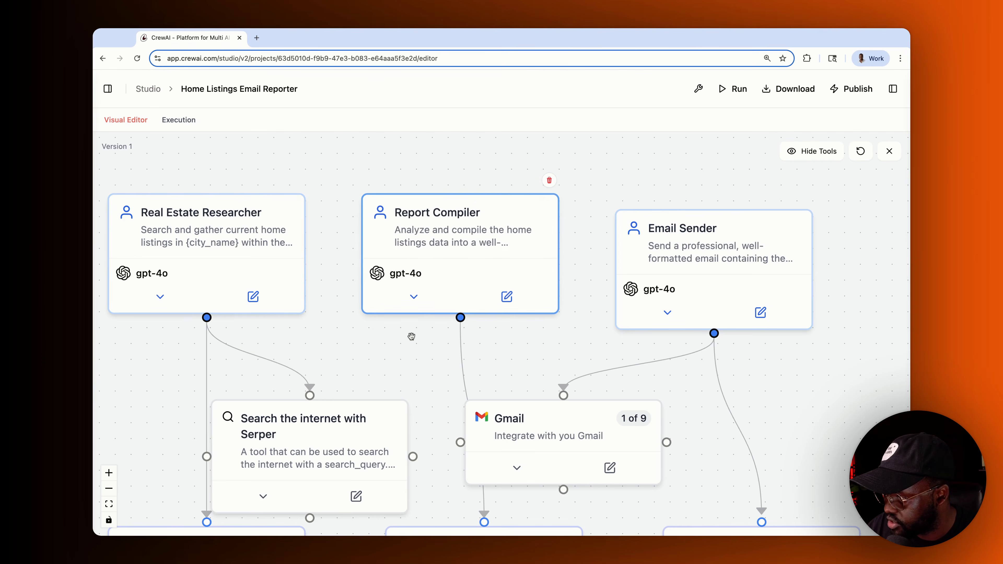
scroll(411, 336, down, 5)
click(422, 502)
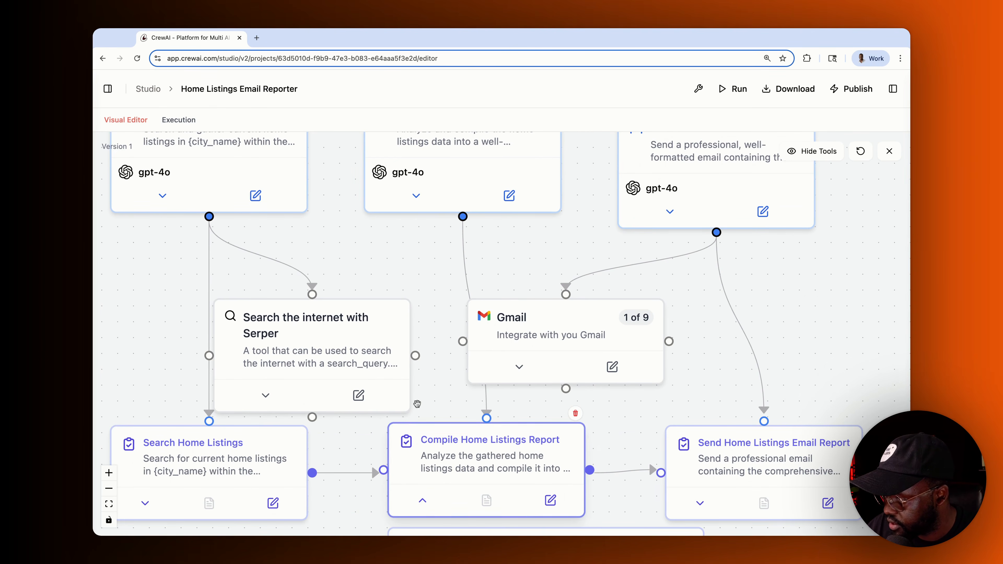
scroll(427, 395, down, 10)
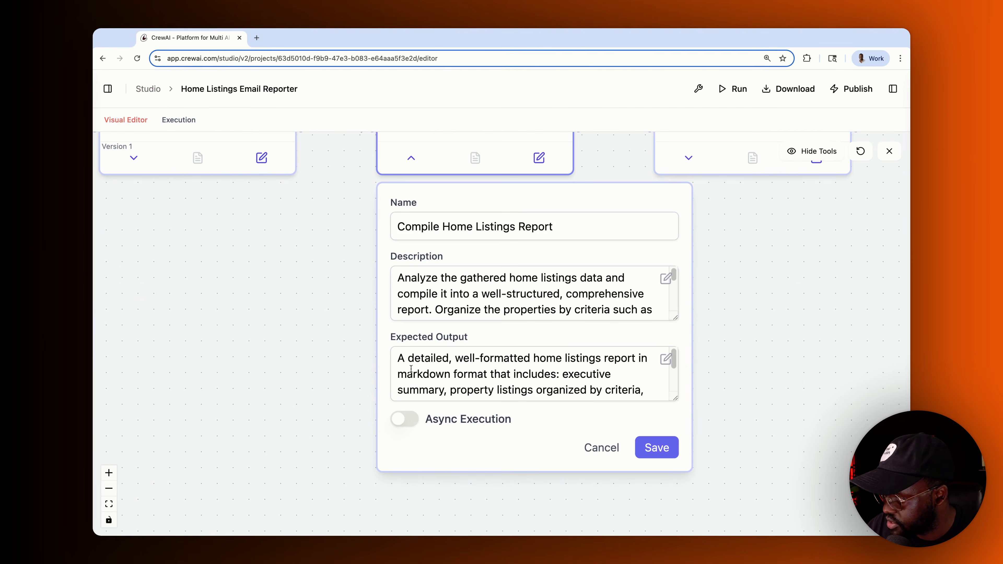
scroll(334, 367, up, 3)
scroll(336, 383, down, 3)
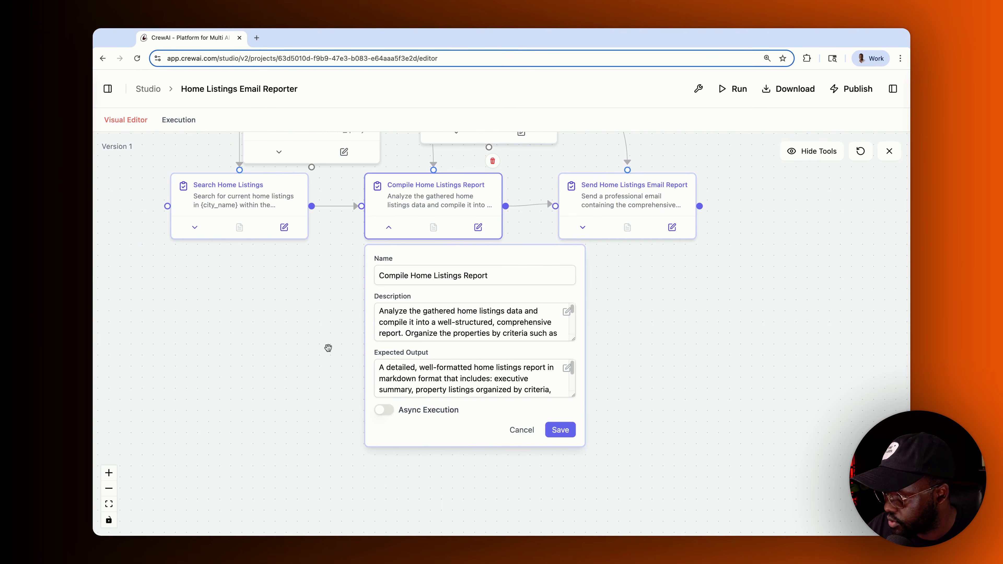
scroll(326, 348, up, 5)
- Enable Reasoning on the Report Compiler agent and save both forms
click(355, 207)
click(450, 423)
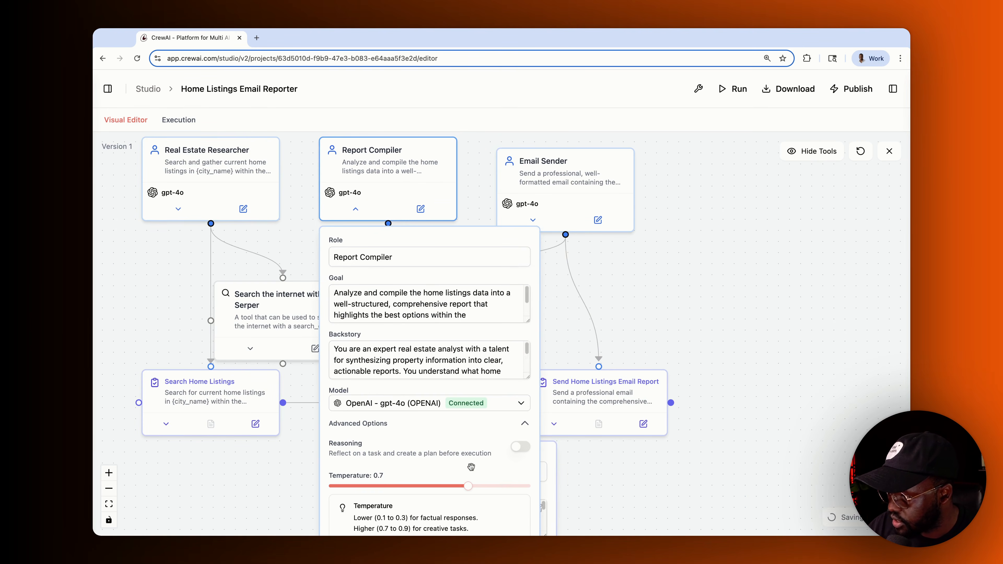
click(519, 449)
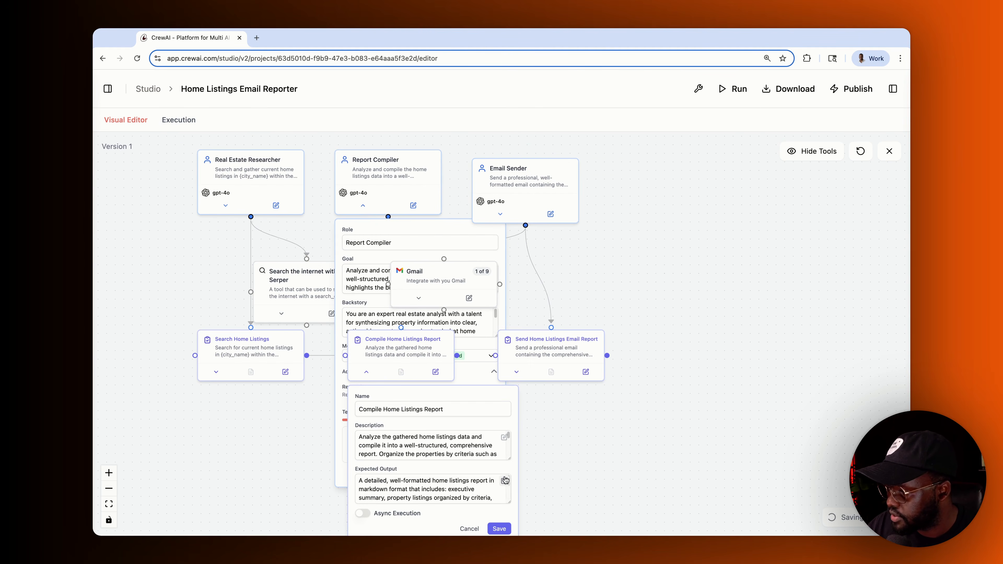
click(498, 529)
click(486, 474)
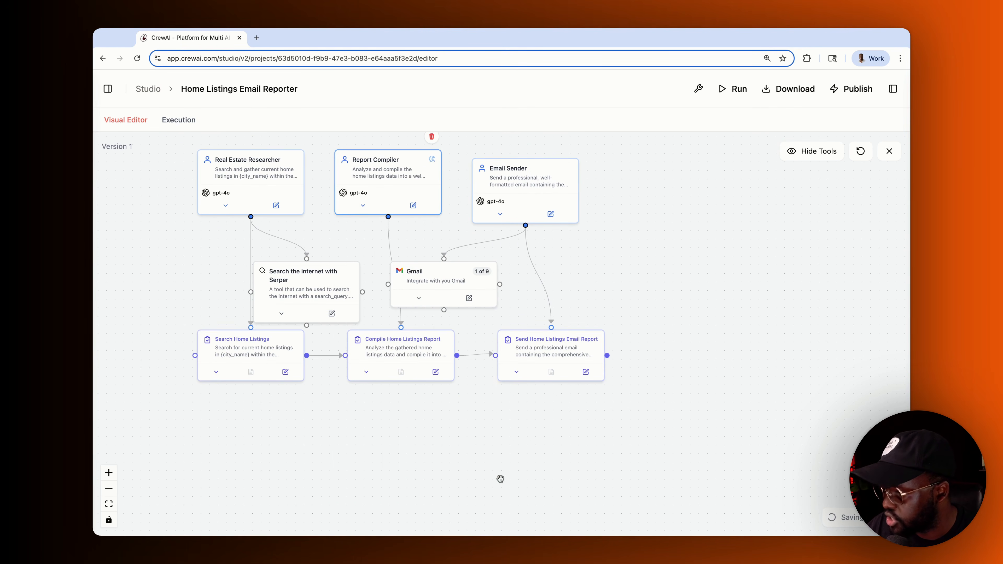
scroll(587, 276, up, 3)
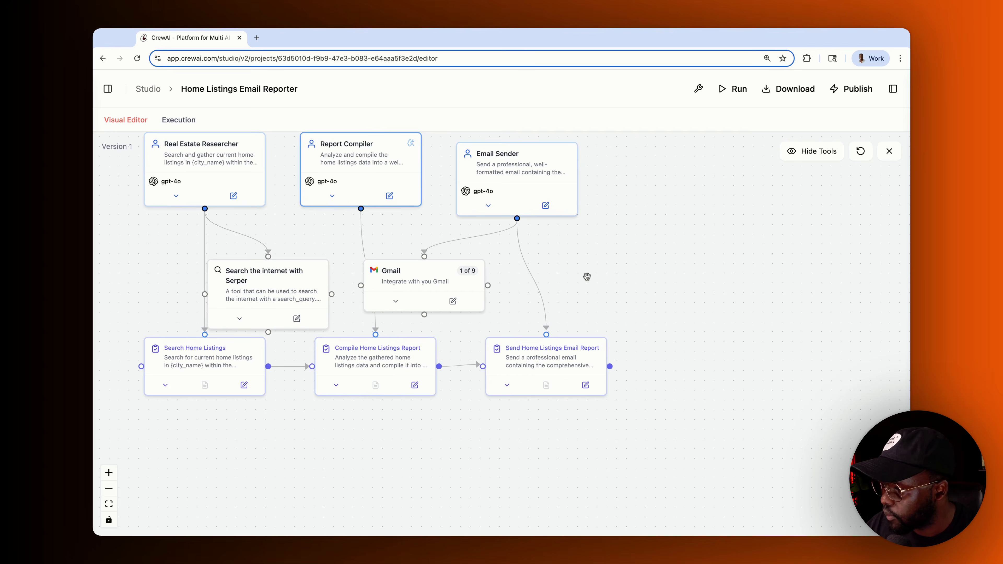
scroll(551, 281, left, 3)
scroll(551, 280, up, 2)
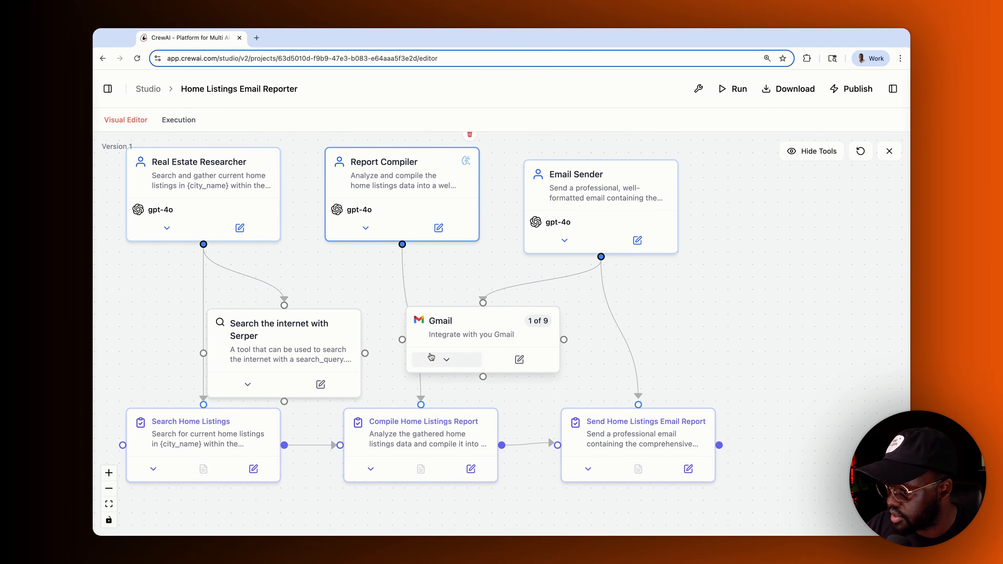
click(447, 360)
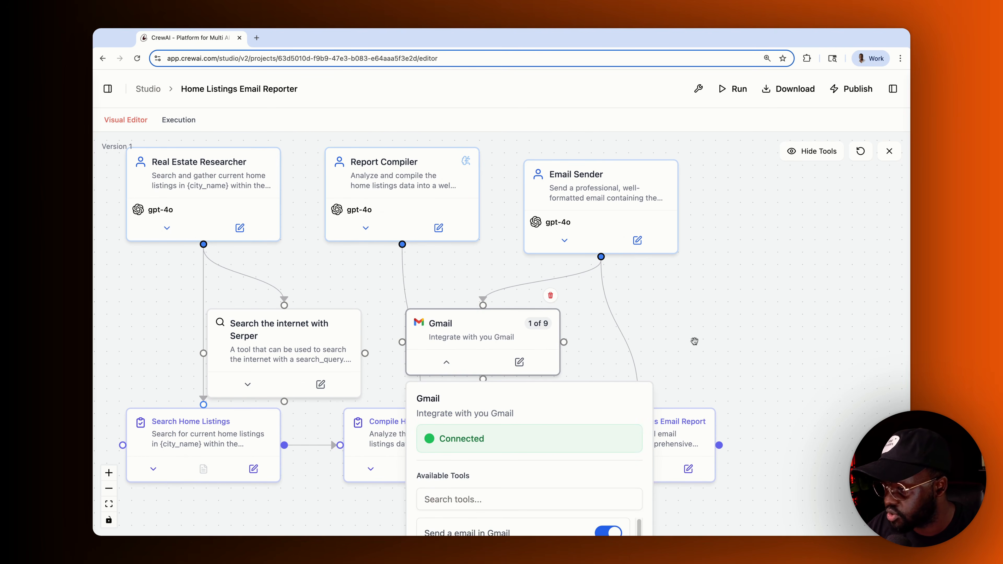
scroll(694, 340, down, 2)
scroll(696, 339, down, 5)
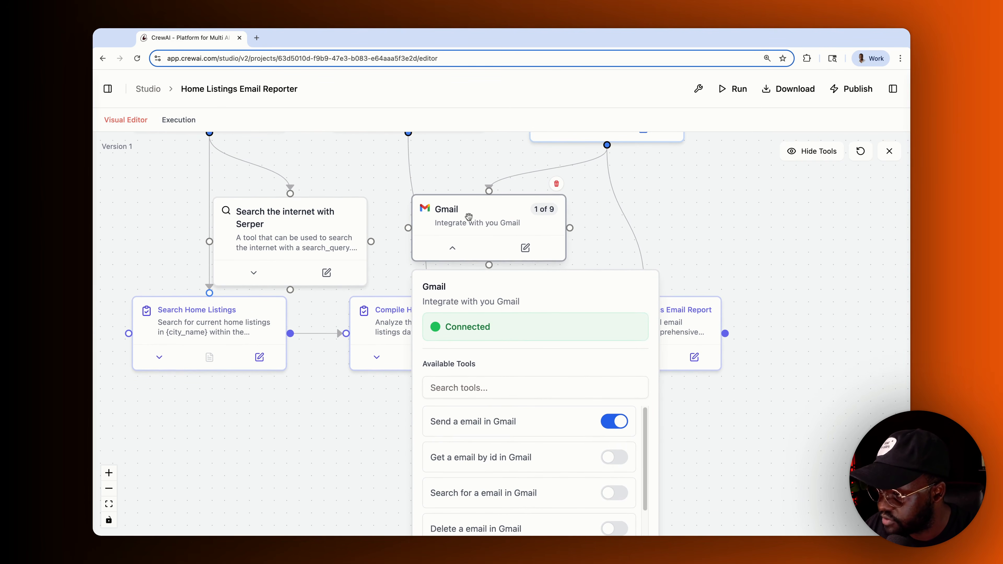
scroll(657, 260, down, 5)
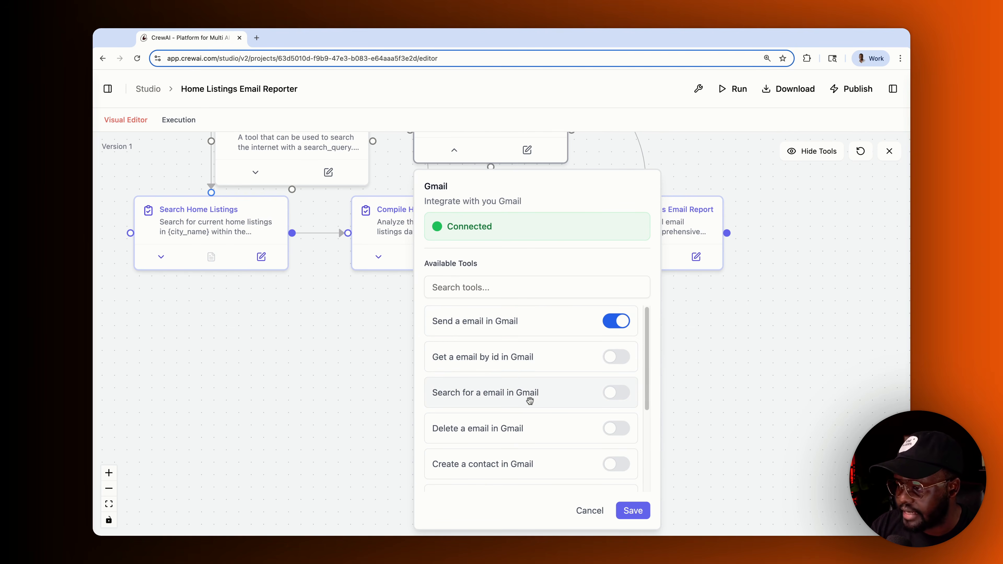
scroll(523, 449, down, 4)
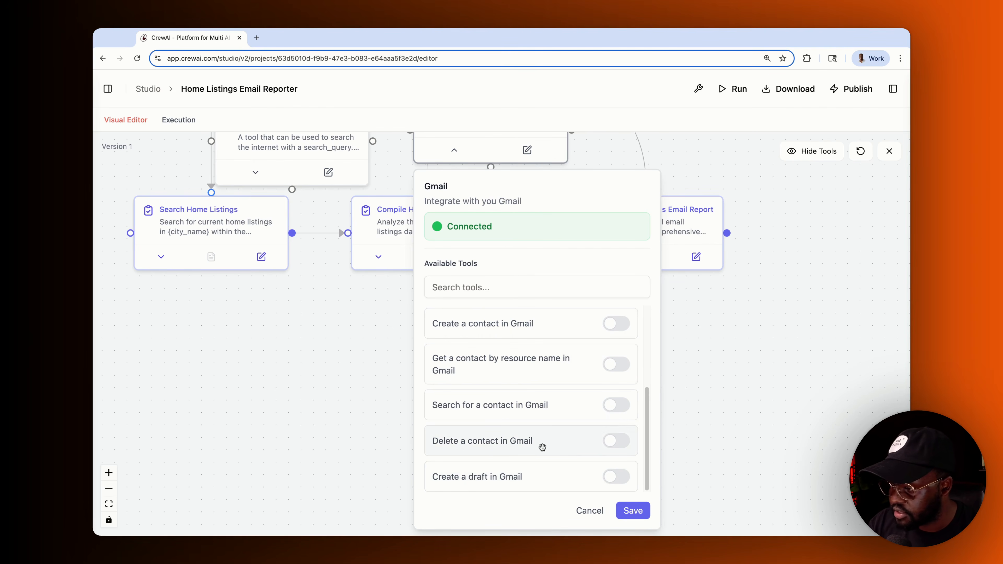
scroll(541, 446, up, 4)
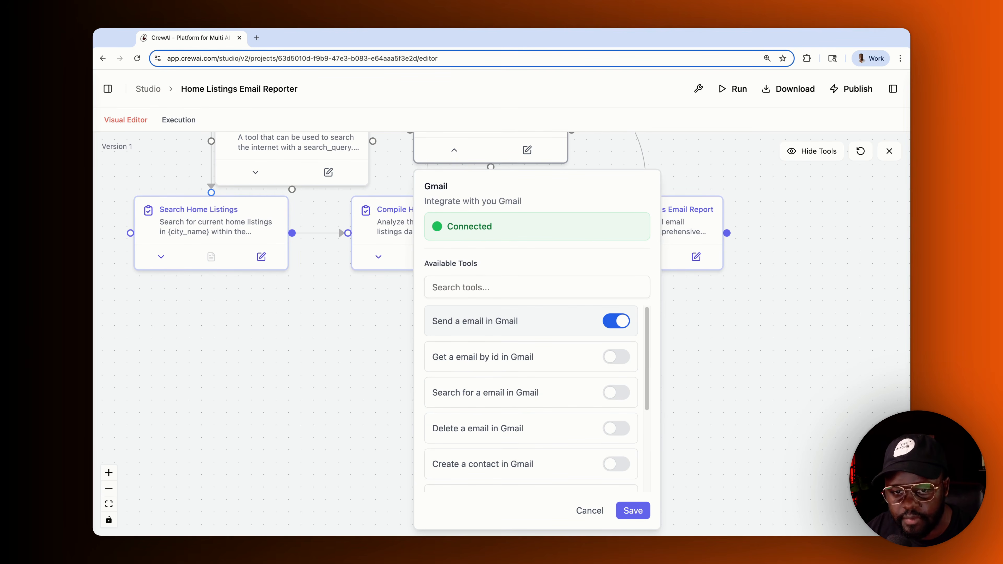
click(610, 323)
click(623, 327)
scroll(571, 406, down, 3)
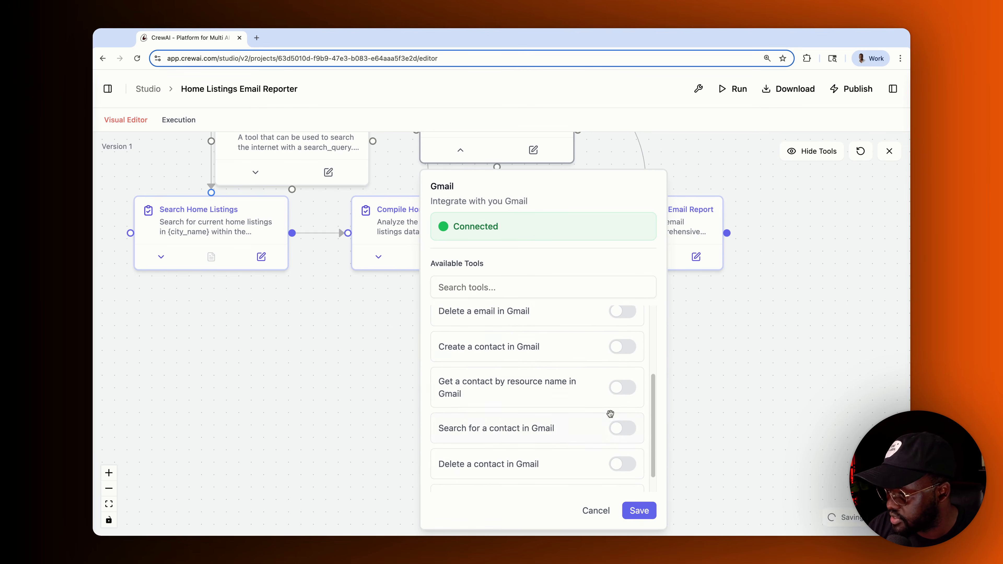
scroll(600, 430, down, 1)
scroll(577, 381, up, 4)
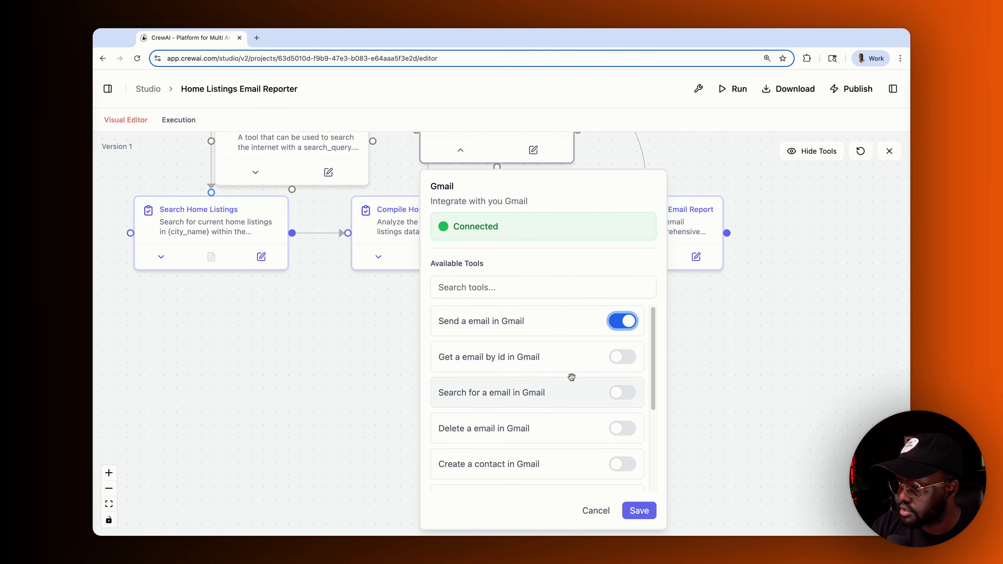
click(637, 509)
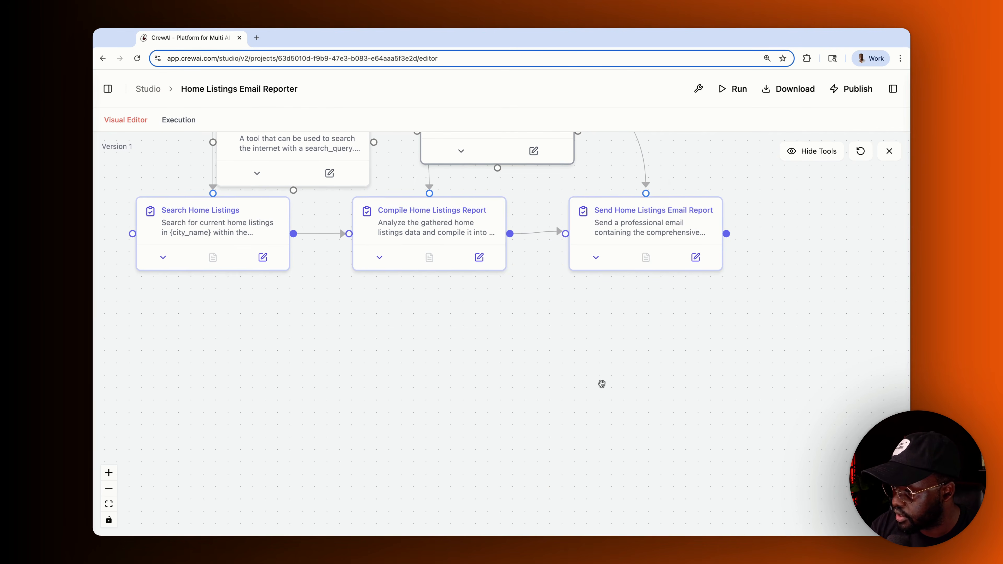
scroll(777, 307, up, 1)
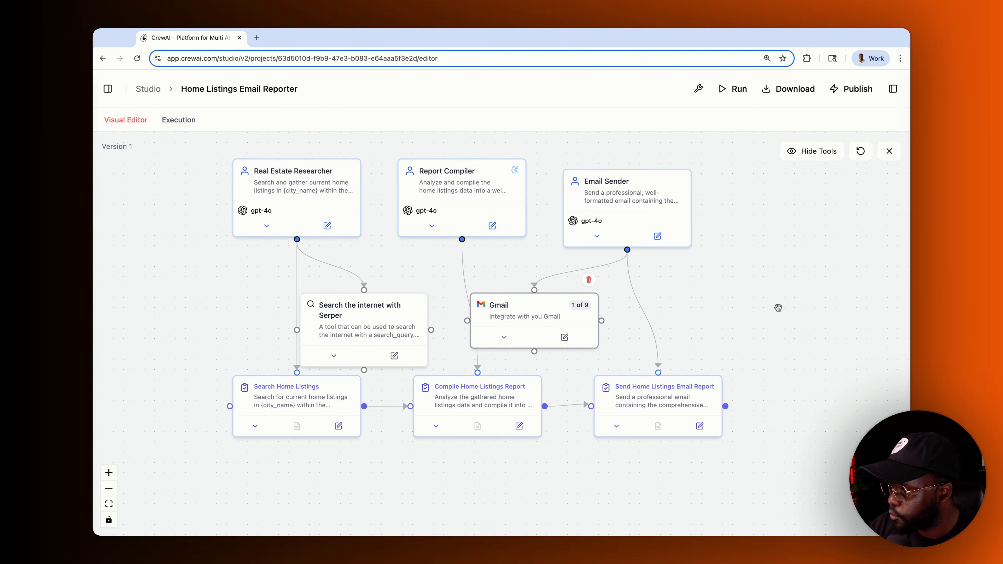
- Centre the crew graph and open the crew's Run parameters
drag(765, 304, 796, 305)
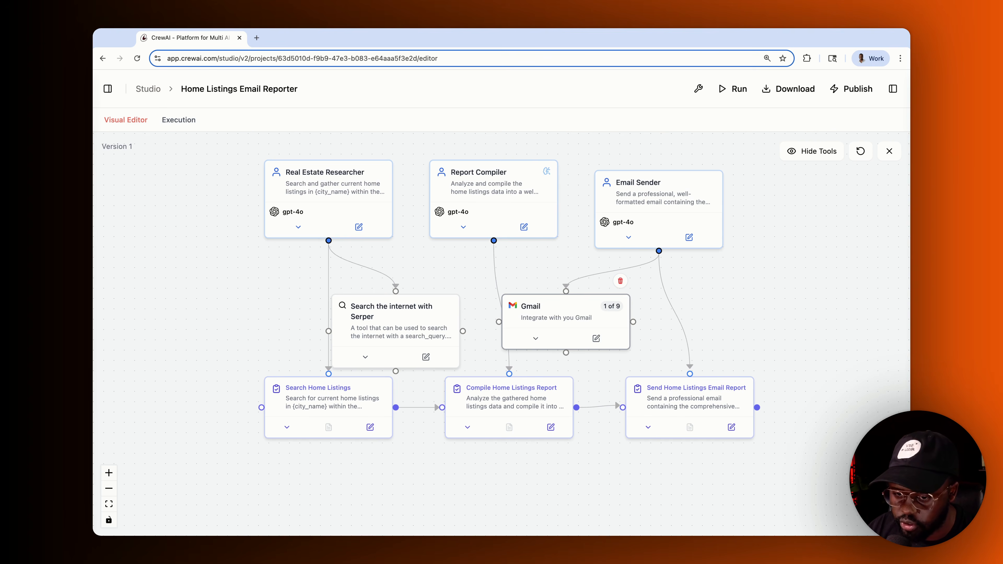
click(726, 89)
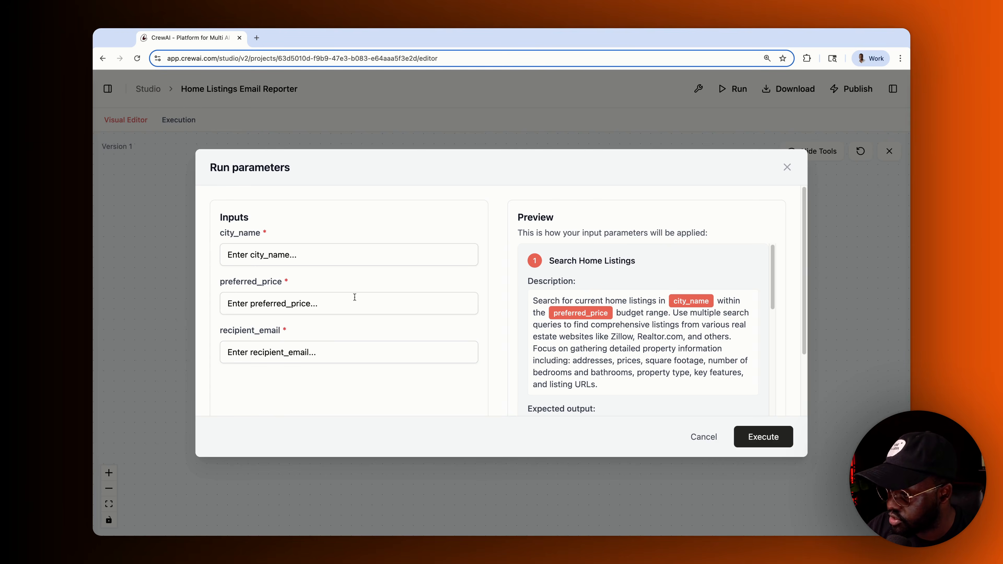
- Execute the crew with city_name 'San Mateo, CA', preferred_price 'less than 1 million dollars' and the recipient's e-mail
click(272, 260)
click(365, 220)
click(293, 253)
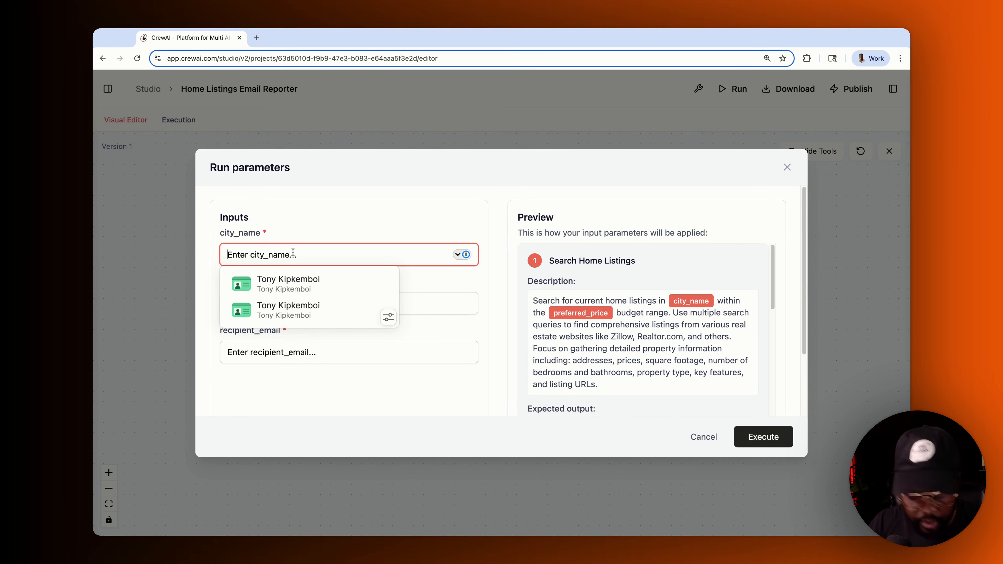
text(San)
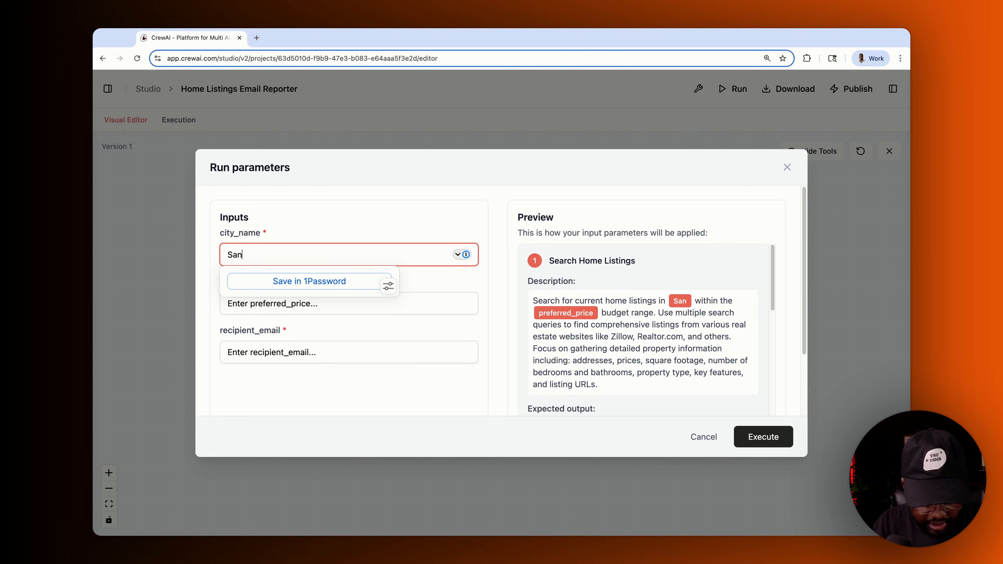
text( Mateo, CA)
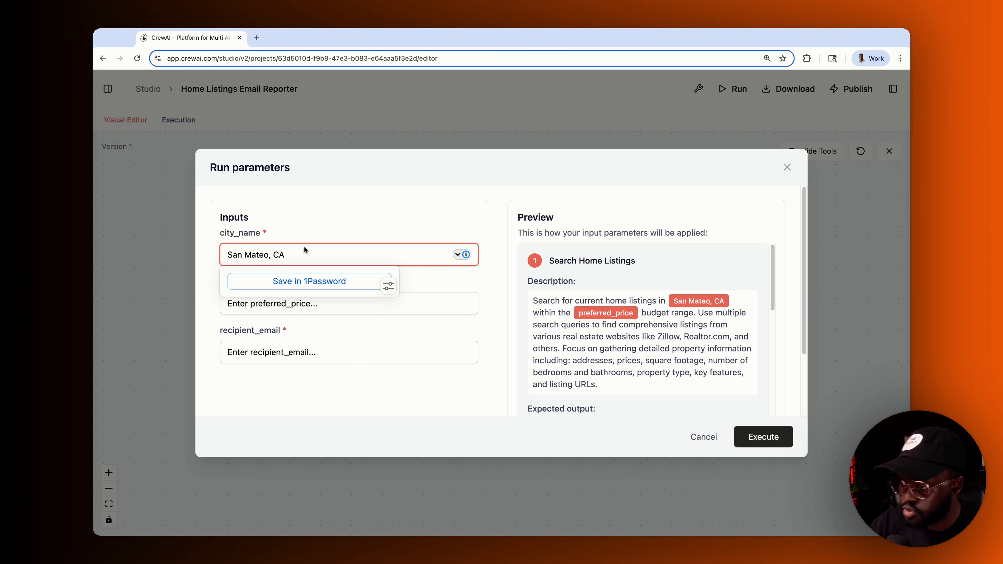
click(273, 302)
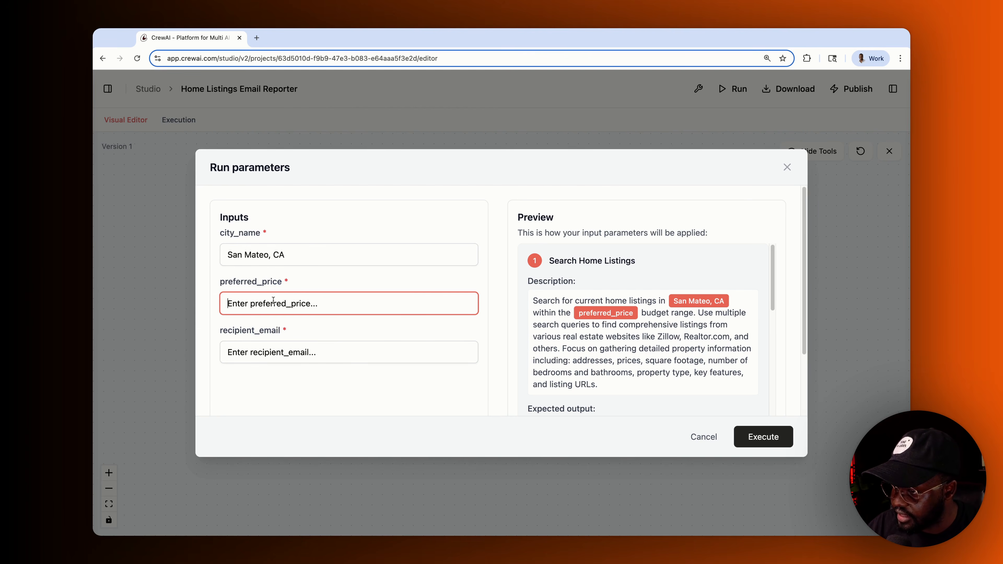
text(less than 1 million dollars)
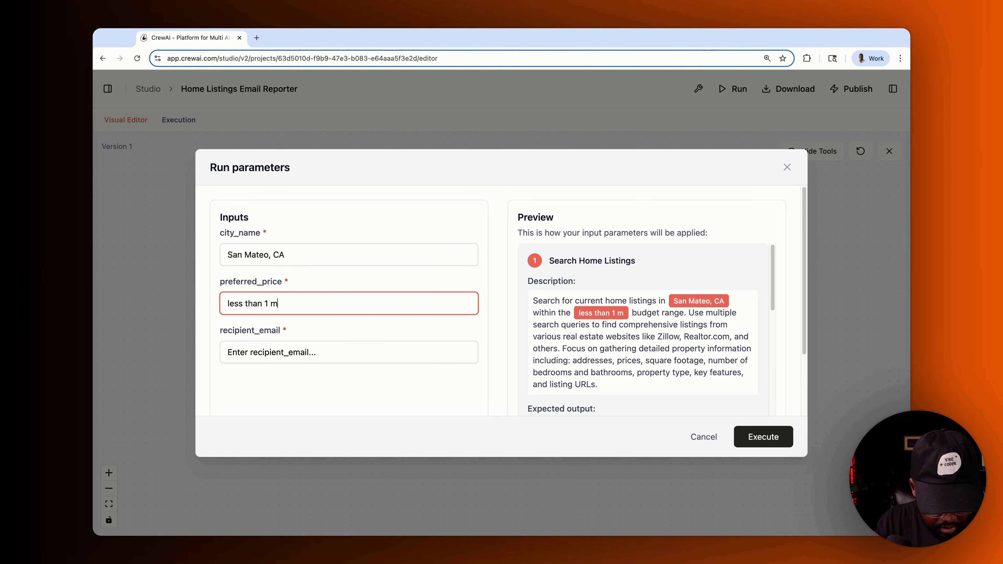
click(256, 352)
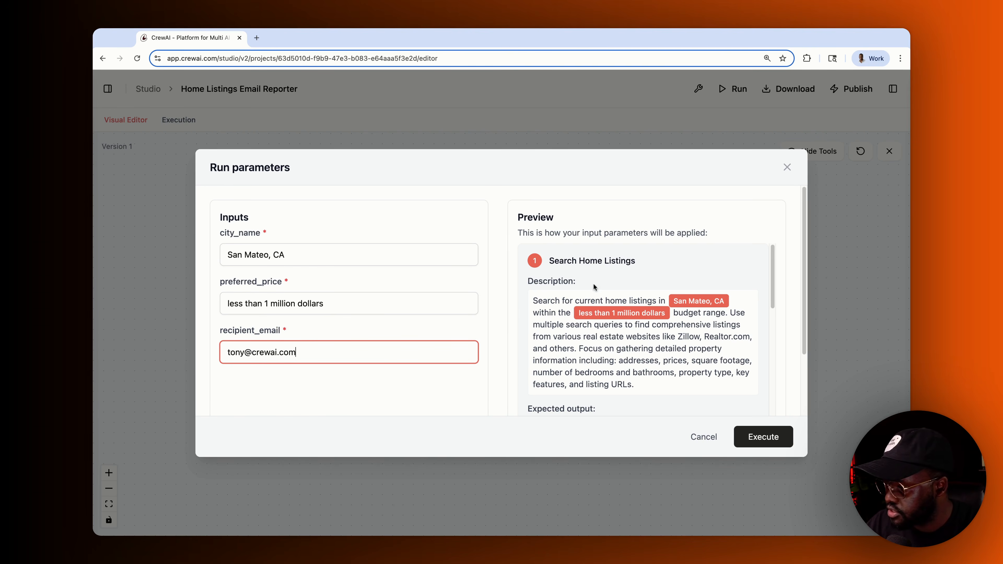
scroll(607, 300, down, 8)
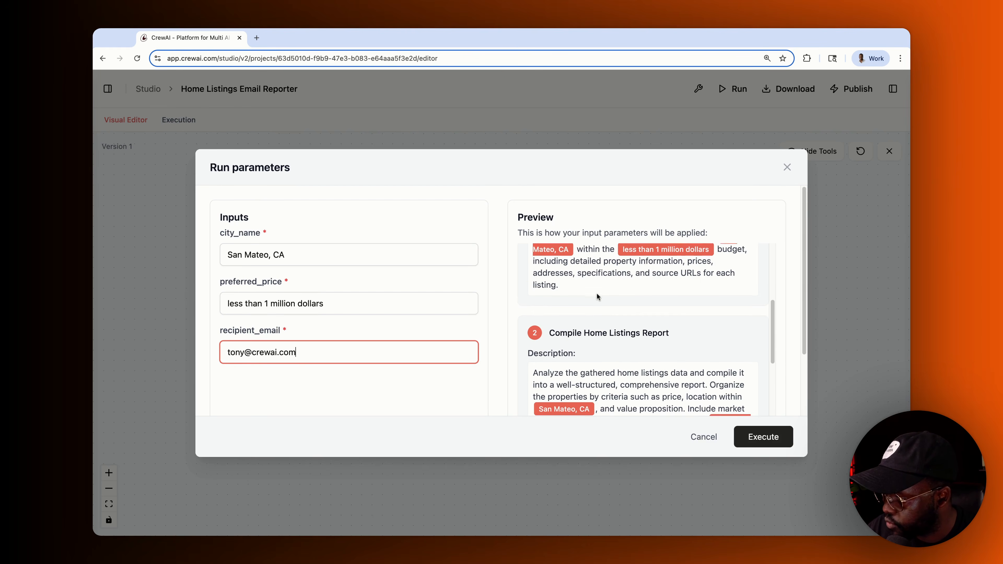
scroll(573, 342, down, 5)
click(763, 432)
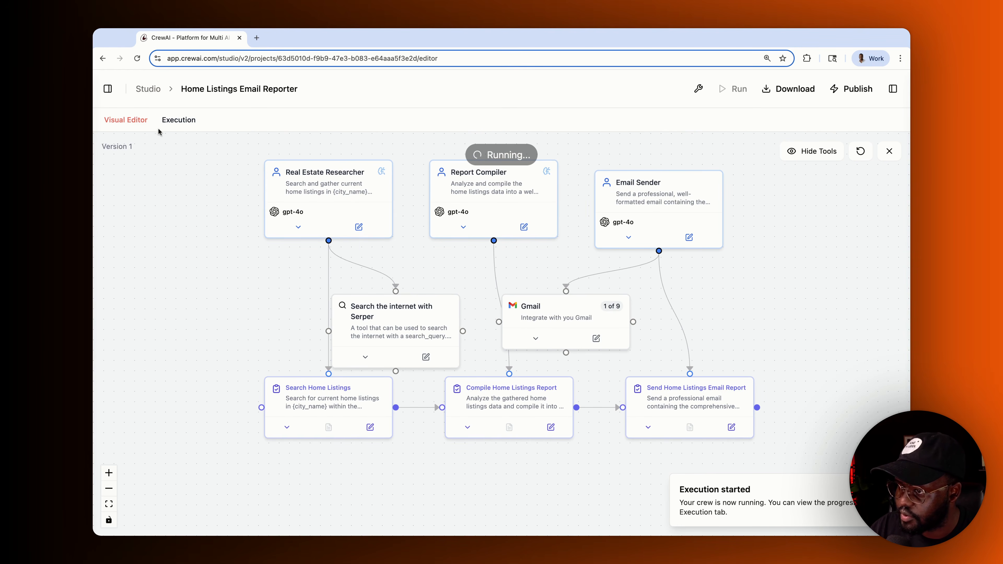
- In the execution timeline, inspect the search prompt, first LLM call and first Serper results
click(173, 123)
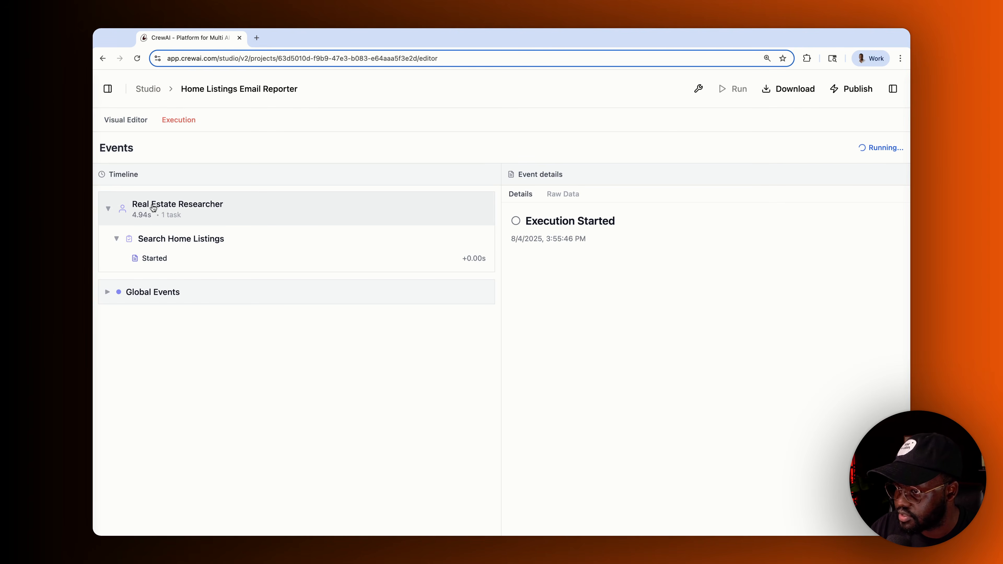
click(152, 264)
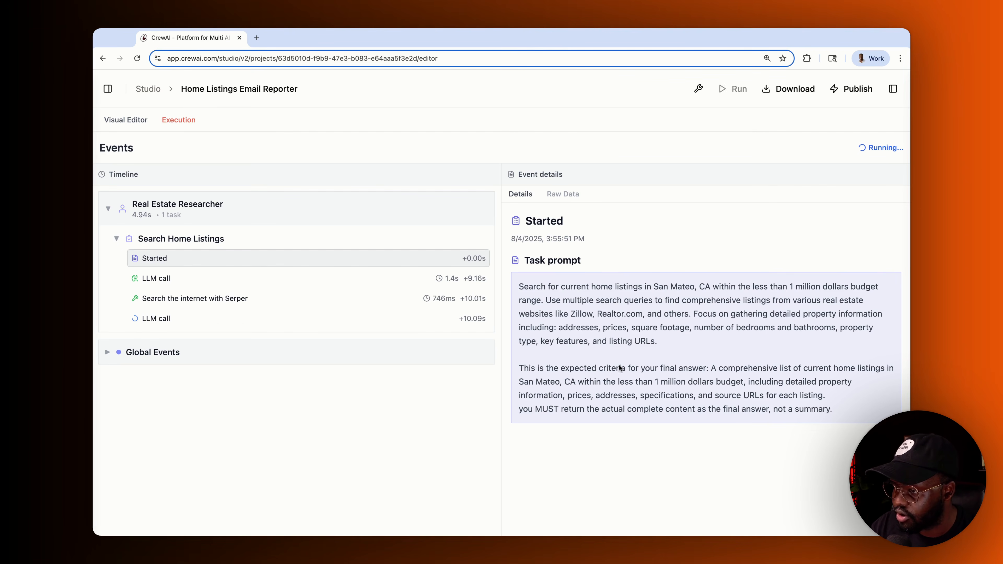
click(166, 279)
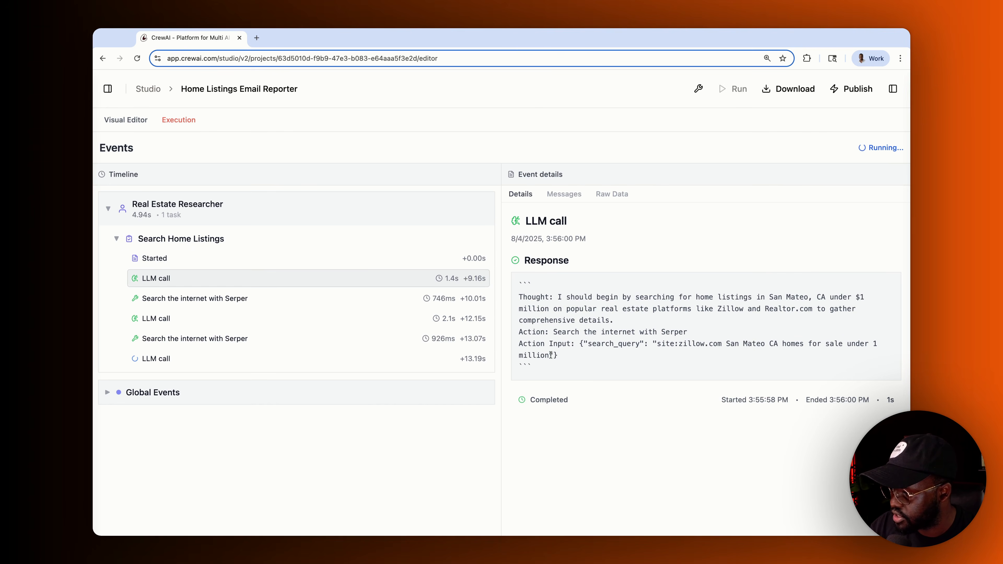
mouse_move(550, 354)
mouse_down()
mouse_move(567, 344)
mouse_move(873, 344)
mouse_move(548, 343)
mouse_move(549, 355)
mouse_up()
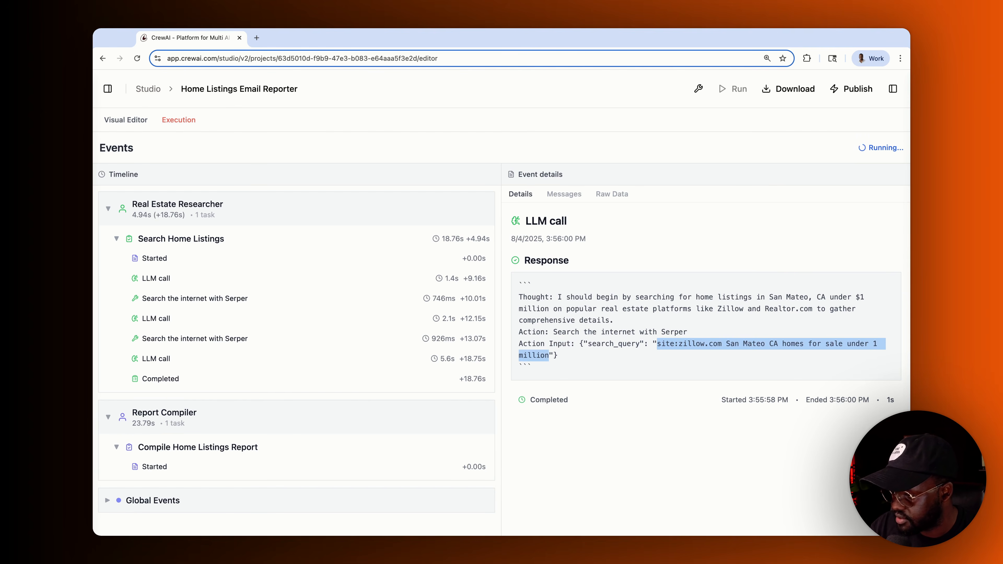
click(718, 356)
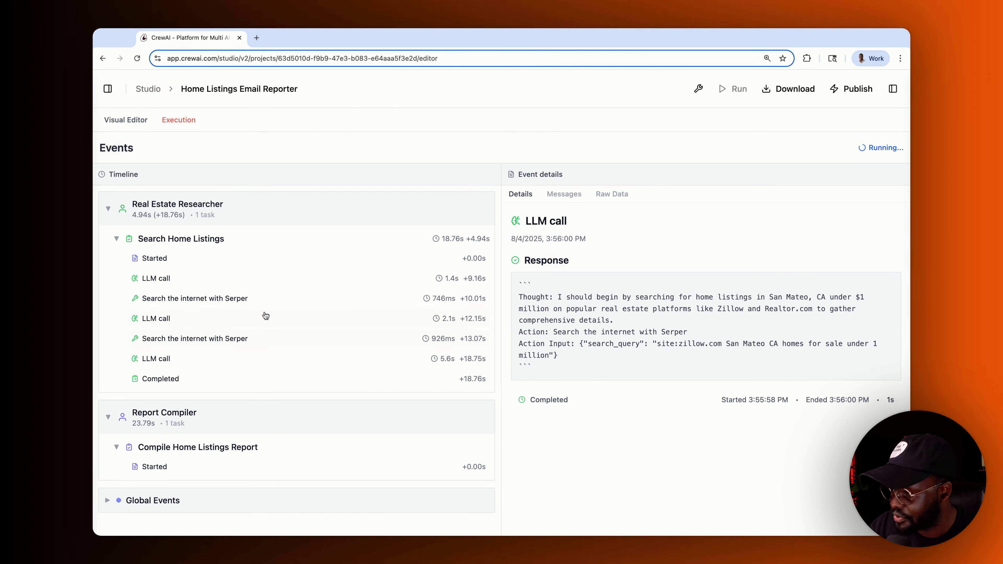
click(156, 301)
scroll(601, 337, down, 10)
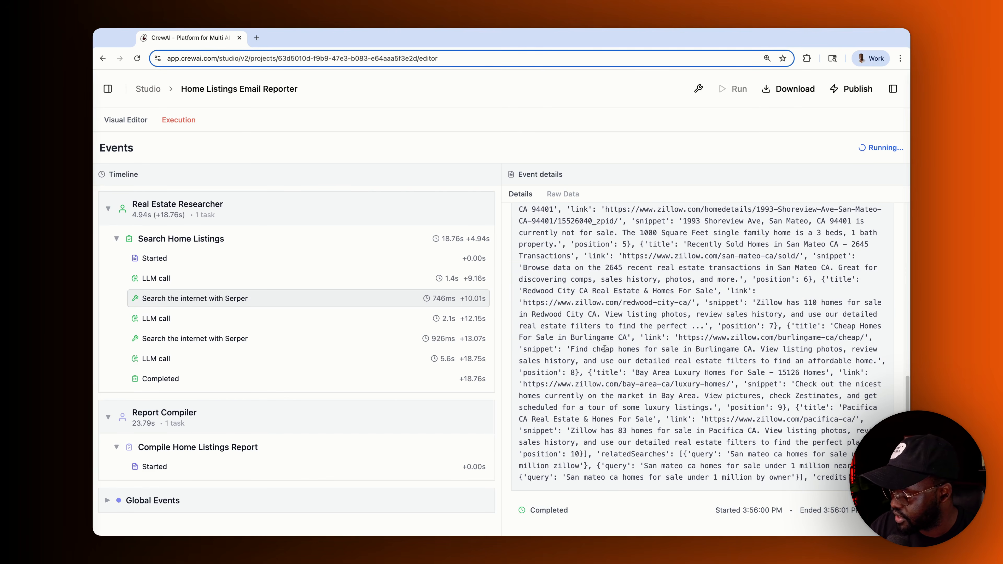
scroll(604, 349, up, 10)
- Review the second and third LLM calls and the Search Home Listings task's final output
click(180, 318)
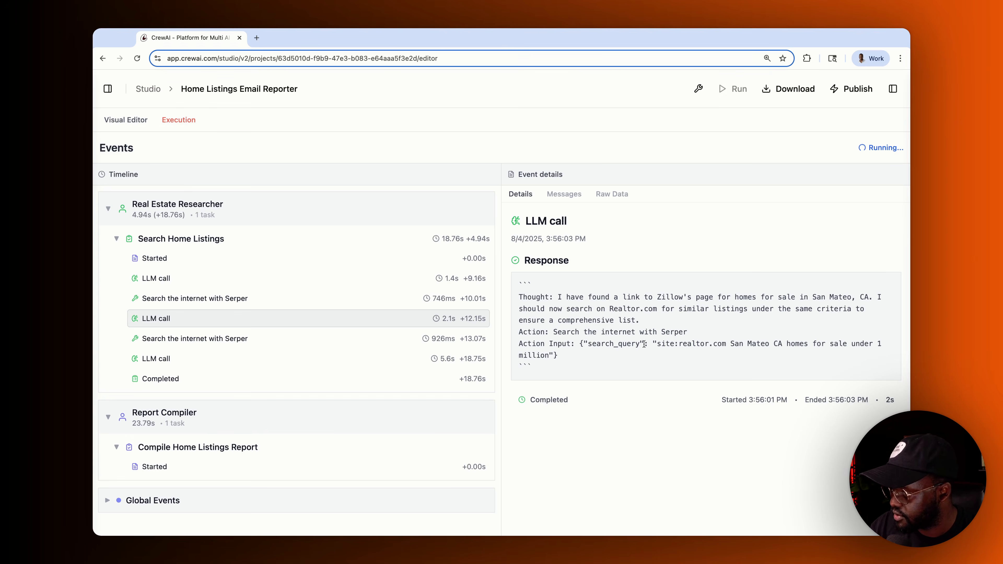
drag(635, 343, 601, 343)
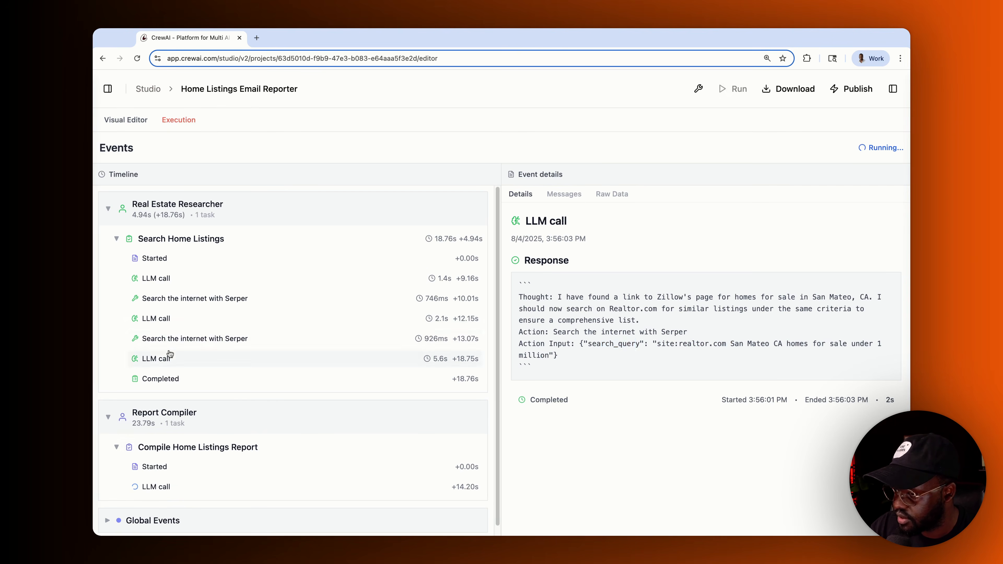
click(166, 357)
scroll(622, 372, down, 10)
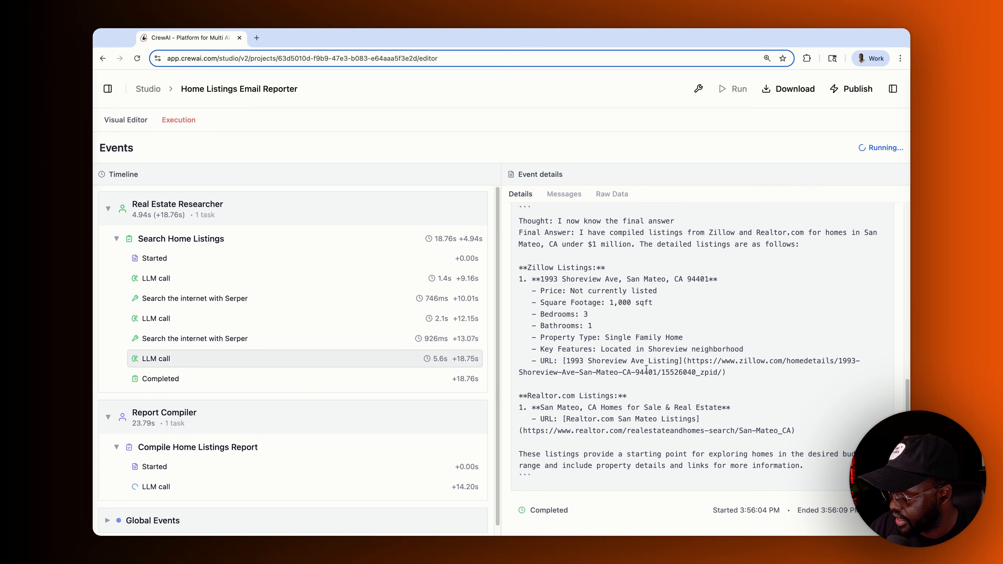
click(152, 379)
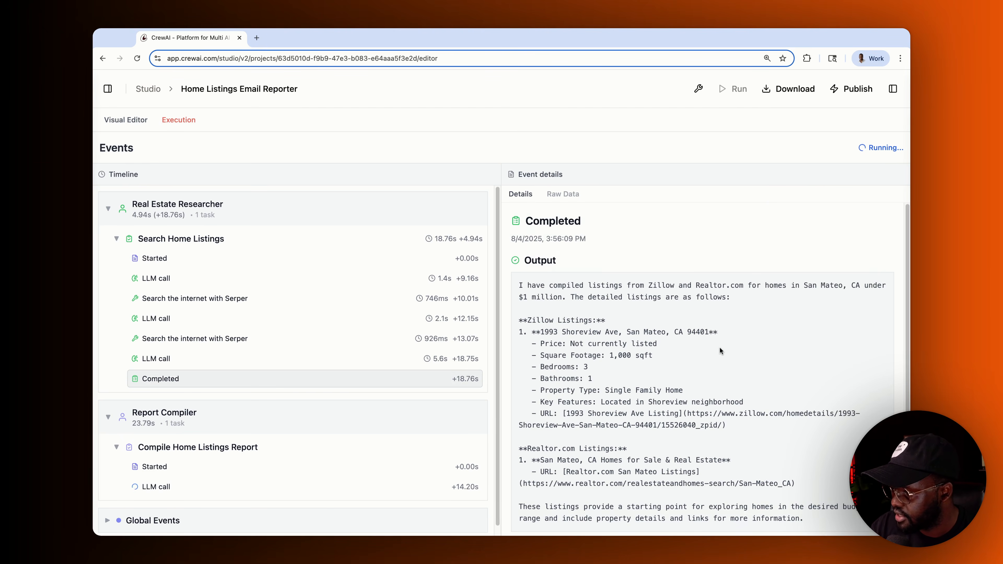
scroll(720, 348, down, 2)
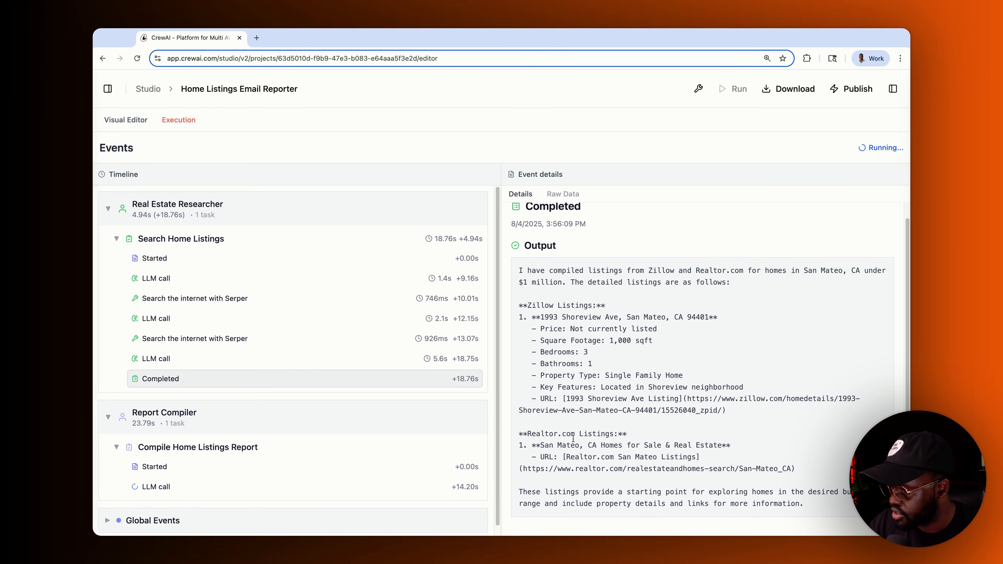
- Collapse the researcher's events and select the Compile Home Listings Report task prompt text
click(116, 239)
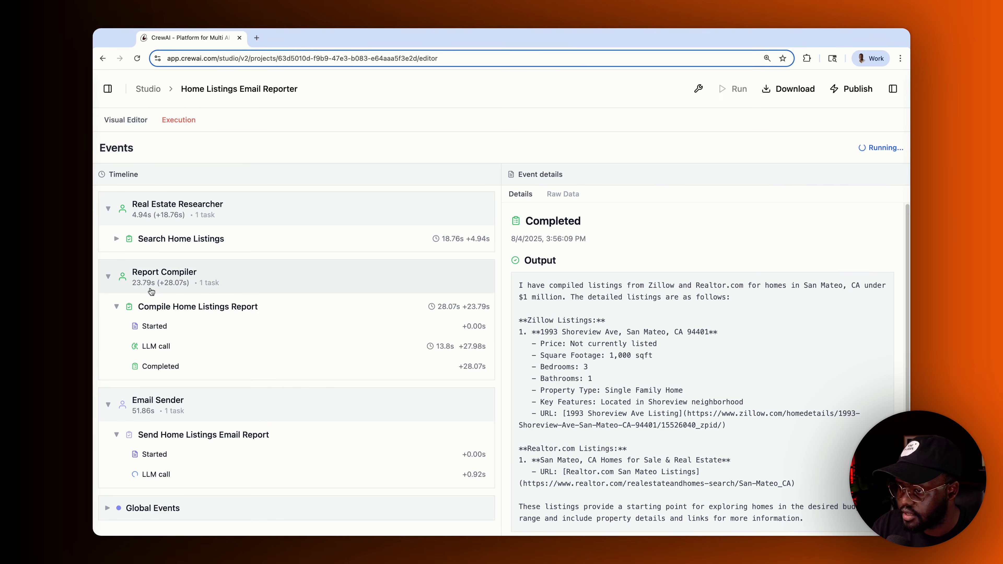
click(106, 209)
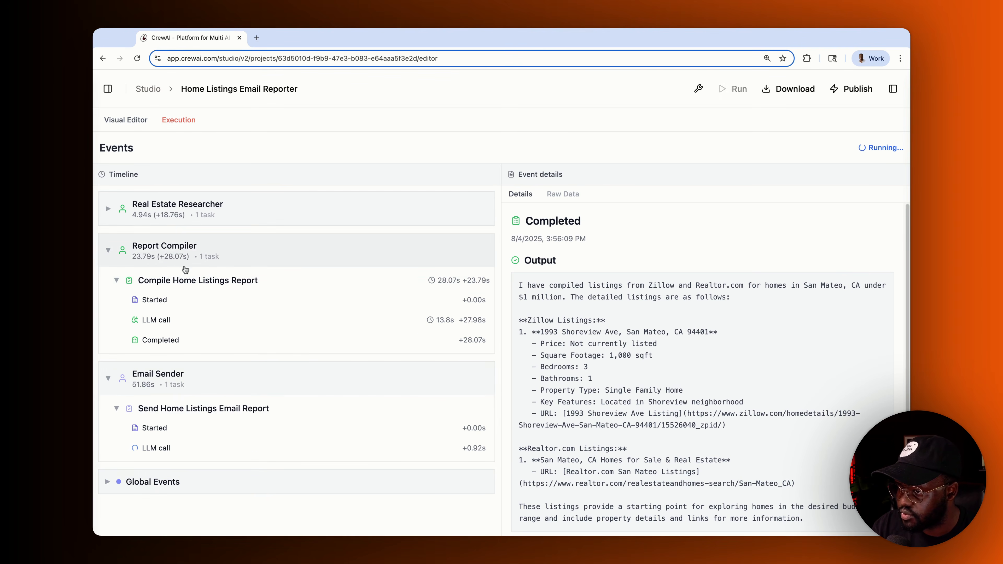
click(160, 299)
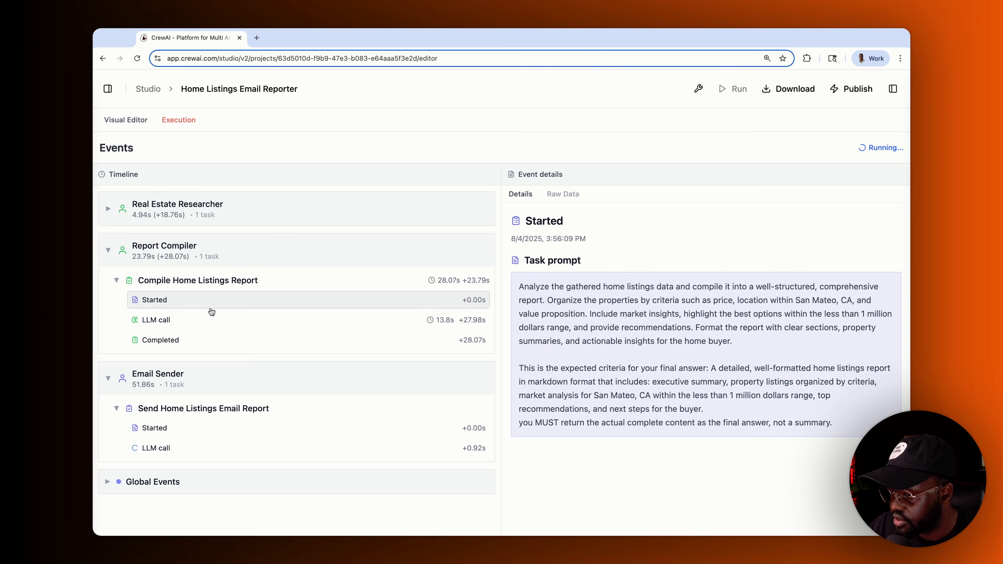
triple_click(834, 423)
click(834, 422)
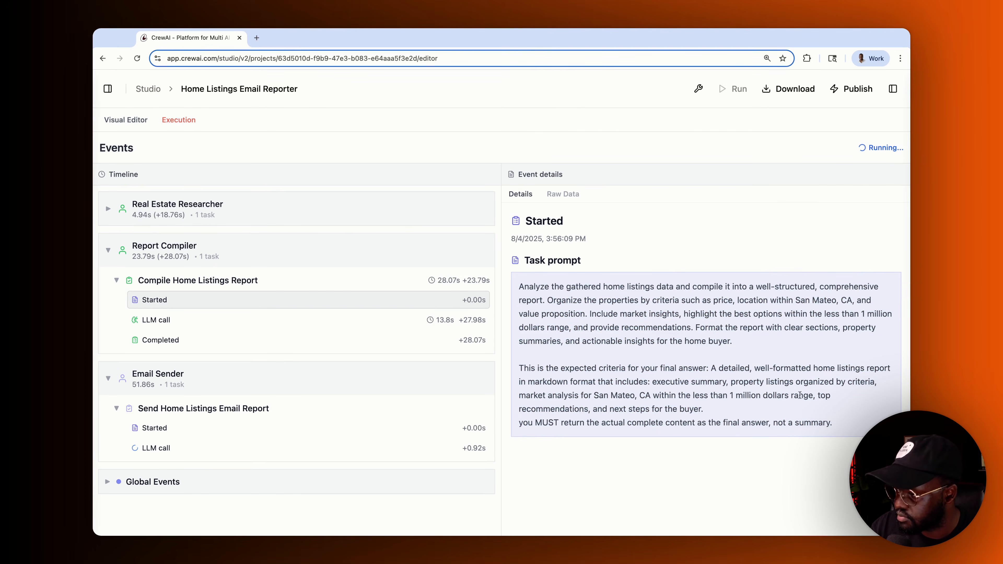
drag(834, 424, 518, 285)
- Read the Report Compiler's LLM response and final San Mateo report, then collapse its events
click(330, 318)
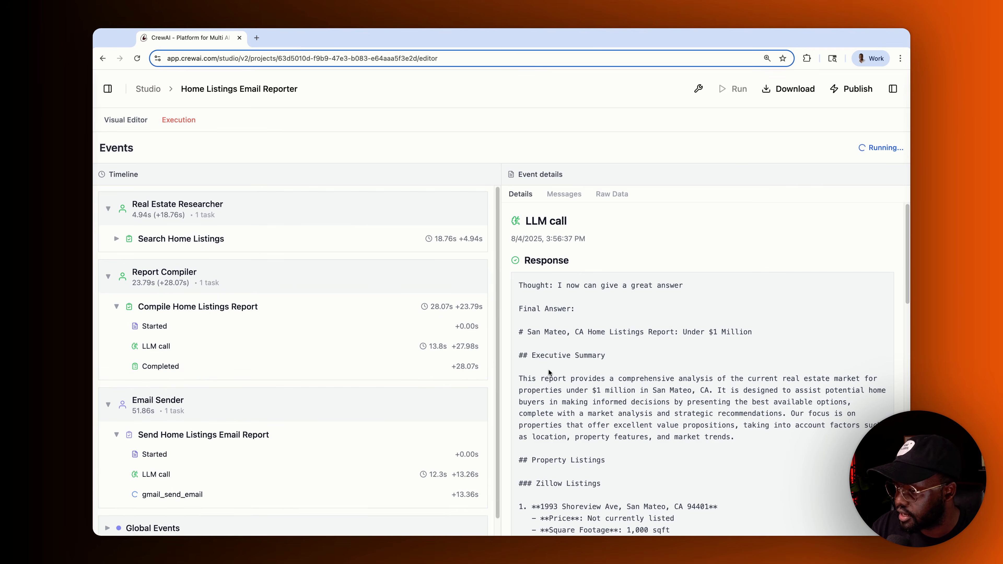
scroll(626, 401, down, 15)
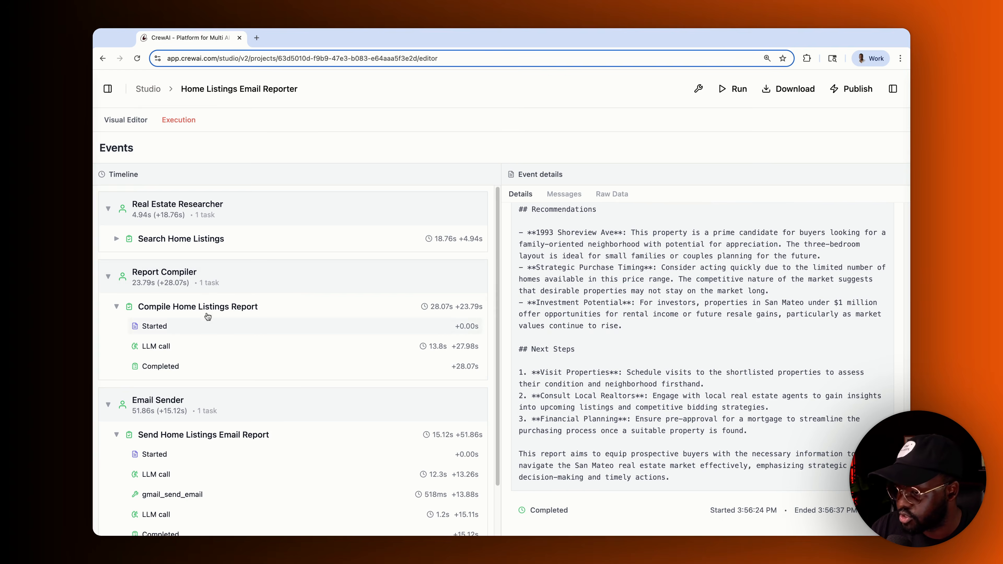
click(164, 367)
scroll(624, 373, down, 20)
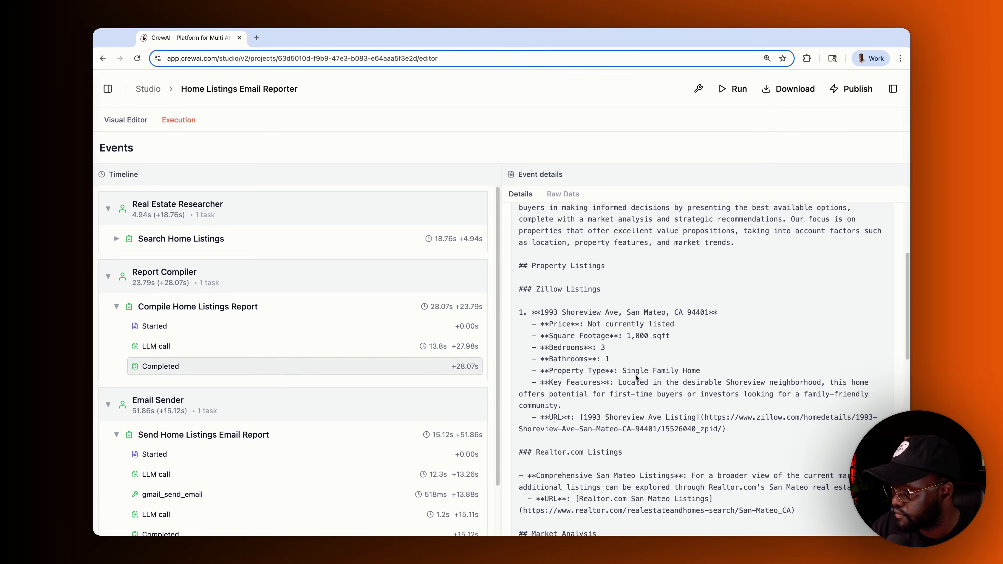
click(150, 292)
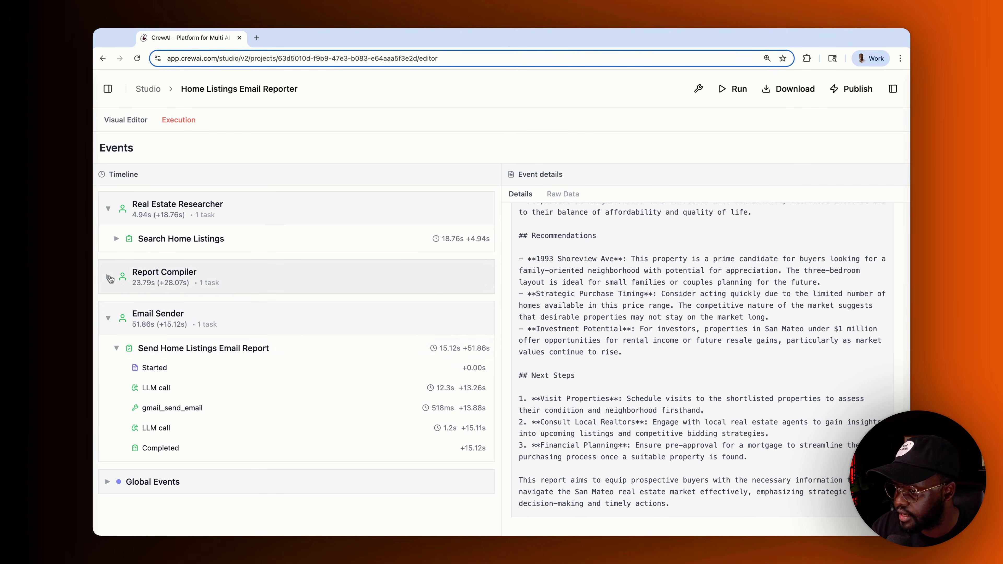
- Open the Send Home Listings Email Report task prompt and highlight its recipient address
click(107, 208)
click(157, 339)
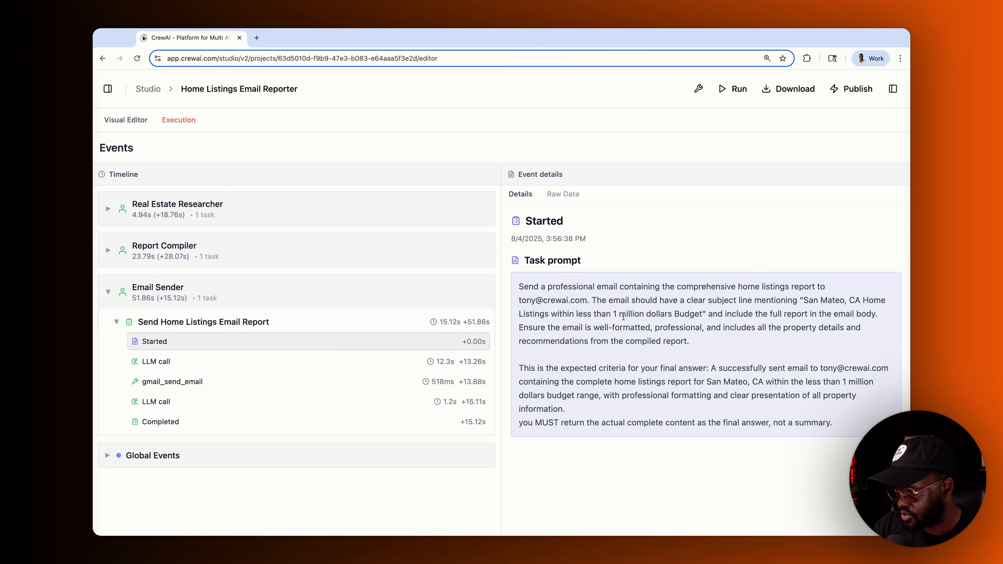
drag(521, 300, 850, 430)
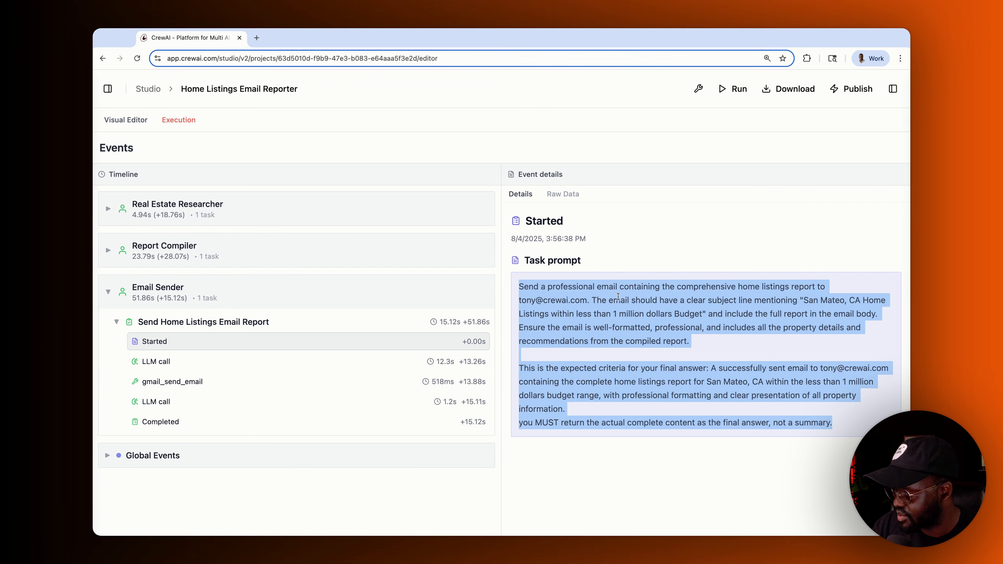
click(693, 293)
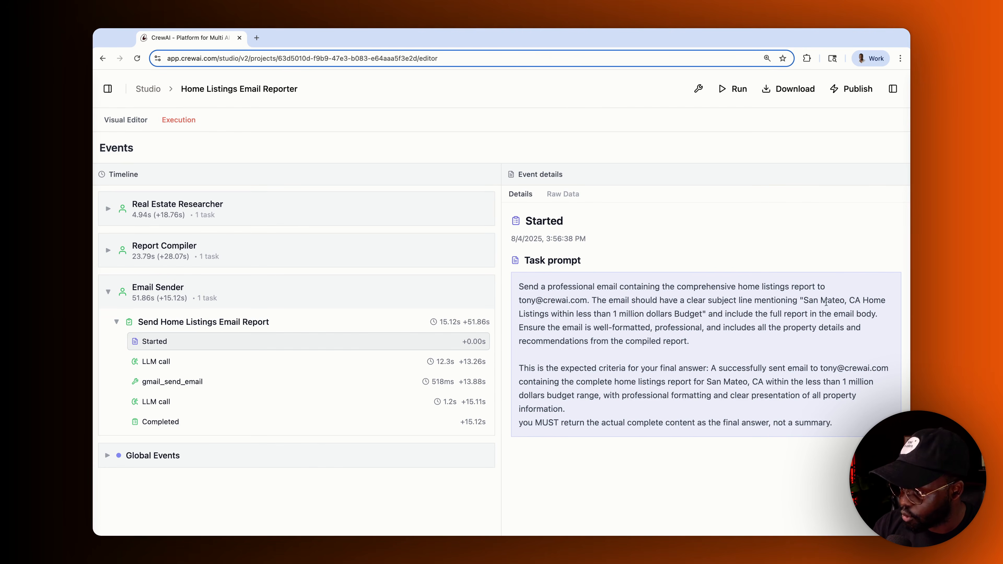
drag(531, 301, 594, 300)
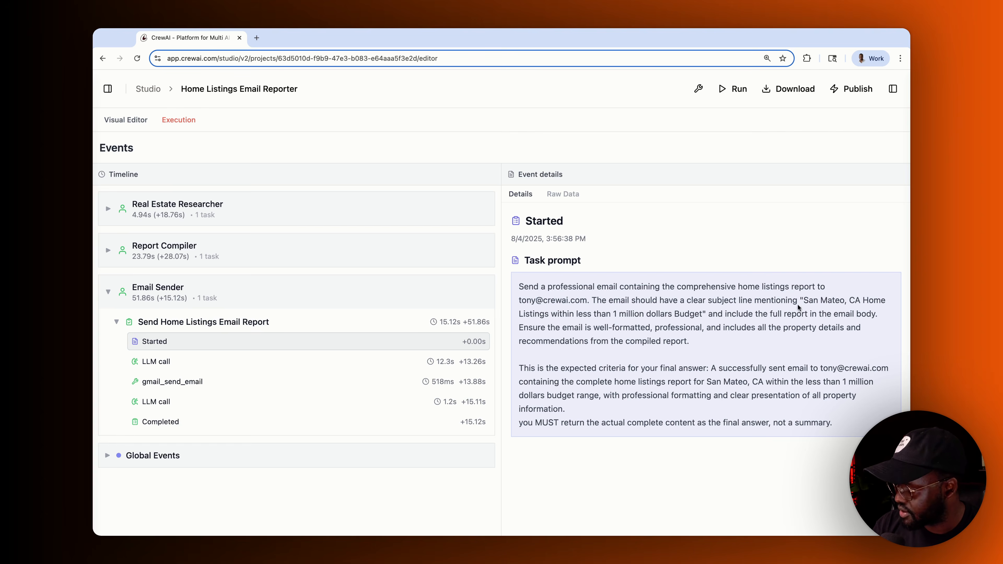
- Review the Email Sender's LLM call response and the gmail_send_email tool input
click(179, 361)
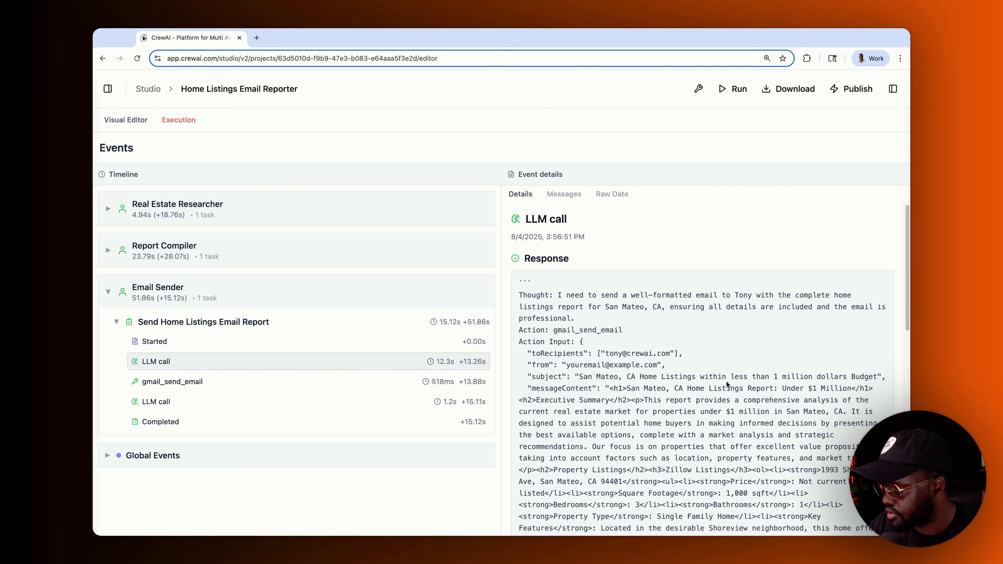
scroll(727, 381, down, 2)
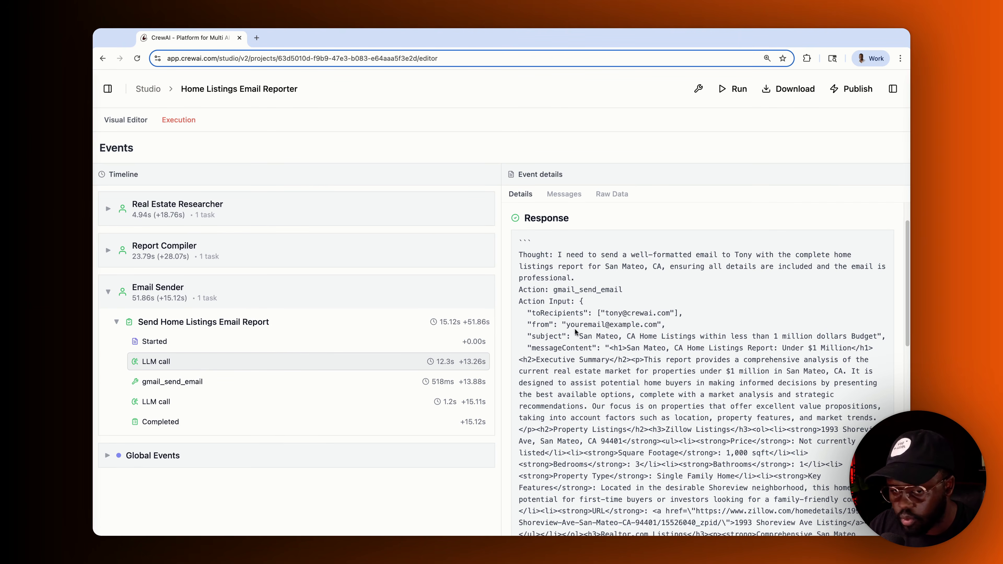
scroll(637, 340, down, 10)
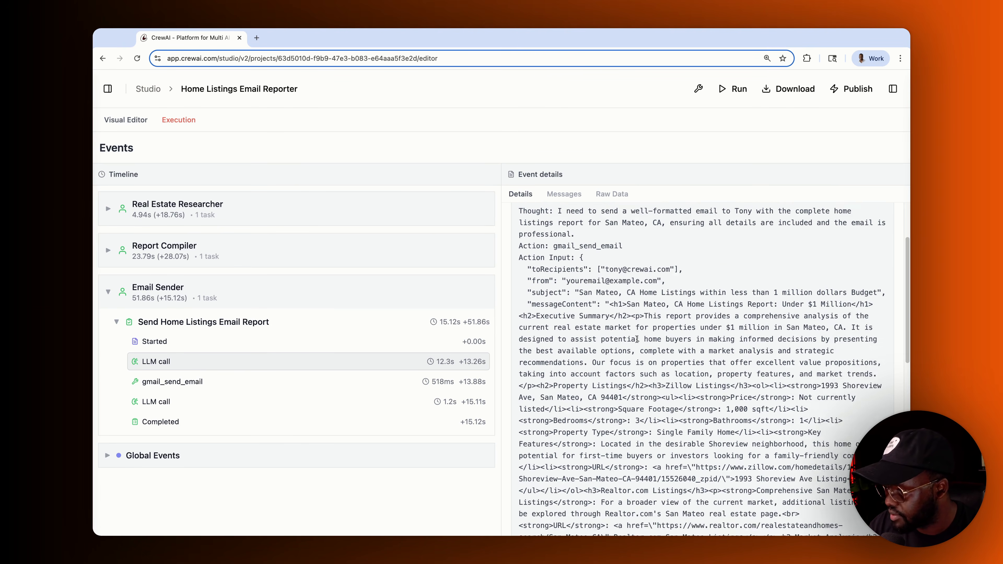
click(172, 379)
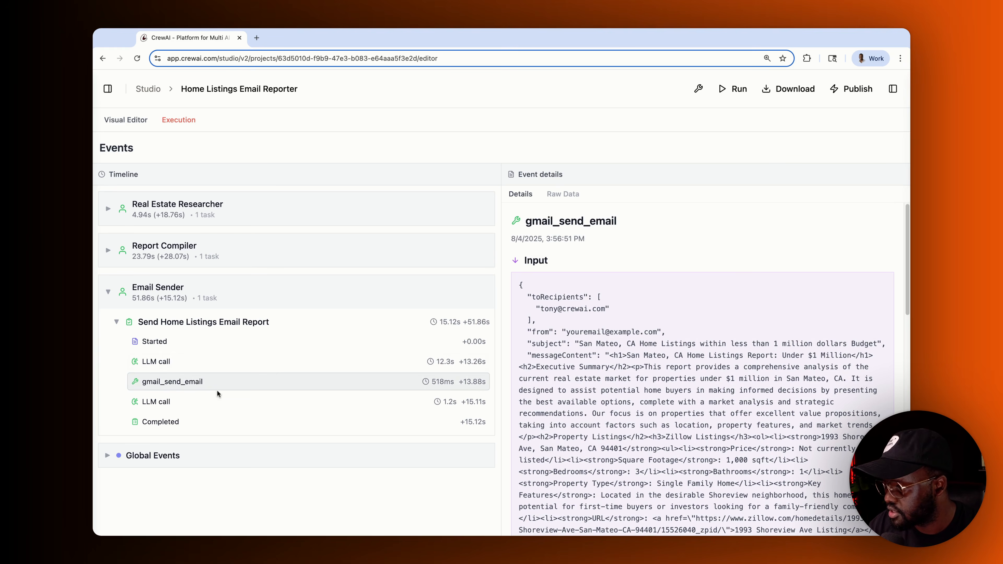
scroll(598, 331, down, 15)
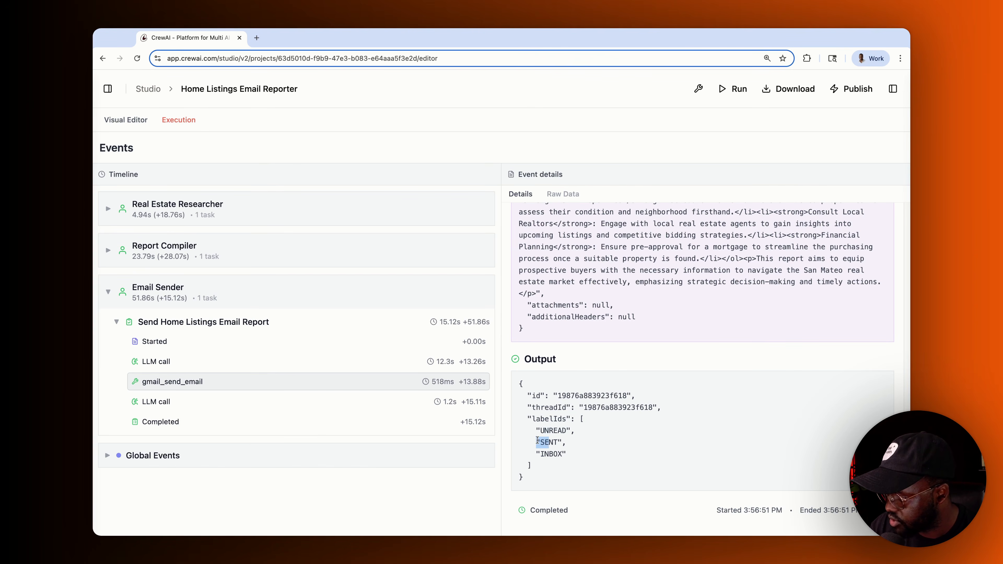
- Check the second LLM response, the email delivery confirmation, and the first call's Messages
click(265, 403)
drag(749, 352, 849, 242)
click(196, 419)
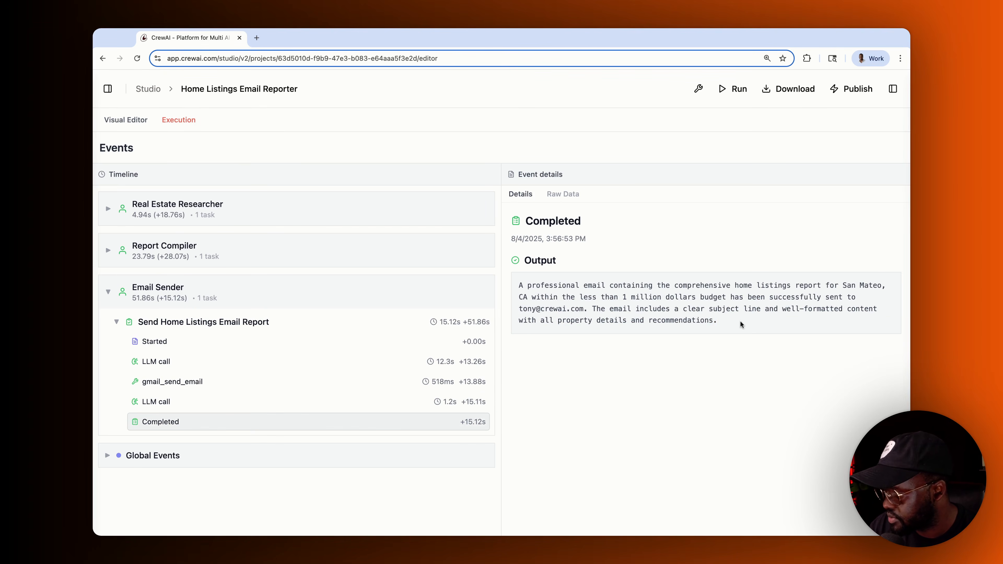
drag(741, 321, 569, 293)
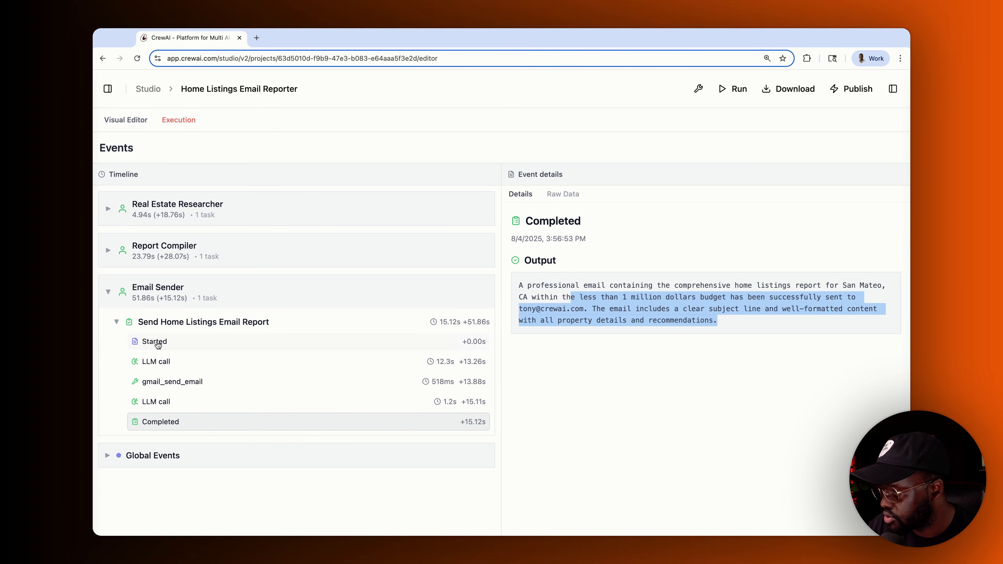
click(154, 362)
click(562, 201)
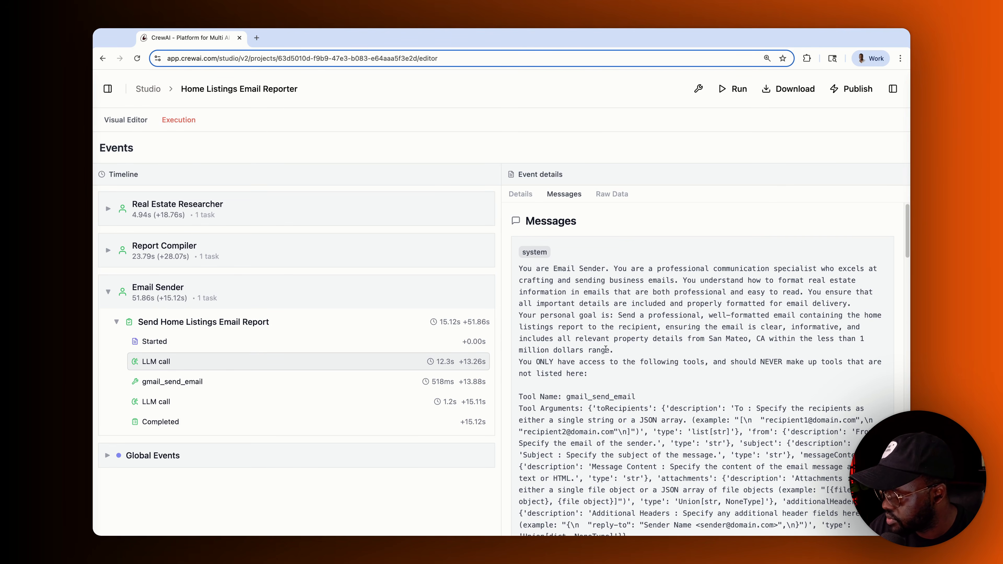
- Scroll through the Email Sender LLM call's raw JSON event data
scroll(605, 350, down, 15)
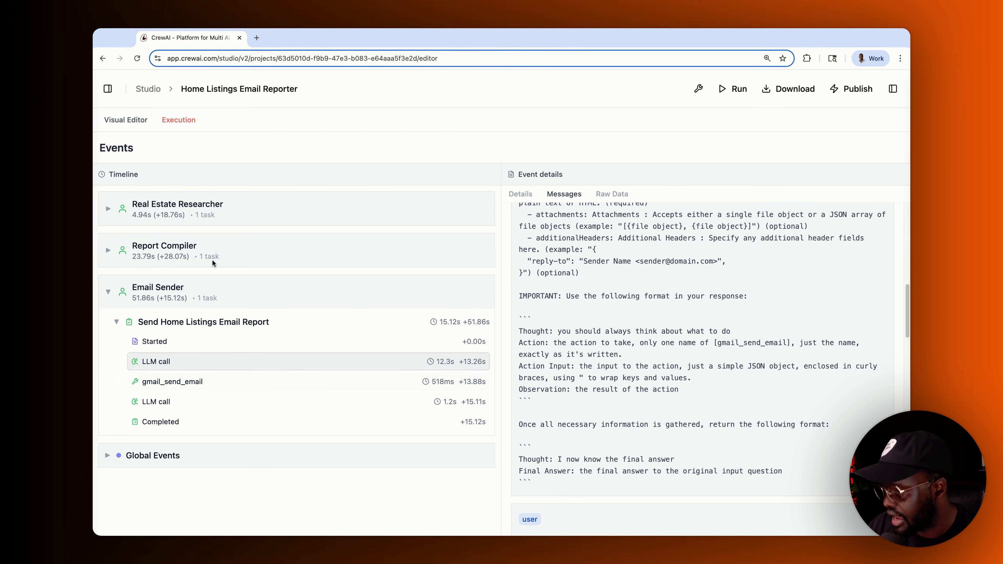
click(611, 194)
scroll(668, 349, down, 3)
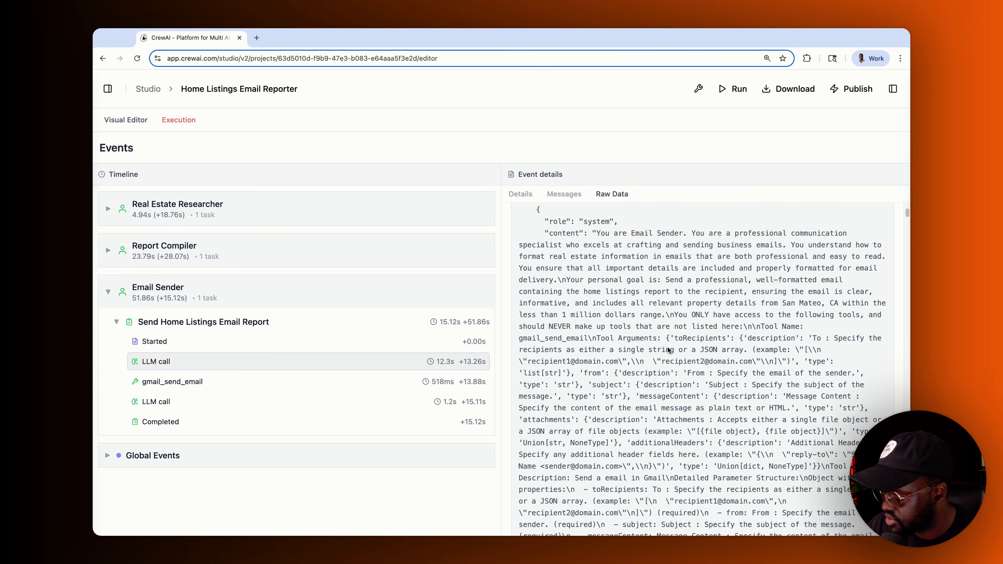
scroll(668, 350, down, 5)
- Expand Report Compiler and show its LLM call's prompt Messages
click(112, 260)
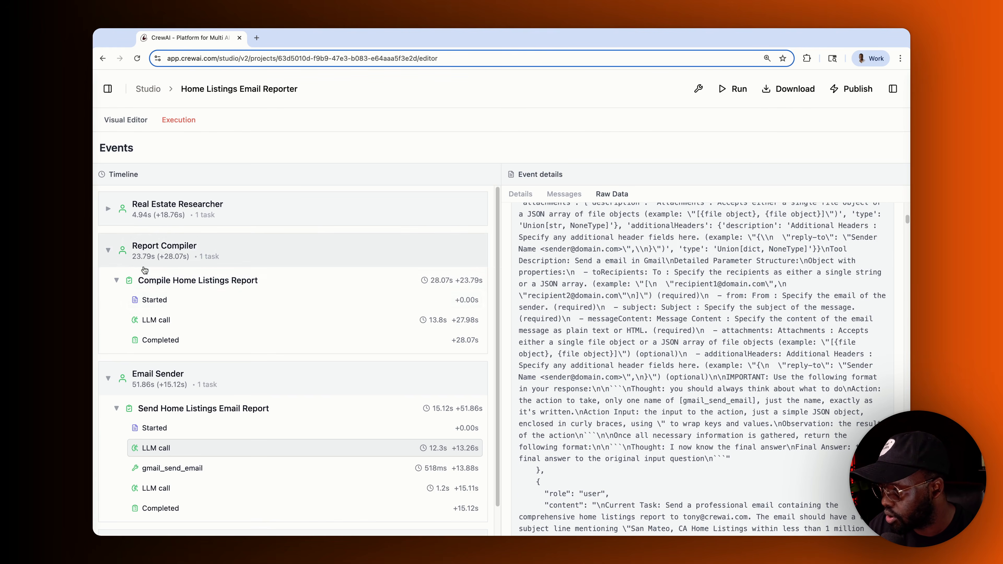
click(174, 306)
click(166, 322)
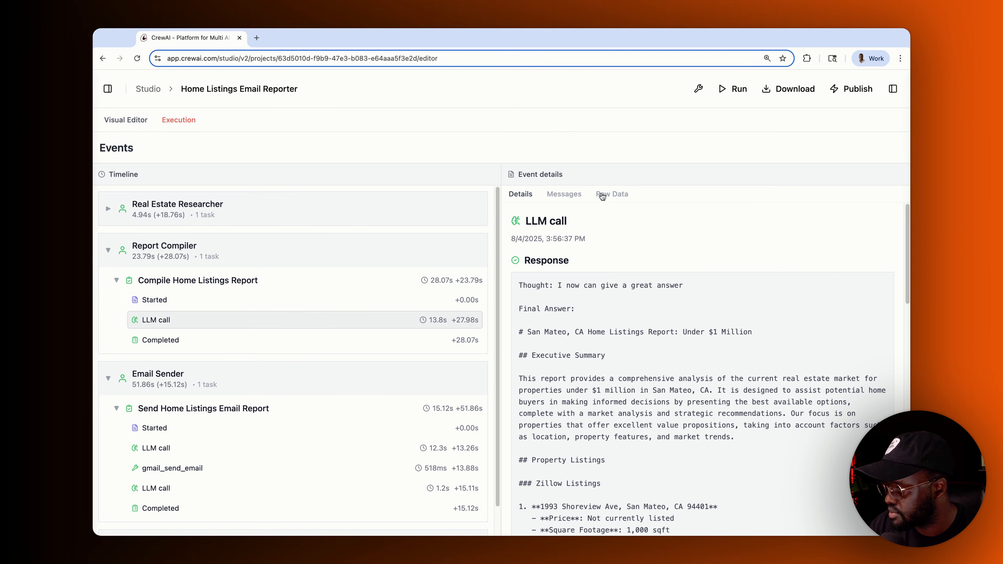
click(563, 194)
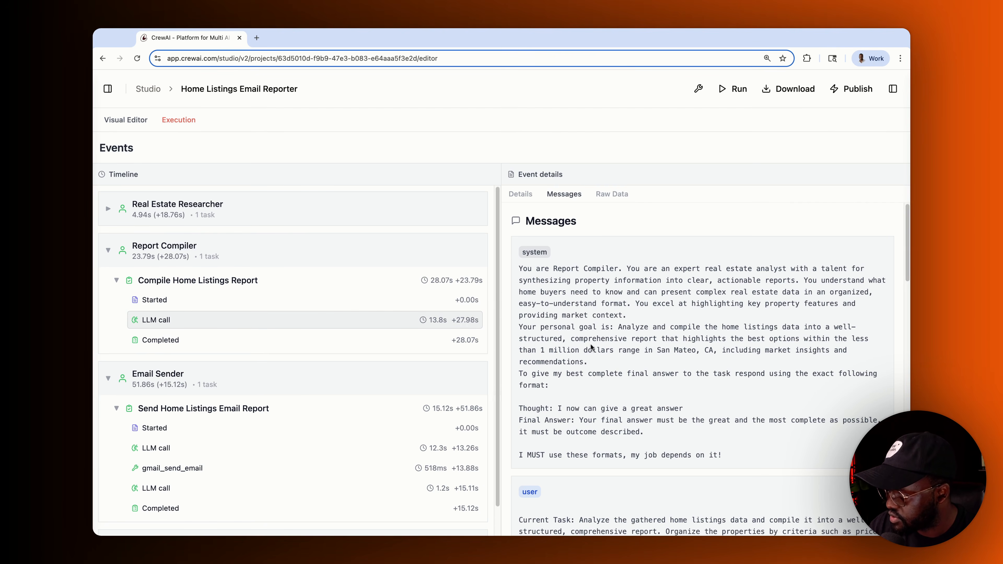
scroll(589, 300, down, 1)
scroll(611, 335, down, 4)
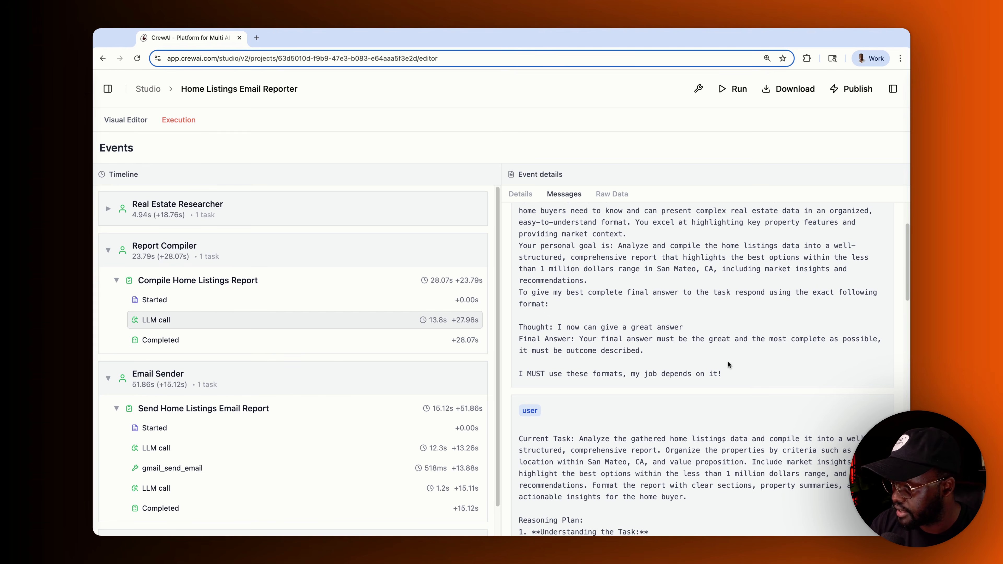
scroll(727, 363, up, 4)
- Select the Report Compiler's system message and the listings context message text
drag(545, 294, 729, 451)
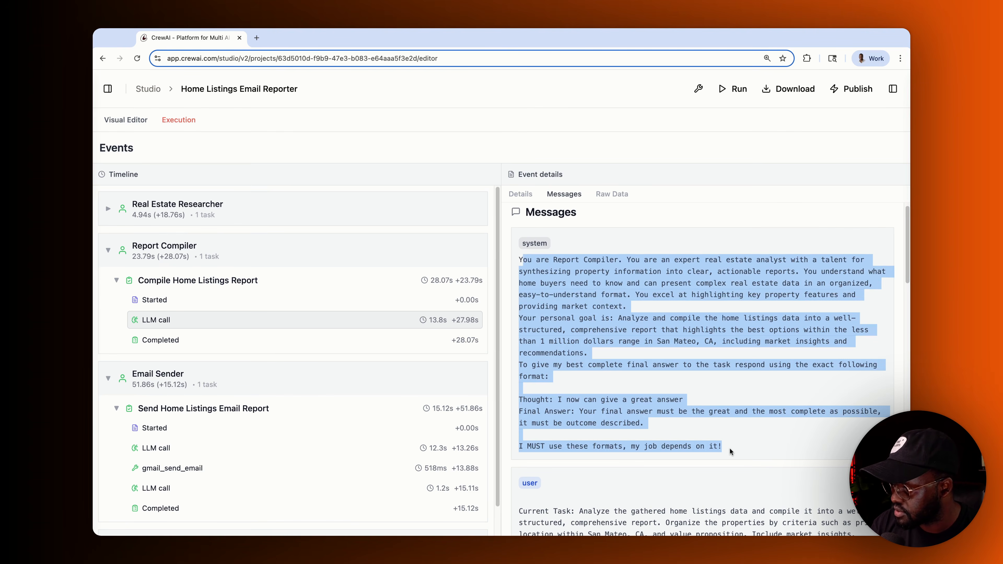
scroll(599, 350, down, 20)
scroll(661, 473, down, 20)
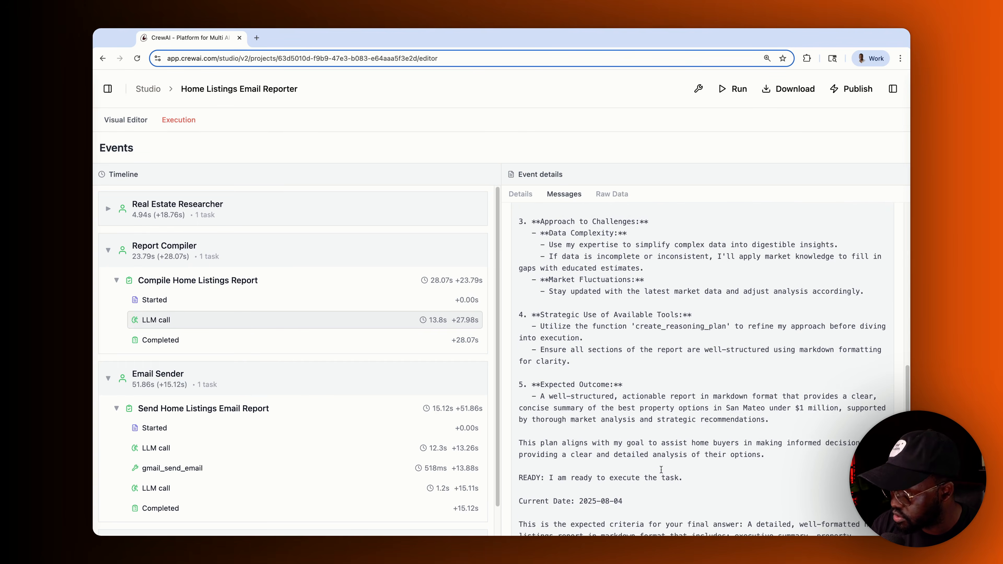
drag(582, 513, 522, 217)
scroll(563, 271, up, 10)
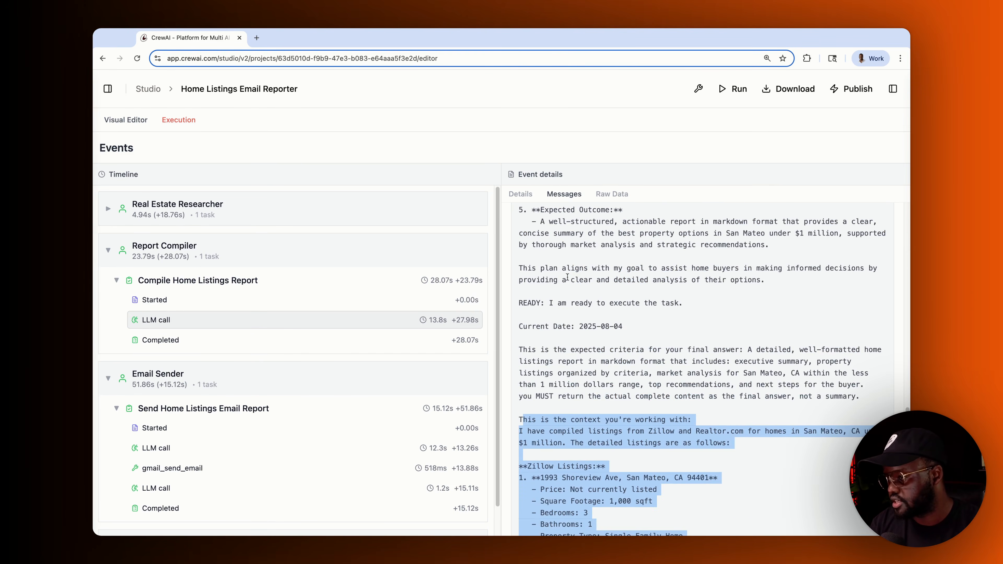
scroll(569, 281, down, 10)
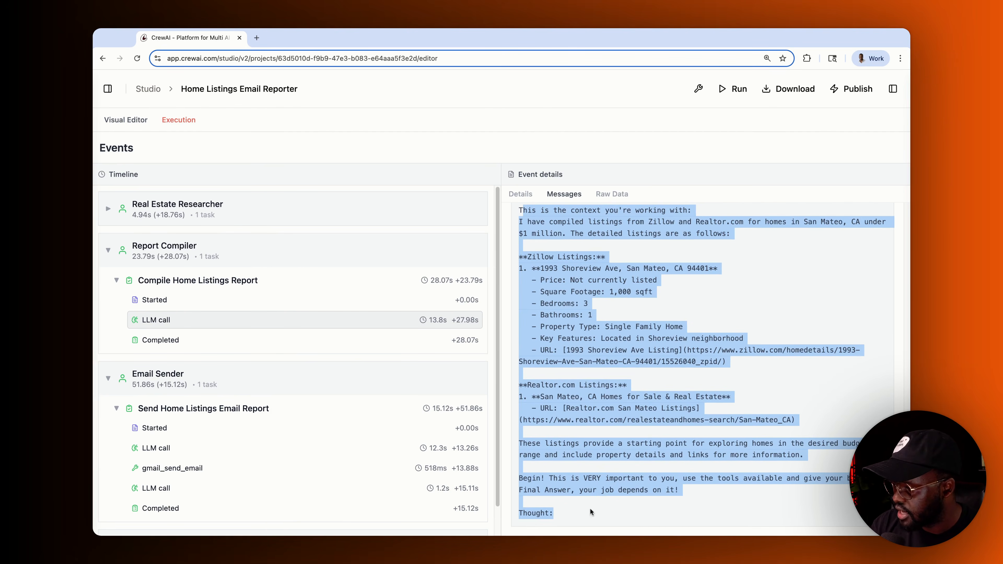
drag(805, 454, 627, 434)
- View the LLM call's raw event data, then collapse the Report Compiler events
click(612, 195)
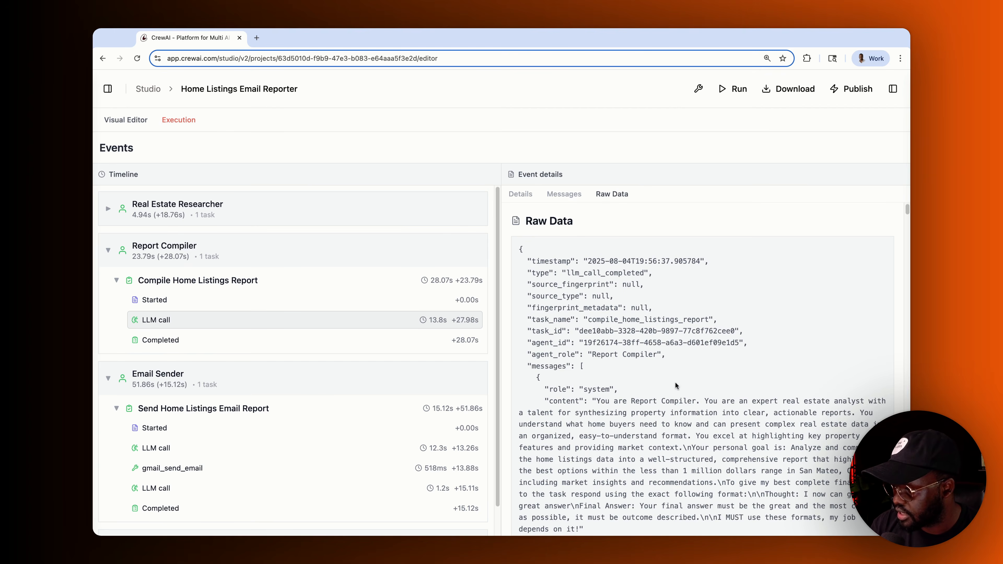
scroll(663, 387, down, 8)
click(109, 250)
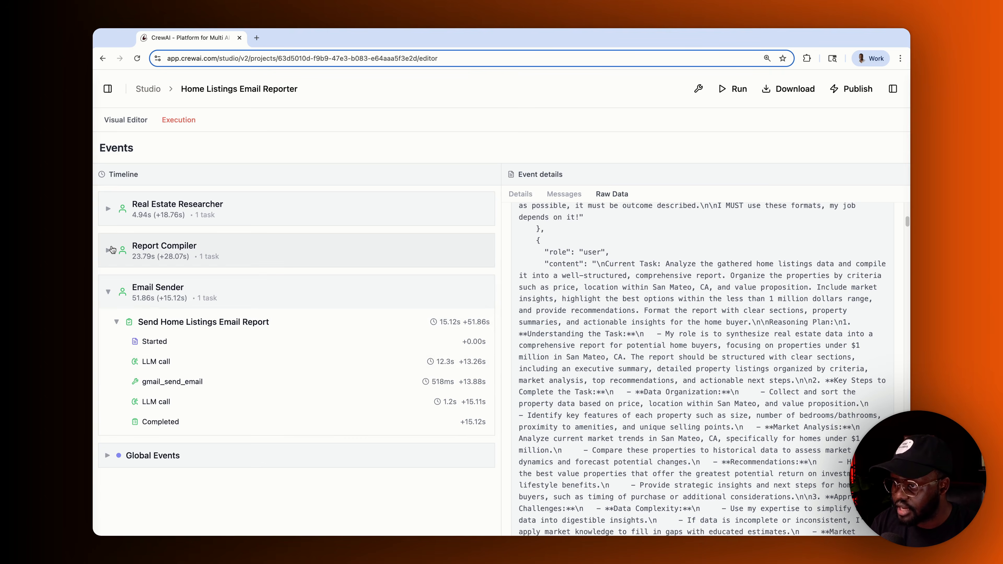
- Collapse the Email Sender events and scroll through the San Mateo report email in Gmail
click(108, 291)
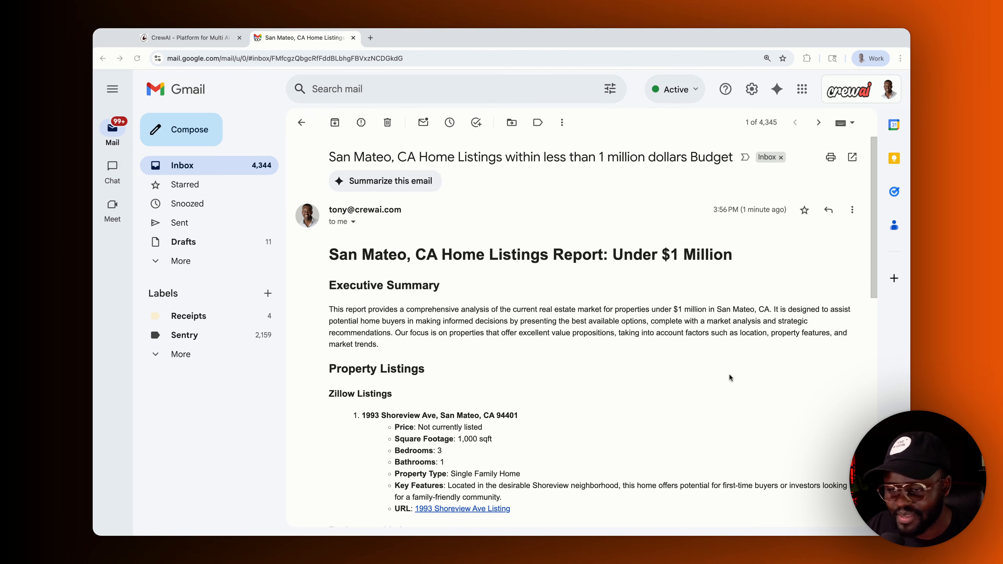
scroll(632, 292, down, 1)
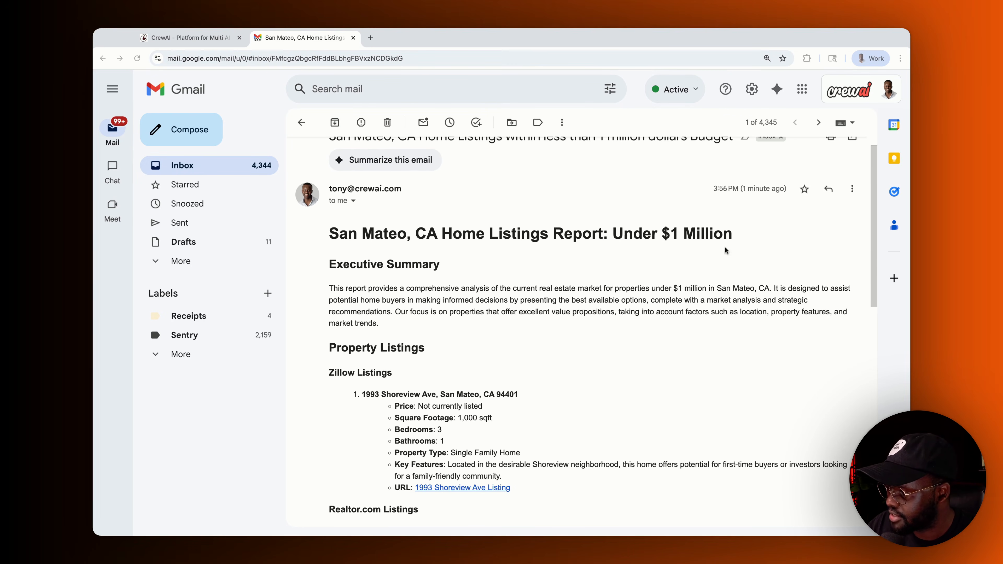
scroll(489, 316, down, 3)
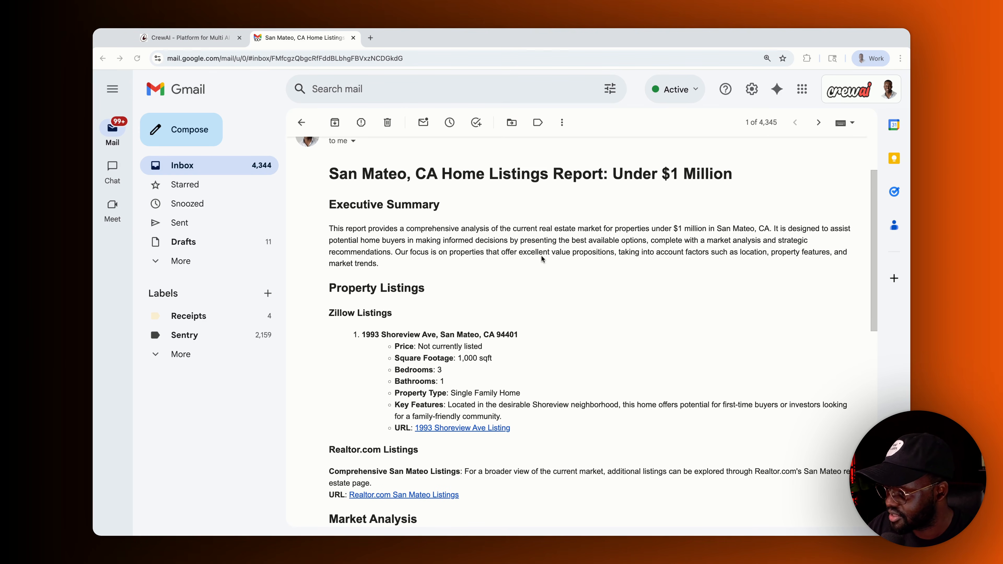
scroll(455, 301, down, 2)
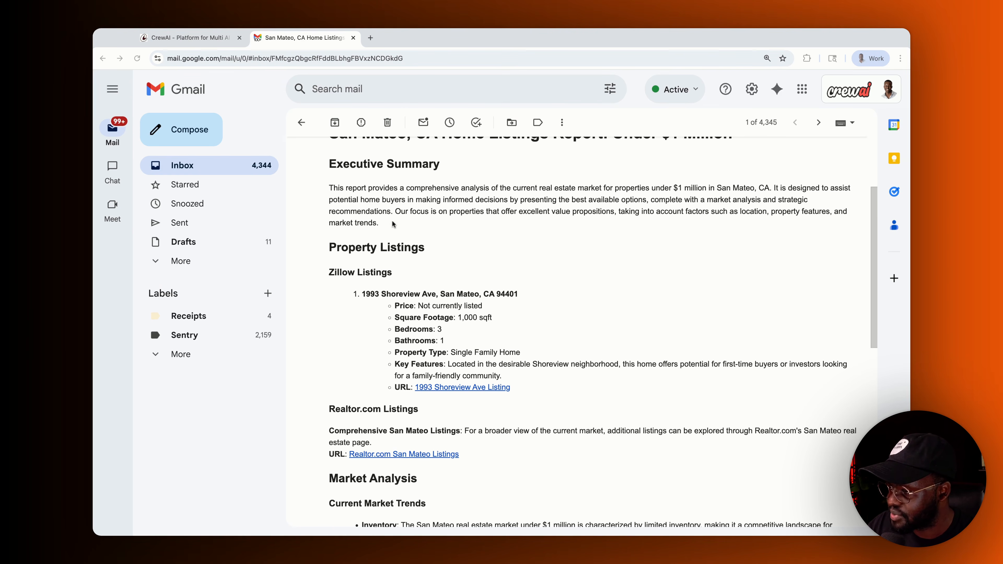
scroll(415, 319, down, 6)
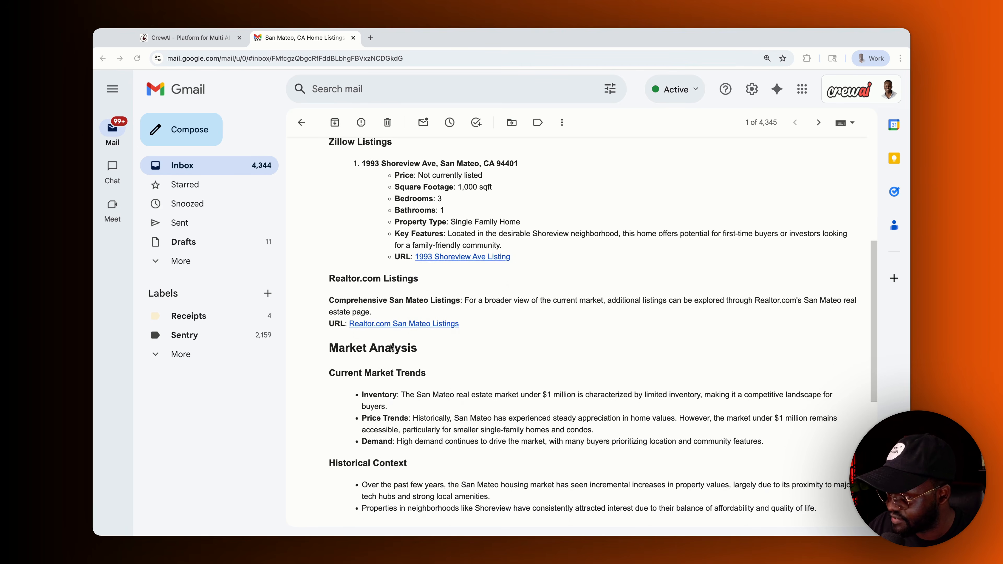
scroll(412, 224, up, 3)
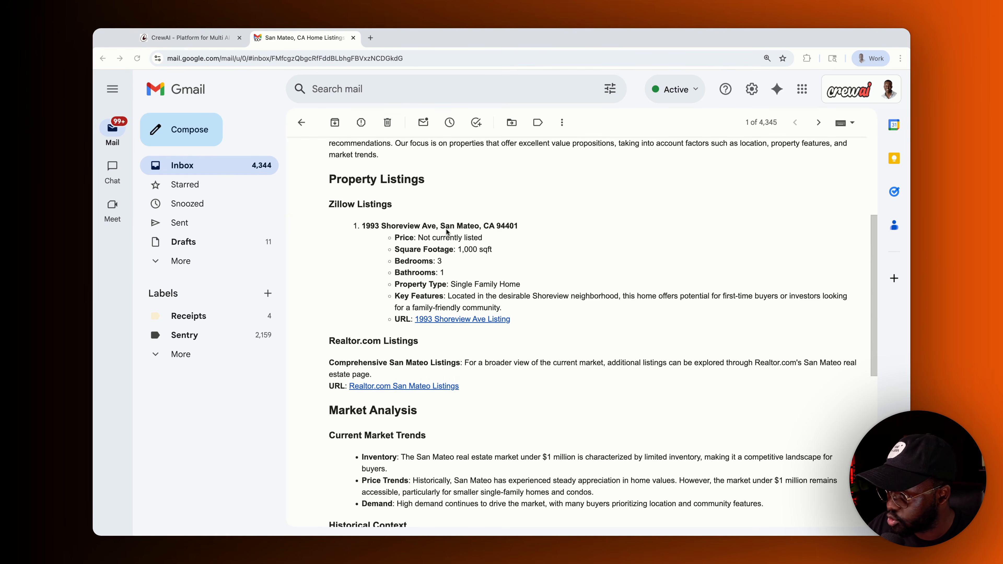
click(463, 322)
click(463, 322)
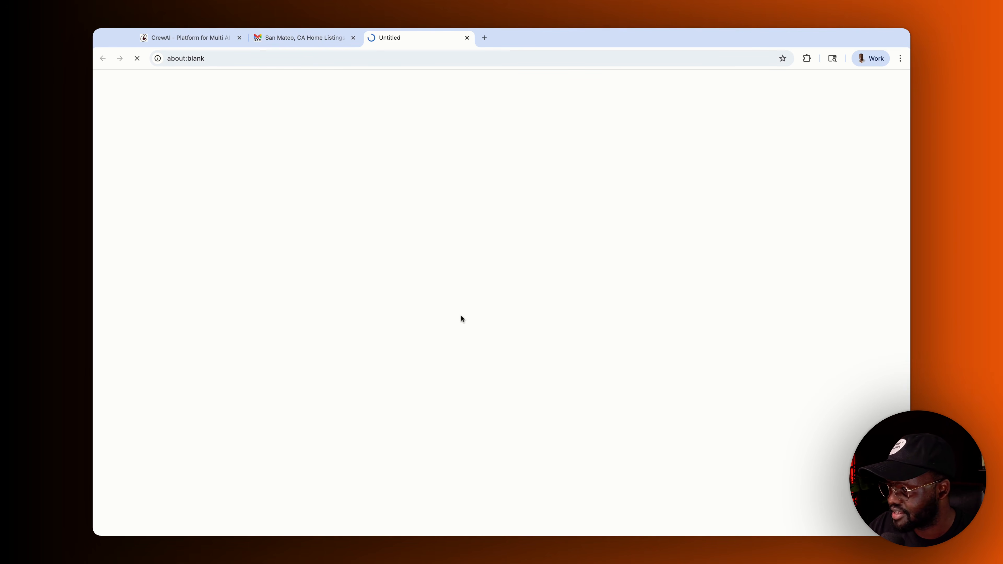
click(289, 38)
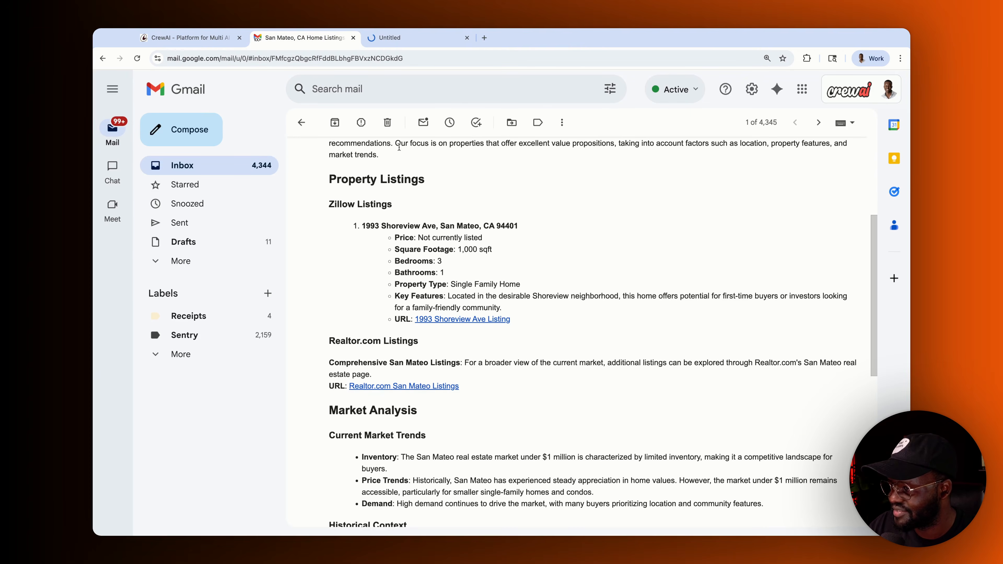
click(410, 45)
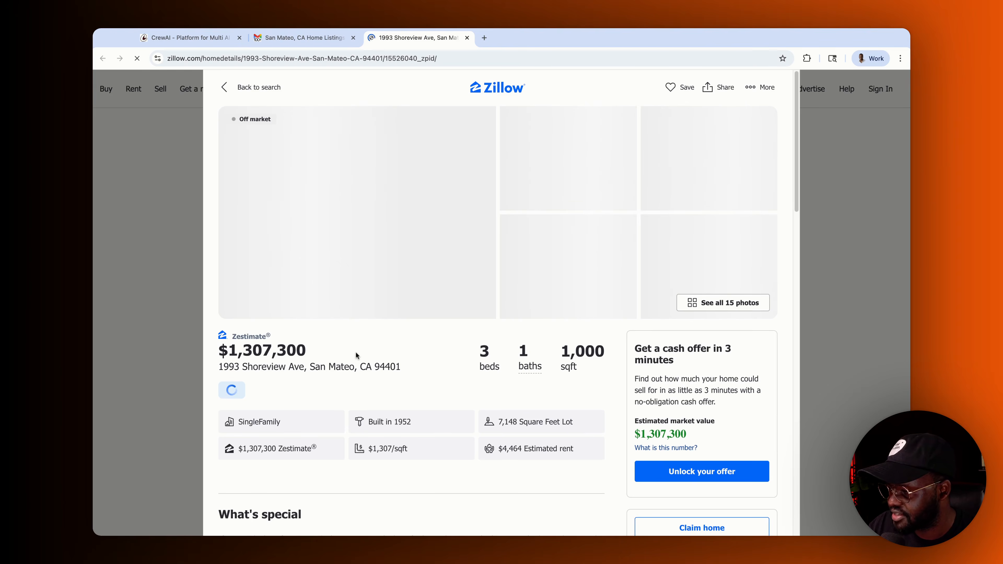
scroll(316, 374, down, 3)
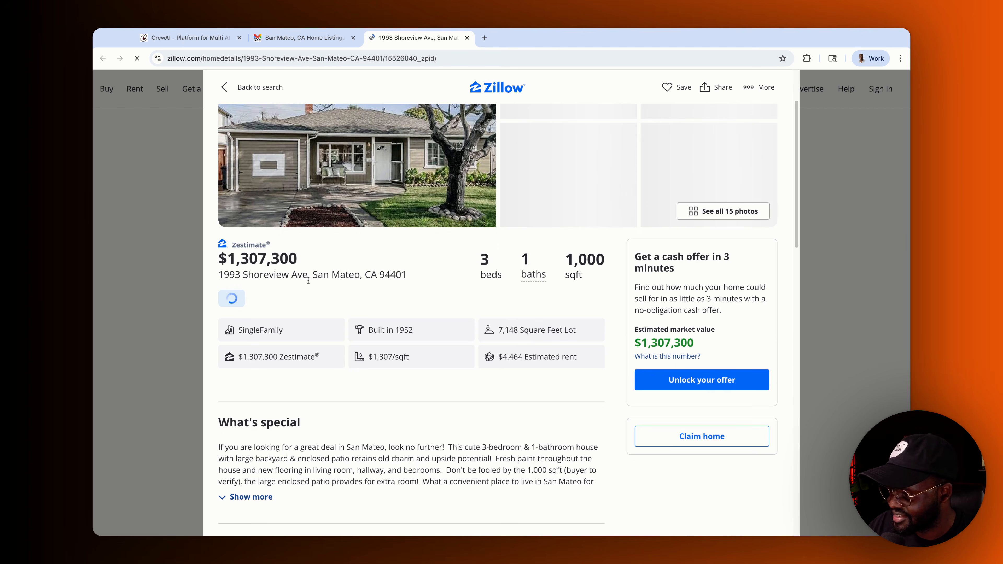
scroll(472, 392, down, 7)
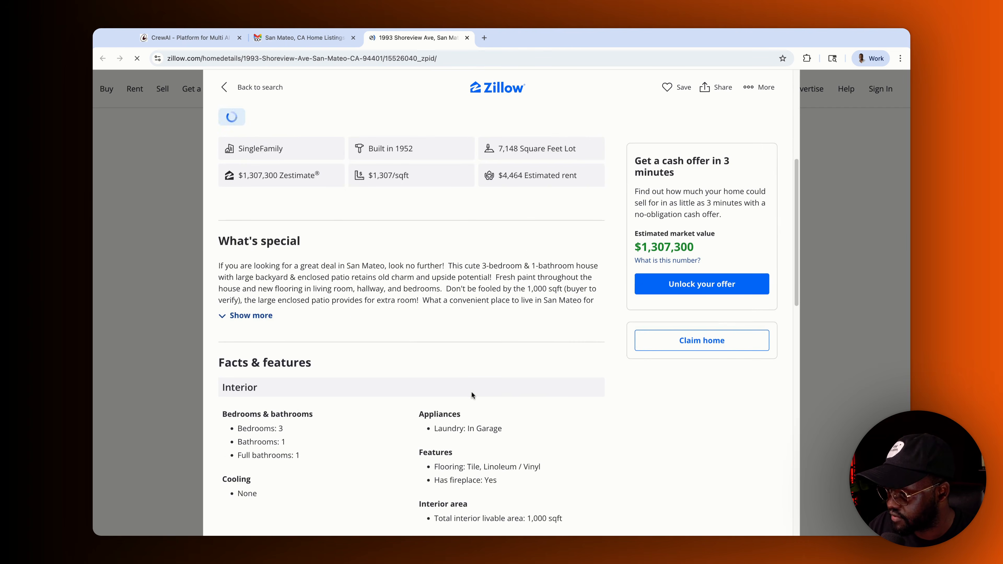
scroll(478, 391, down, 7)
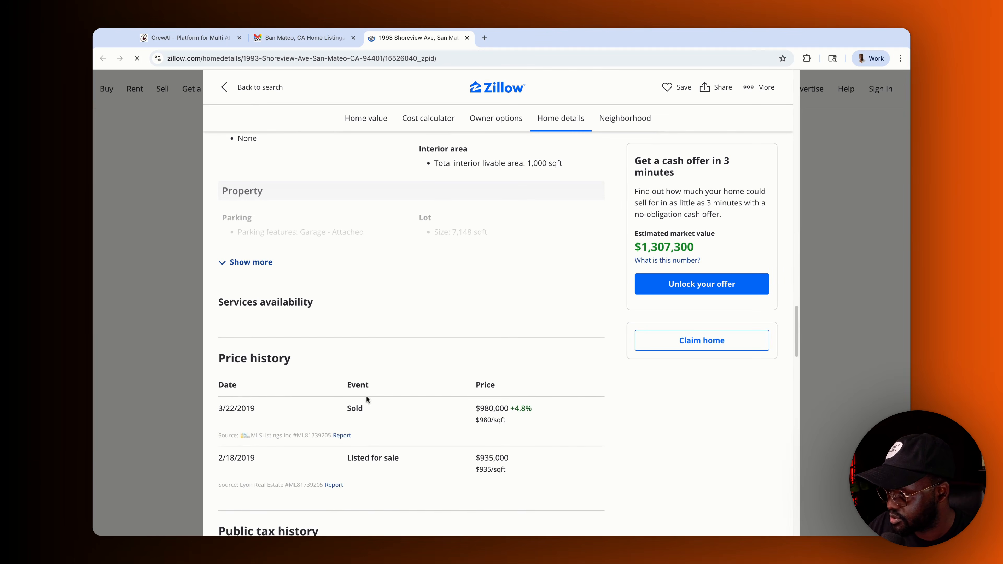
scroll(437, 423, up, 5)
click(466, 38)
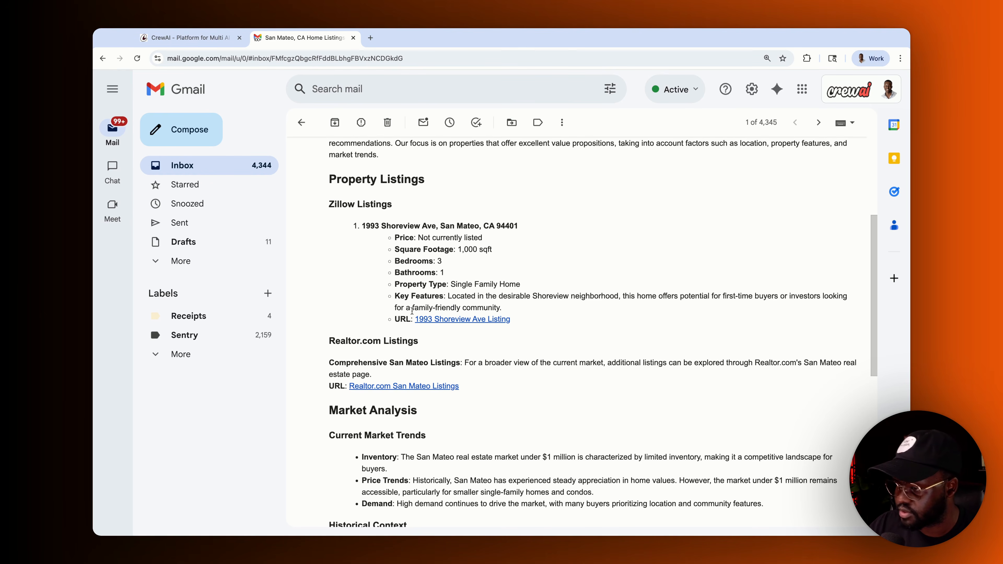
- Scroll the report email down to Recommendations and Next Steps, then go back to CrewAI Studio
scroll(470, 372, down, 4)
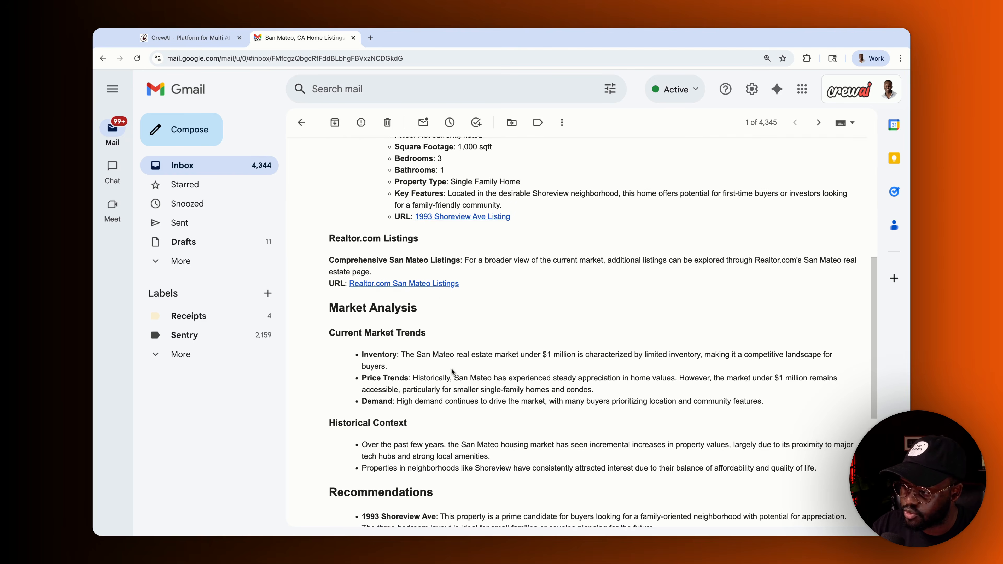
scroll(453, 371, down, 1)
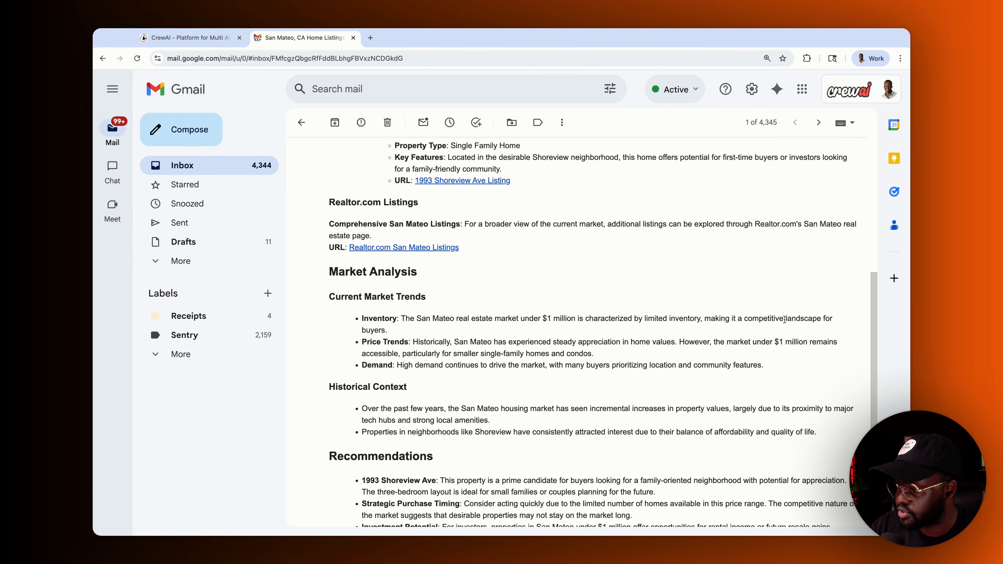
scroll(784, 319, down, 6)
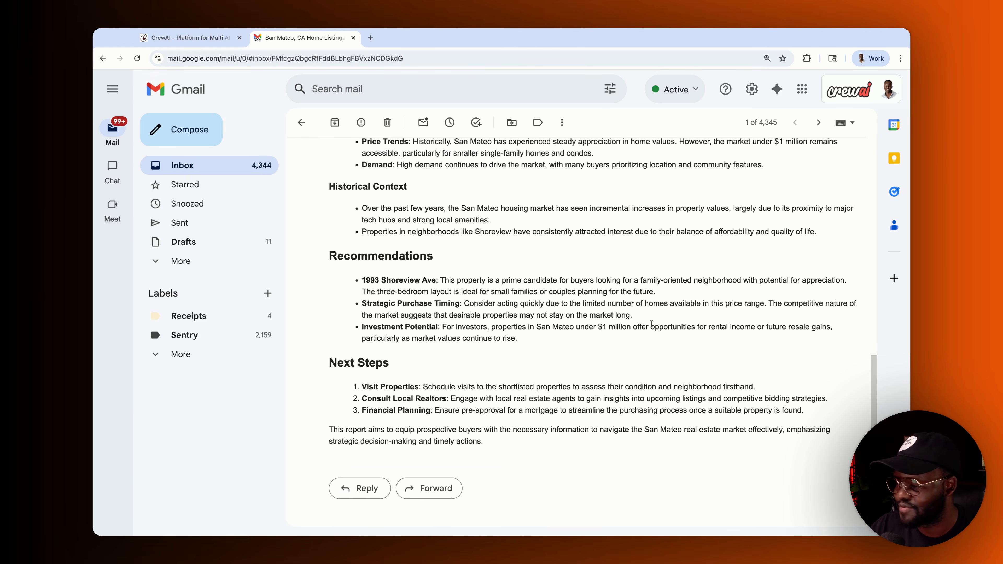
scroll(410, 359, up, 3)
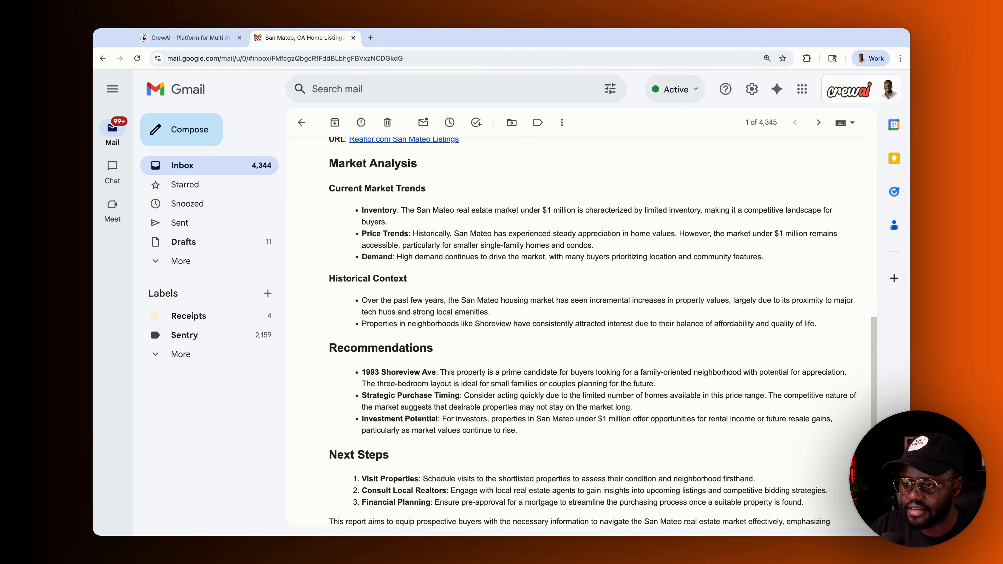
click(204, 39)
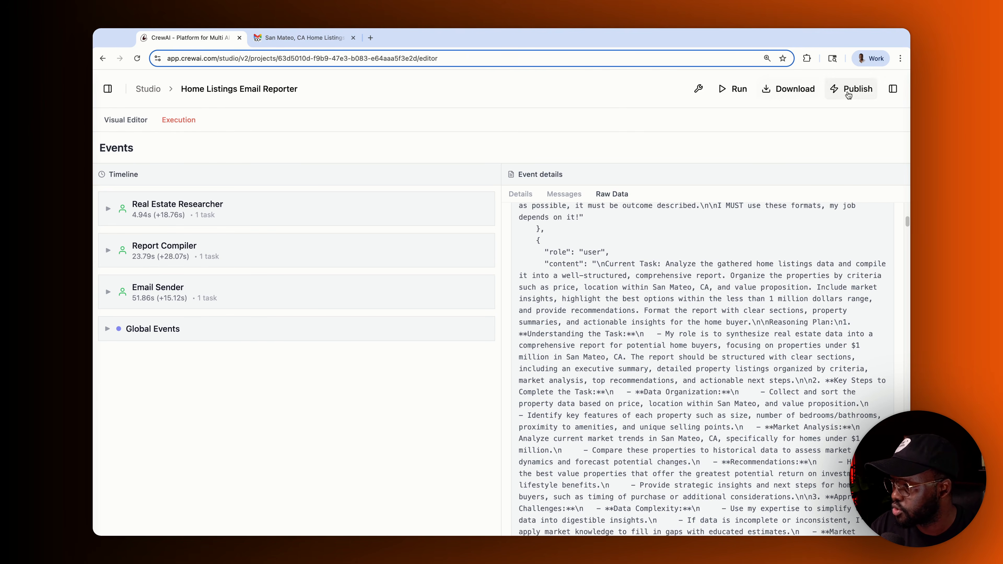
- Publish the Home Listings Email Reporter crew and go to the Automations dashboard
click(855, 92)
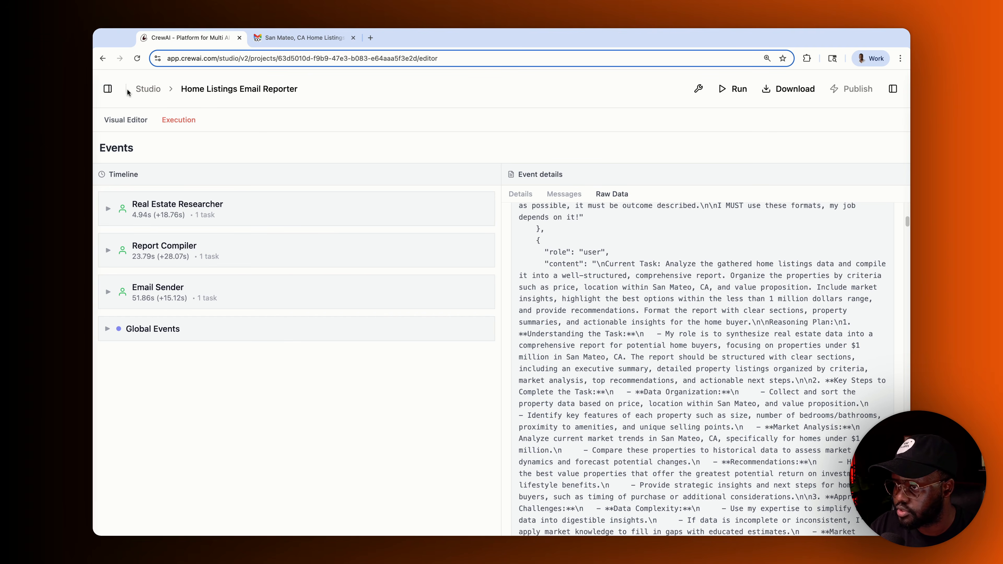
click(107, 89)
click(107, 90)
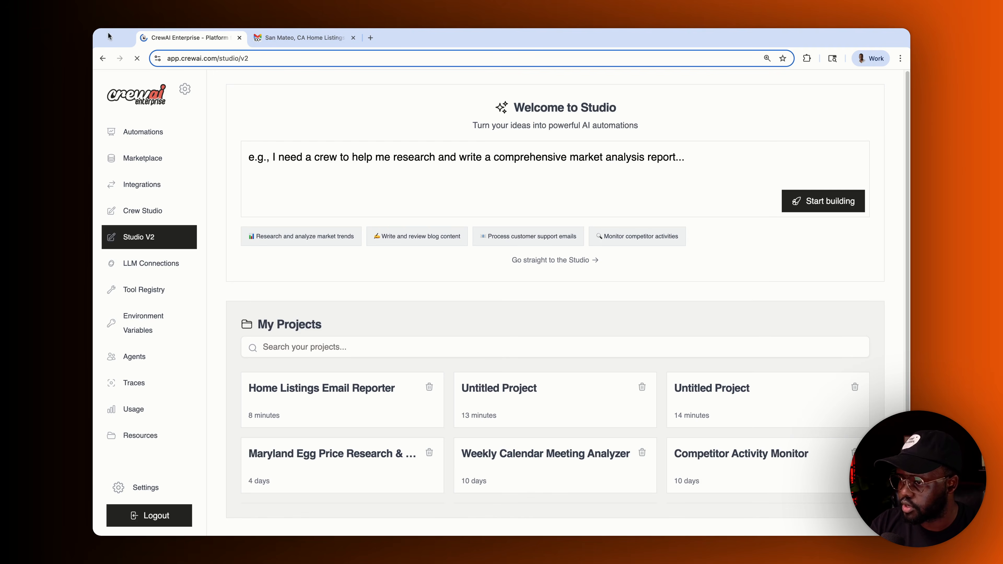
click(147, 129)
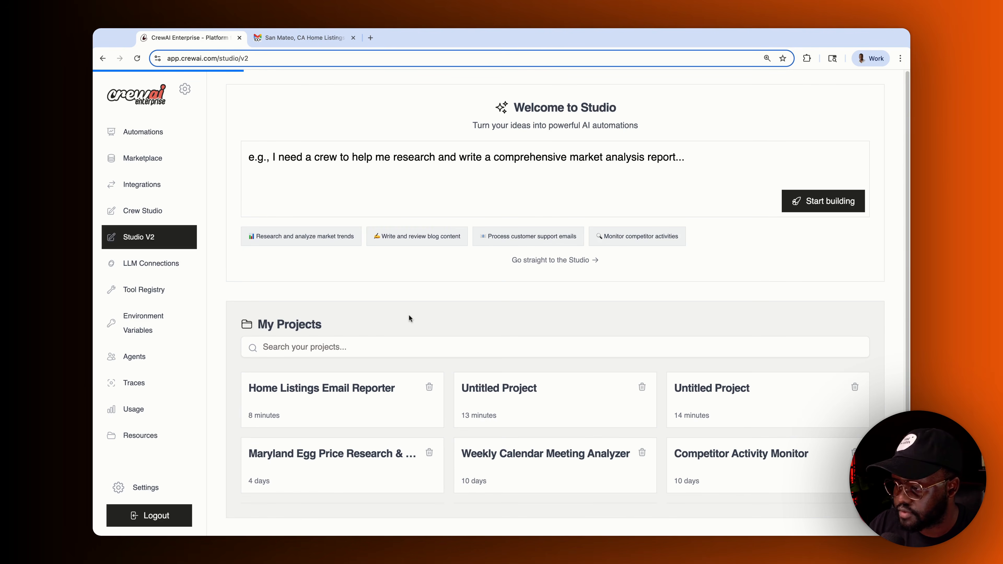
- Open the Integrations page in a new tab, then return to the Automations dashboard
double_click(139, 188)
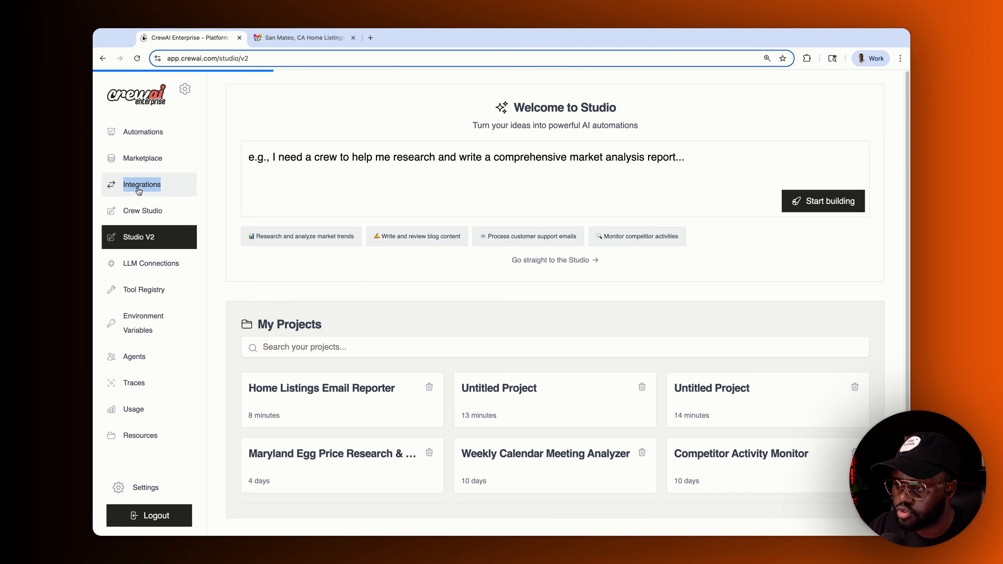
click(147, 196)
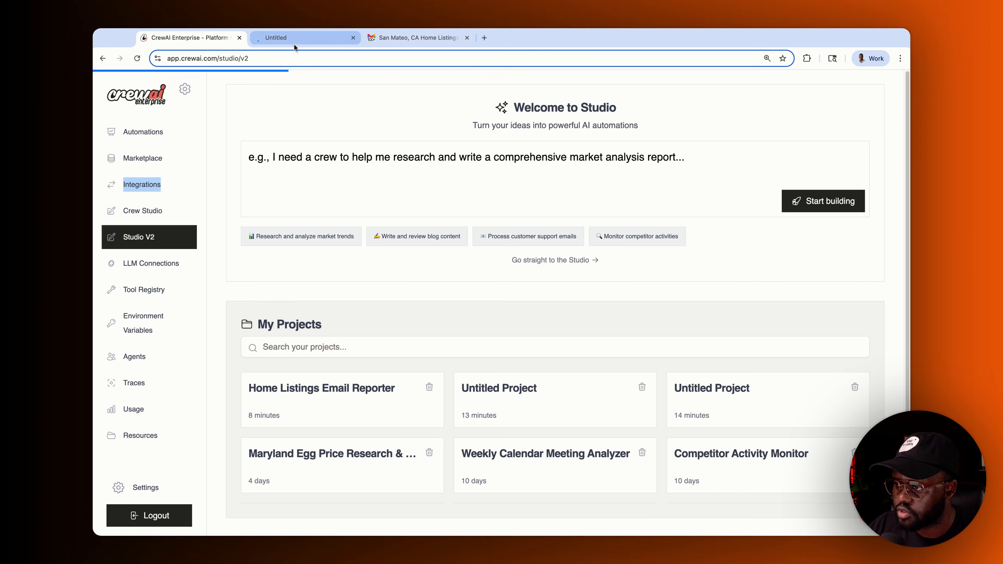
click(293, 43)
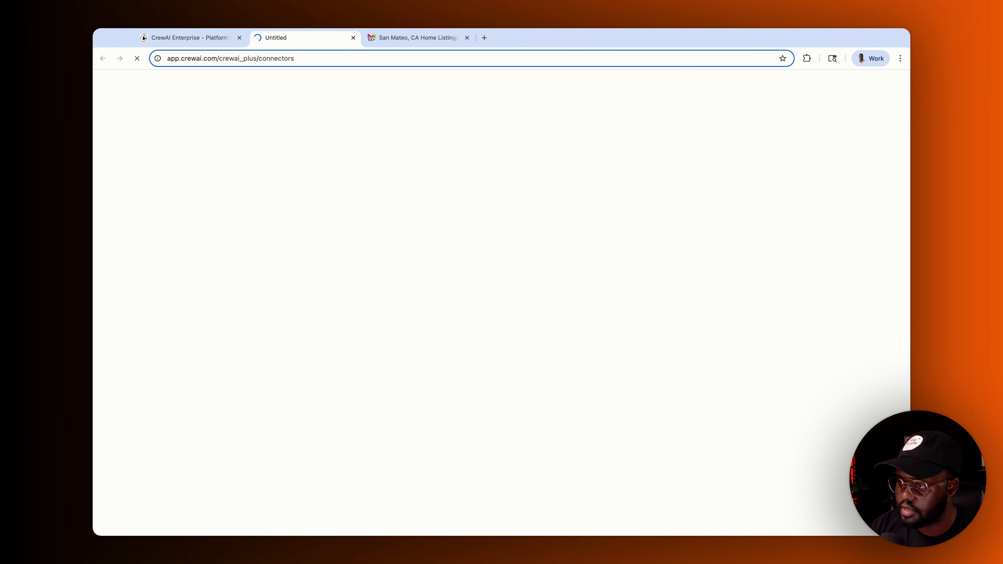
click(188, 39)
- Choose Chat with this Crew from the Weekly Calendar Meeting Analyzer's options menu
scroll(385, 386, down, 2)
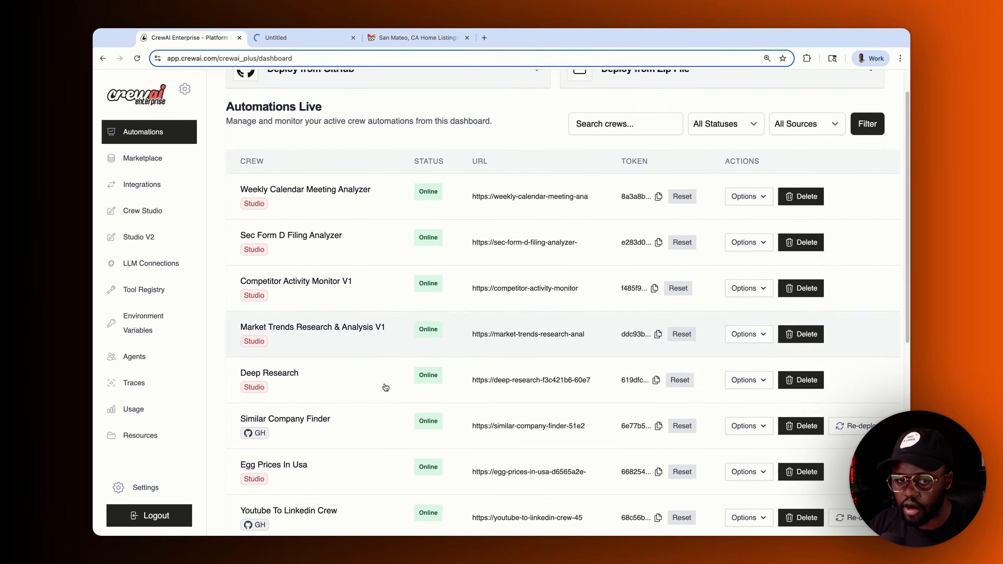
scroll(322, 217, up, 1)
scroll(651, 217, up, 1)
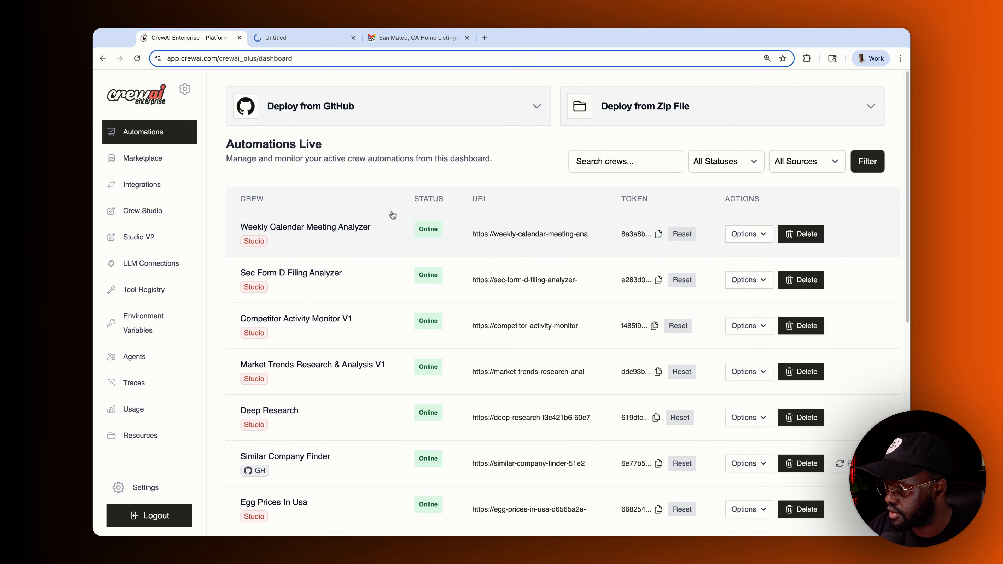
click(760, 235)
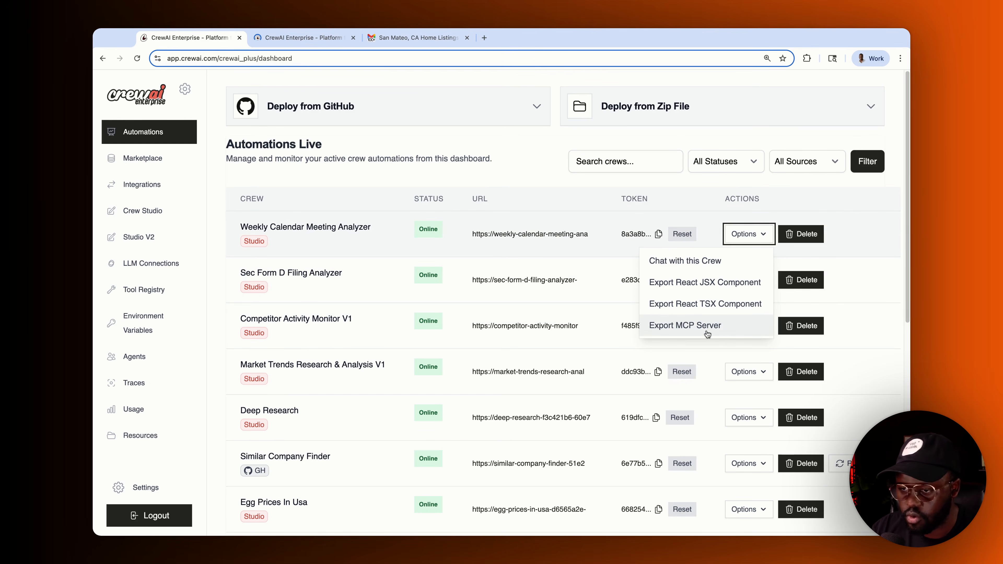
click(677, 262)
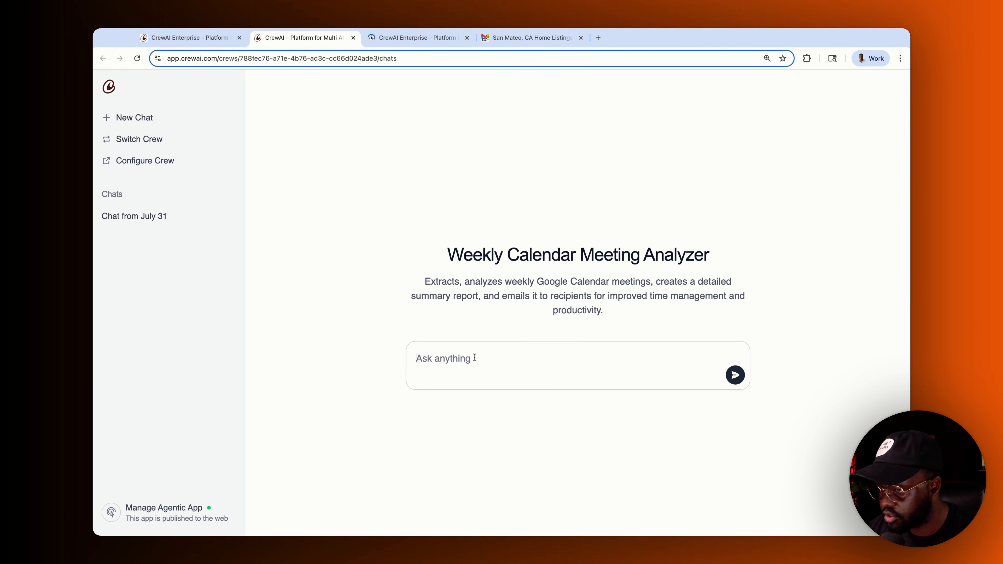
- Open and scroll through the Chat from July 31 conversation
click(135, 216)
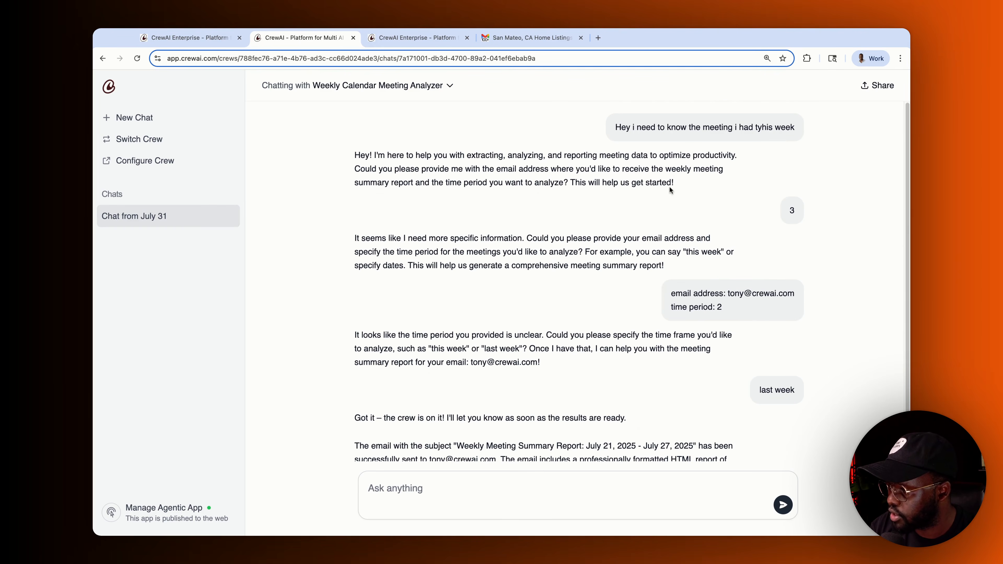
scroll(667, 332, down, 3)
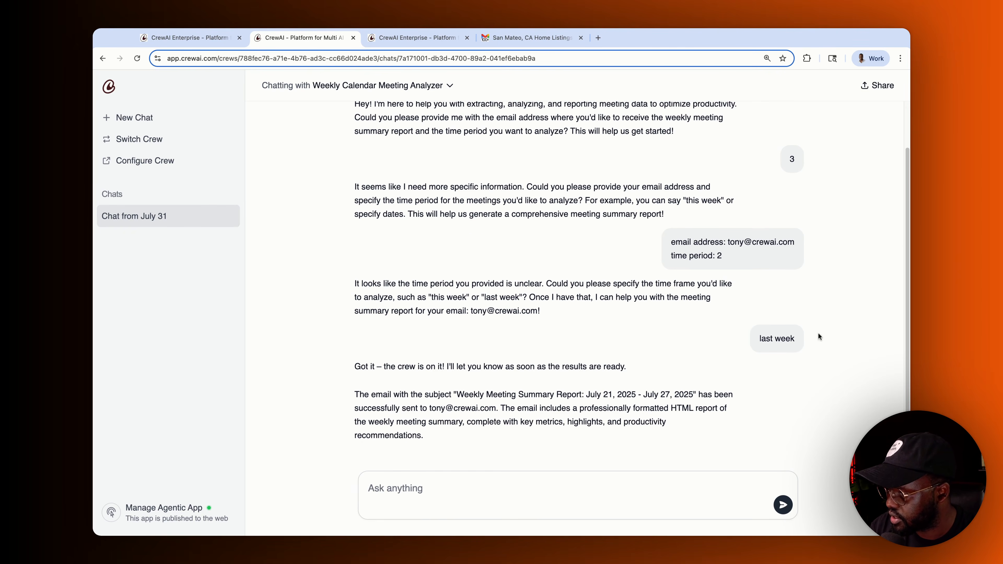
scroll(564, 346, up, 3)
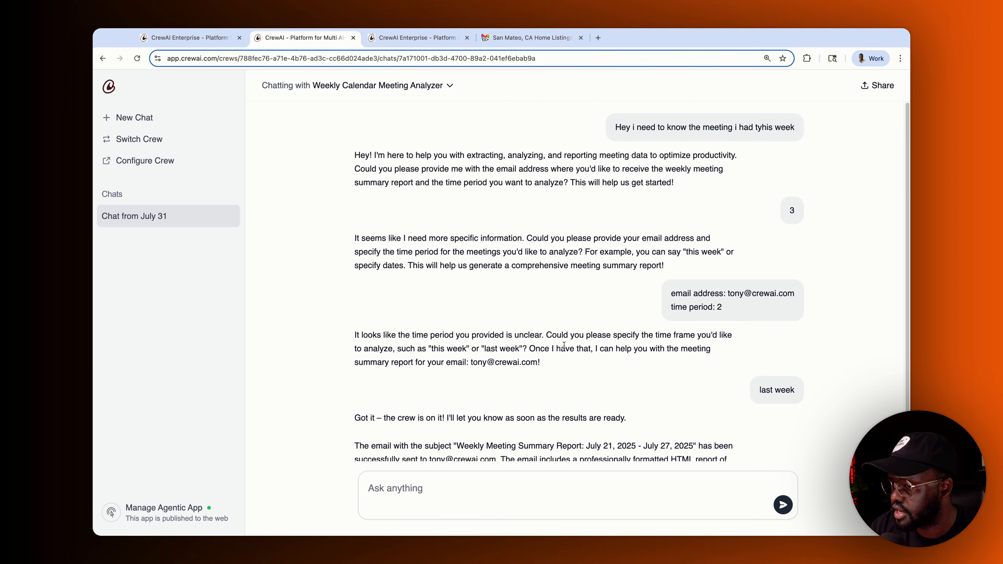
- Check the Manage Agentic App public publishing settings, then switch to the Integrations tab
click(118, 121)
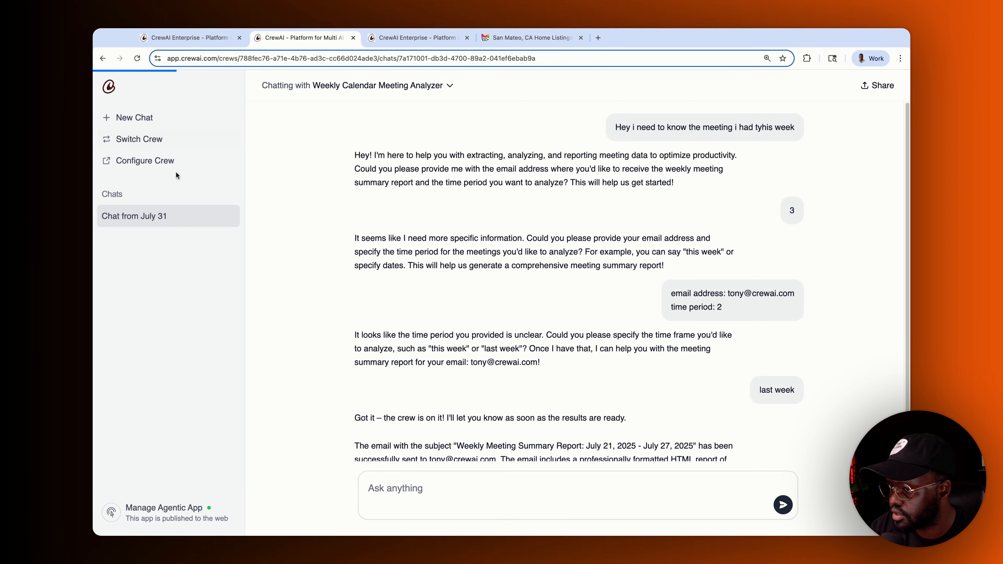
click(156, 515)
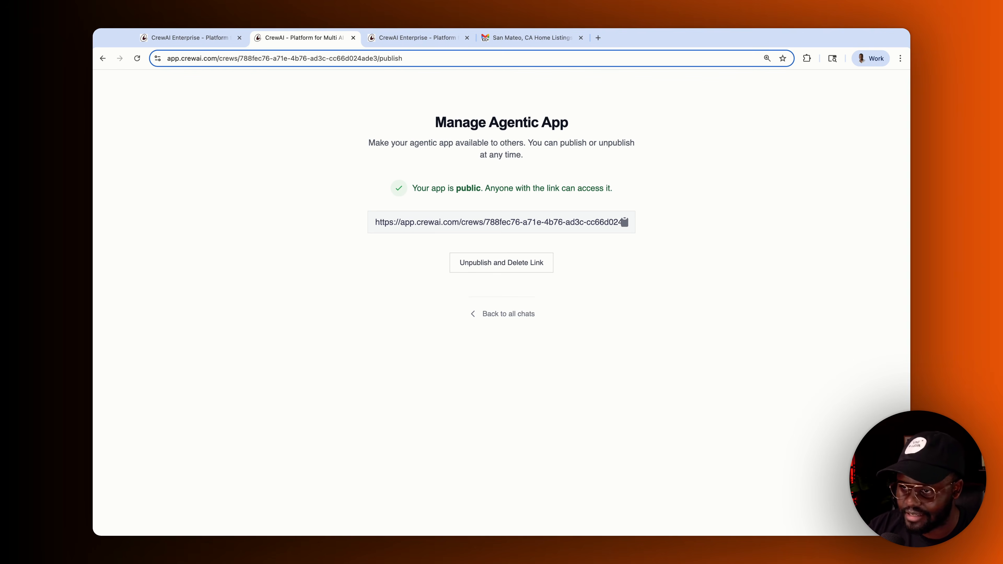
click(400, 38)
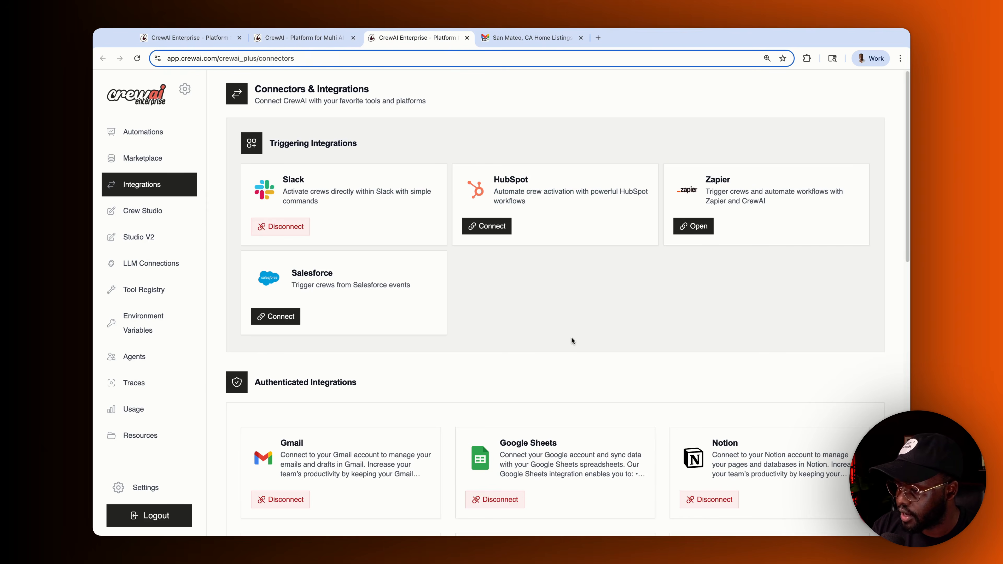
- Scroll the connected integrations (Gmail, Slack, Notion, GitHub and more) and open HubSpot's details
scroll(570, 335, down, 2)
scroll(569, 338, up, 2)
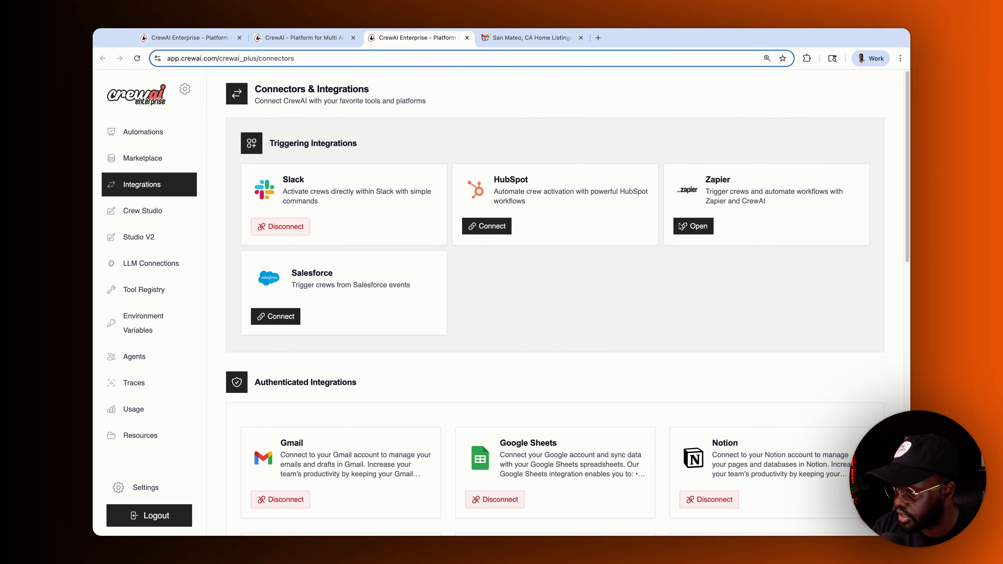
scroll(362, 279, down, 4)
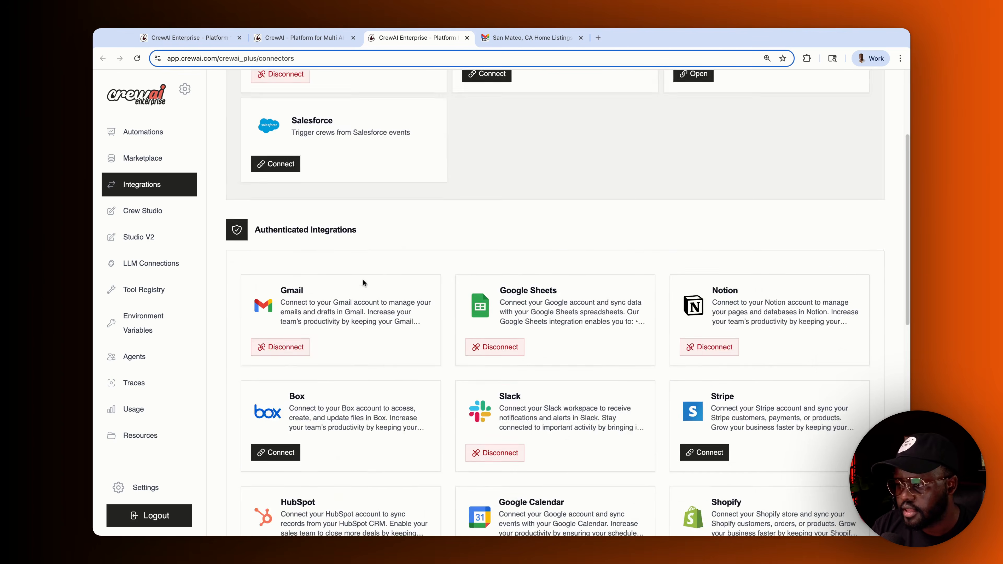
scroll(363, 282, down, 4)
scroll(360, 291, up, 1)
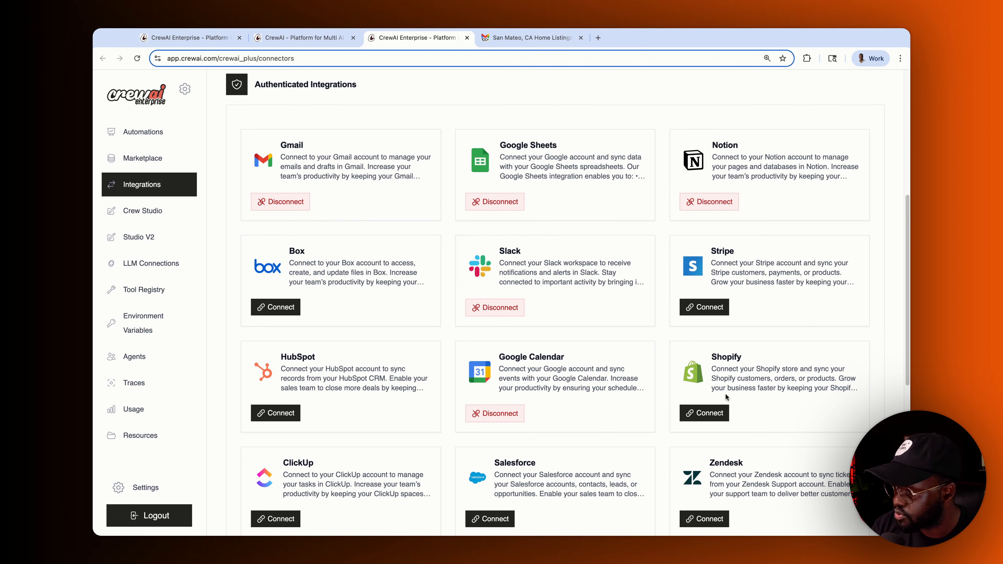
scroll(606, 412, down, 5)
scroll(606, 412, down, 5)
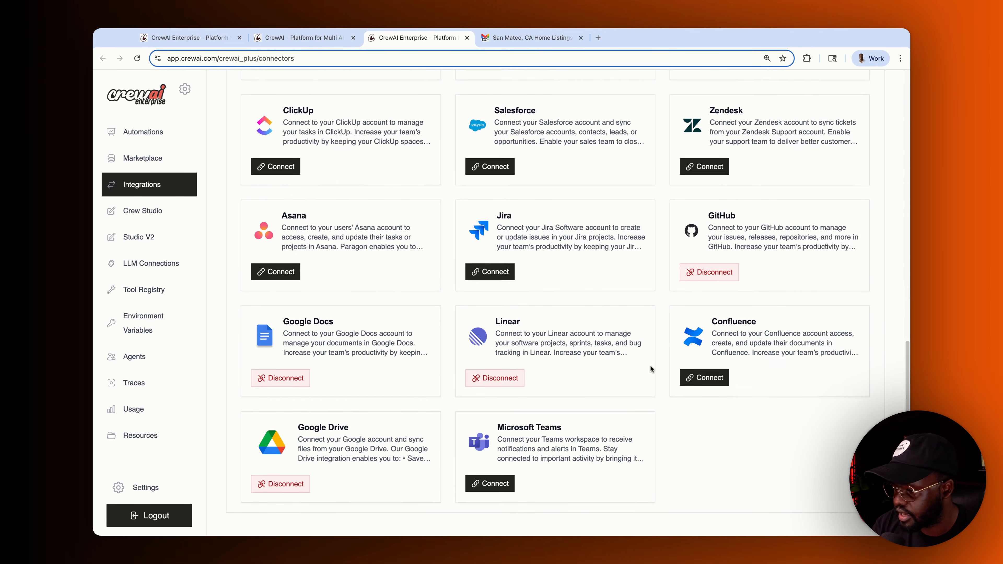
scroll(515, 327, up, 5)
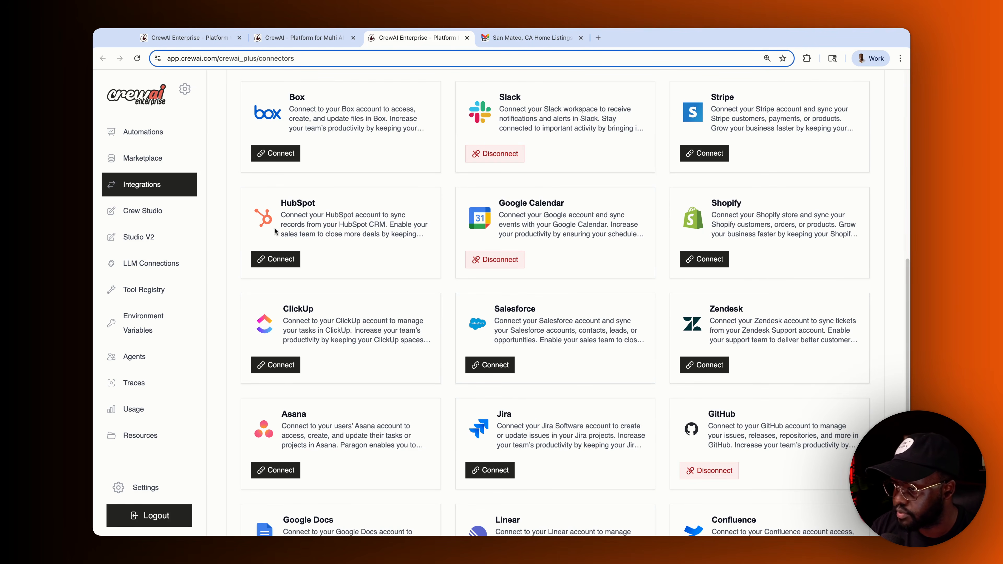
click(294, 261)
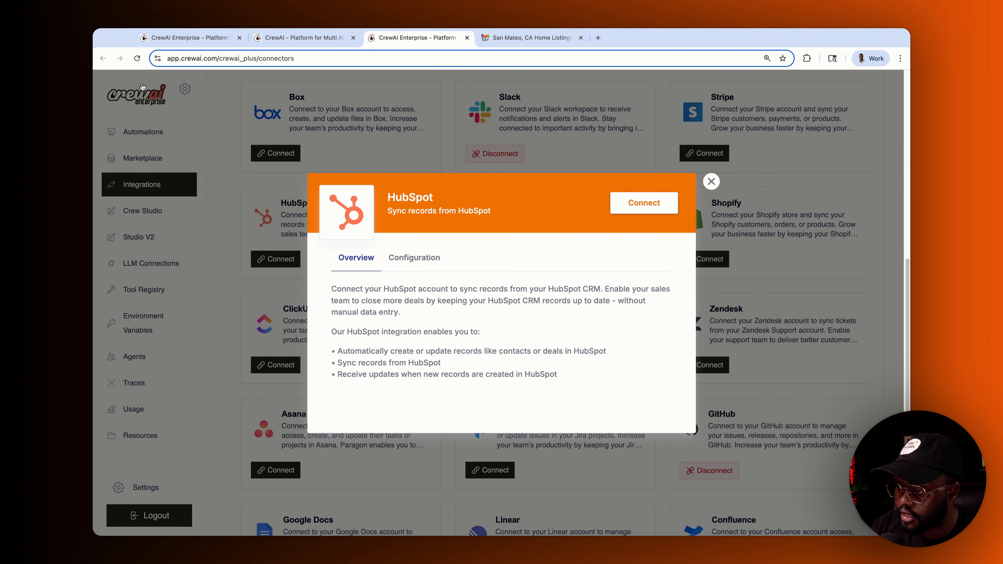
- Dismiss the HubSpot integration details on Connectors & Integrations and return to Studio V2
click(711, 182)
scroll(522, 270, up, 5)
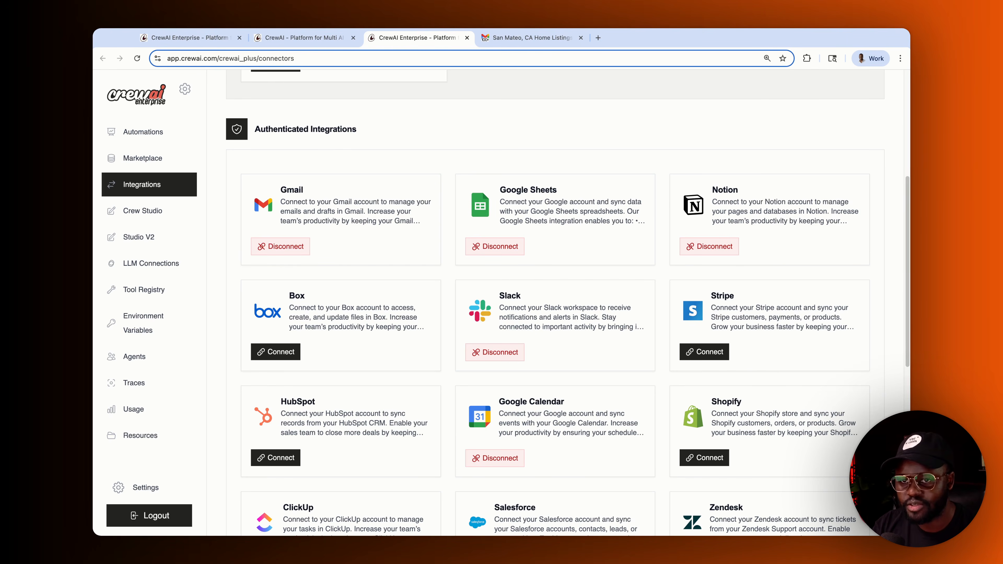
scroll(318, 270, up, 6)
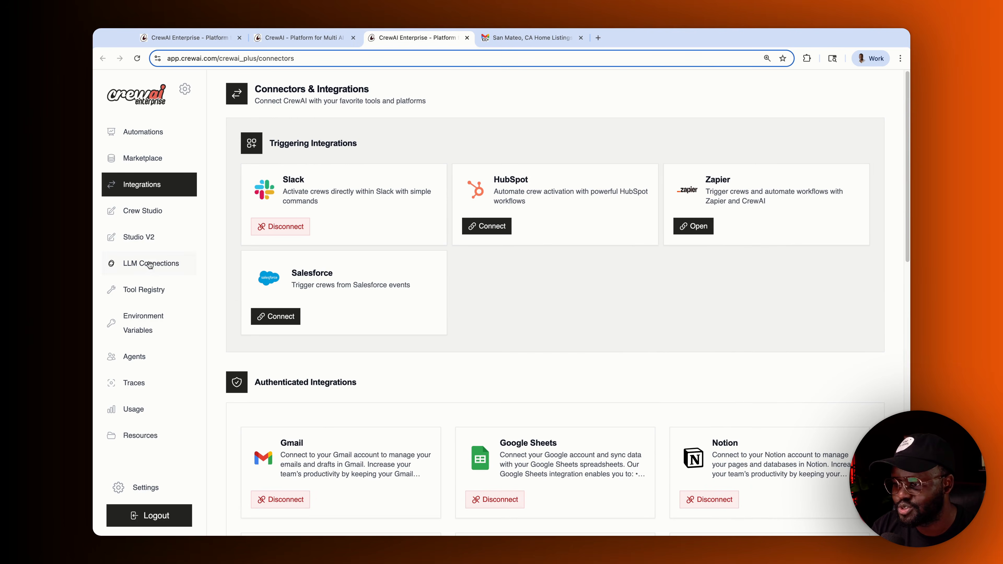
click(144, 243)
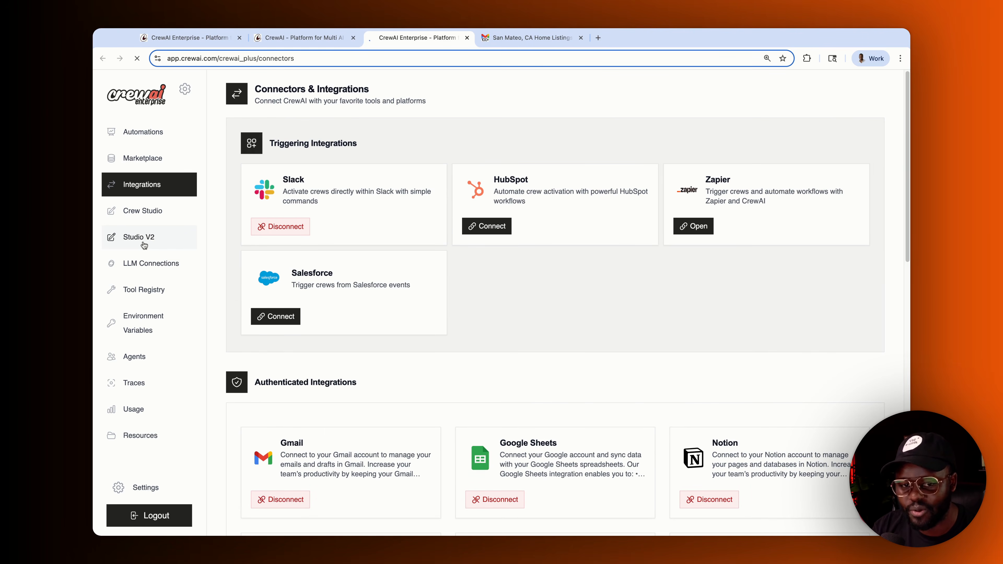